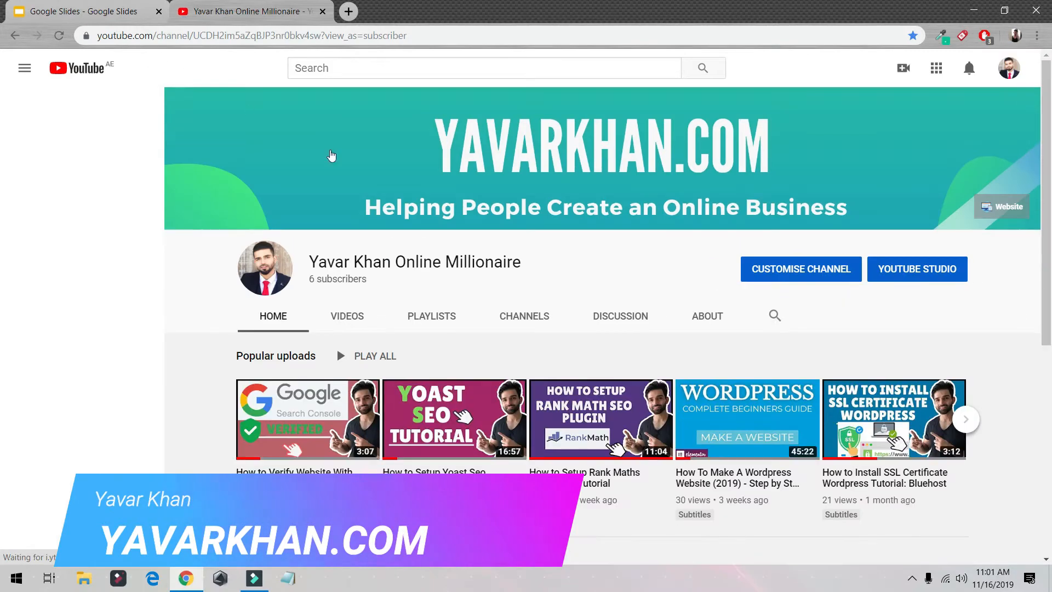
pyautogui.scroll(-3, 594, 298)
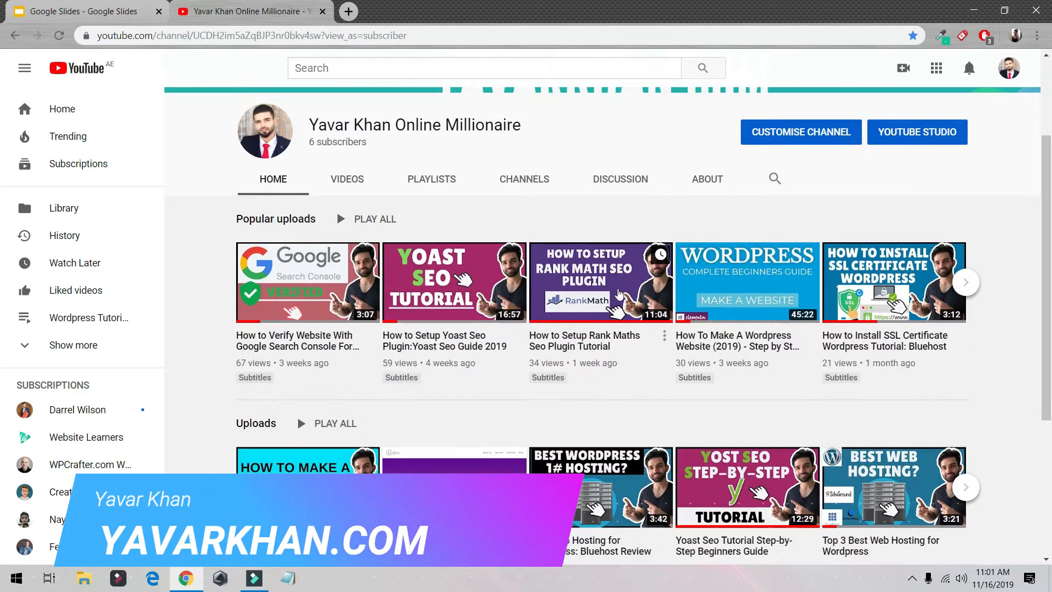
pyautogui.scroll(3, 611, 293)
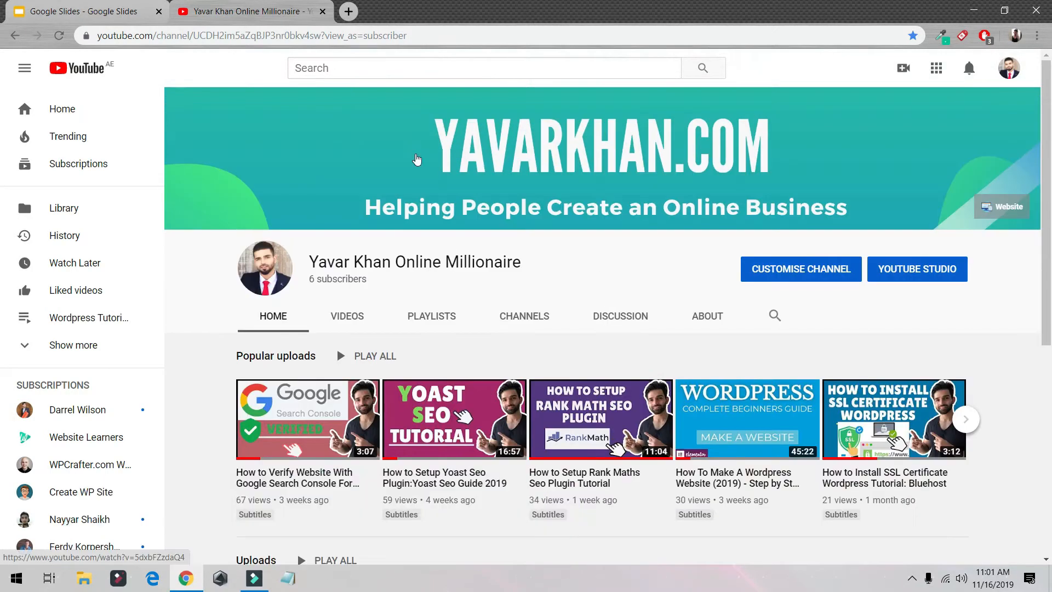
# Open bluehost.com in a new browser tab and log in to the hosting account
pyautogui.click(348, 12)
pyautogui.write('bluehost.com')
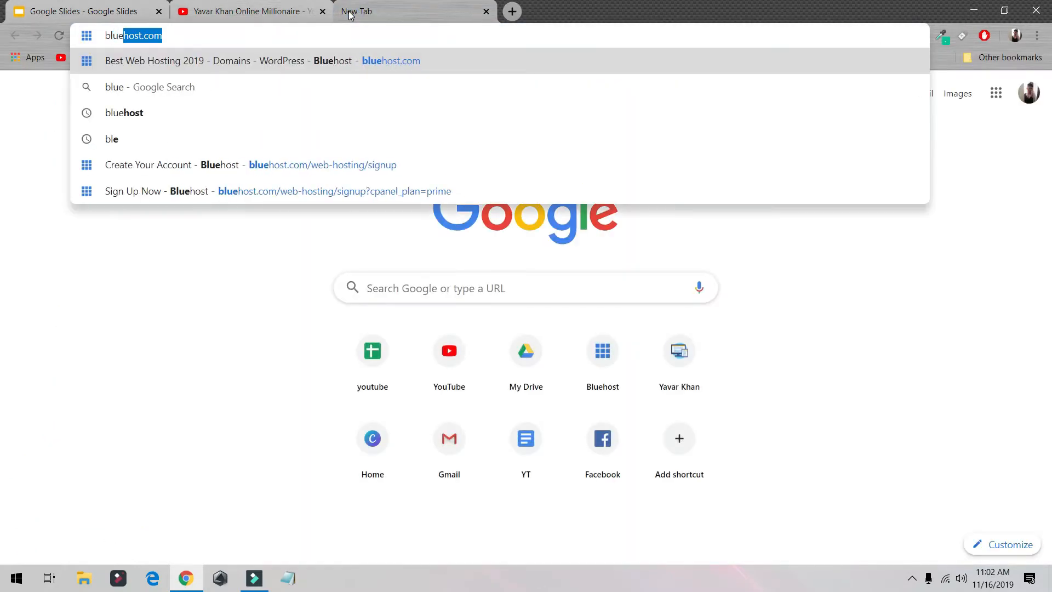
pyautogui.press('Return')
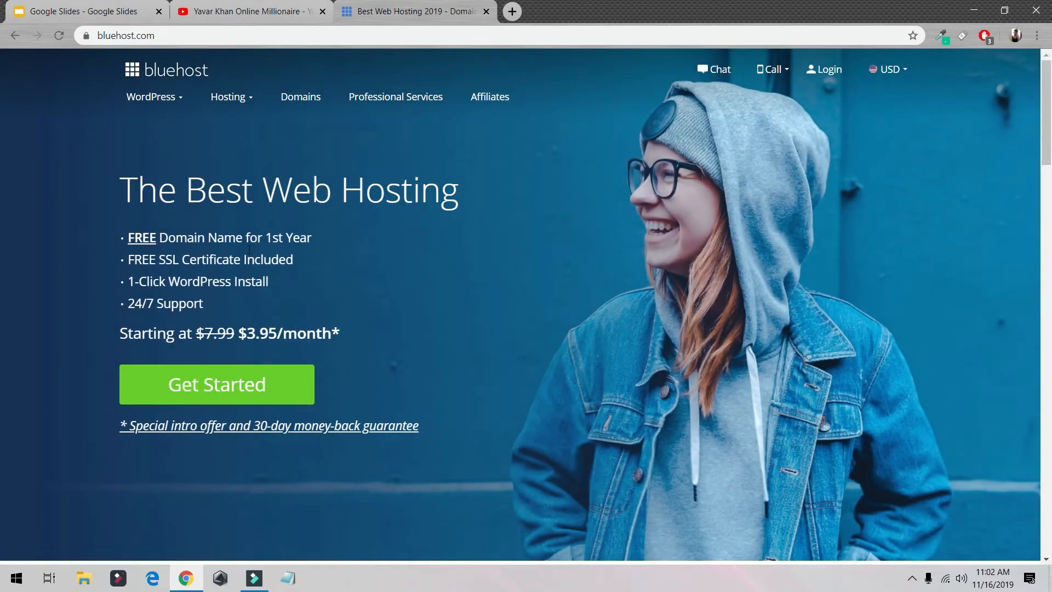
pyautogui.click(825, 70)
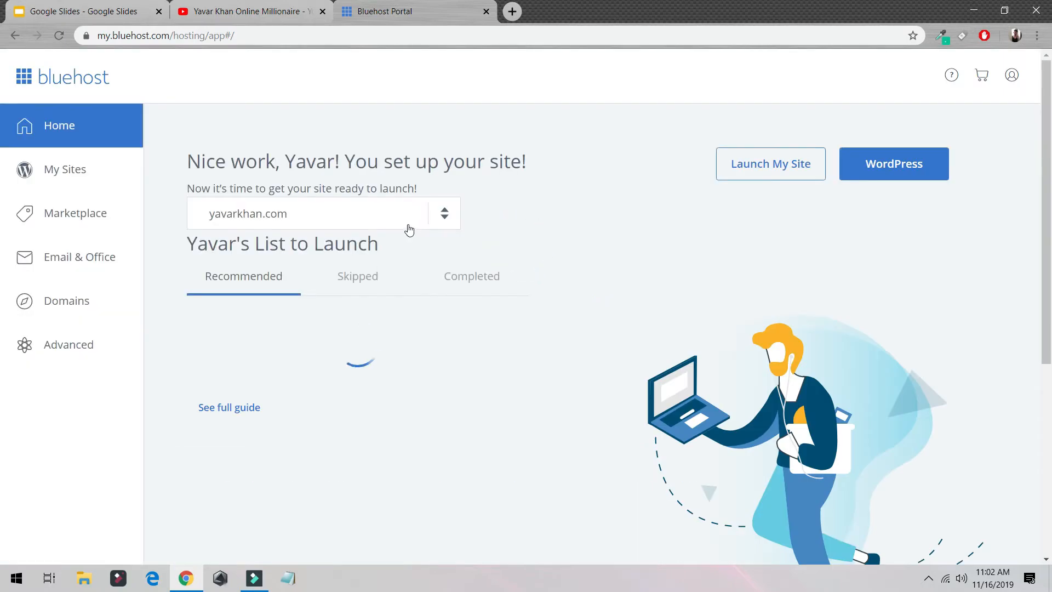
# Log into WordPress for the Yoga site from the hosting account's list of sites
pyautogui.click(70, 174)
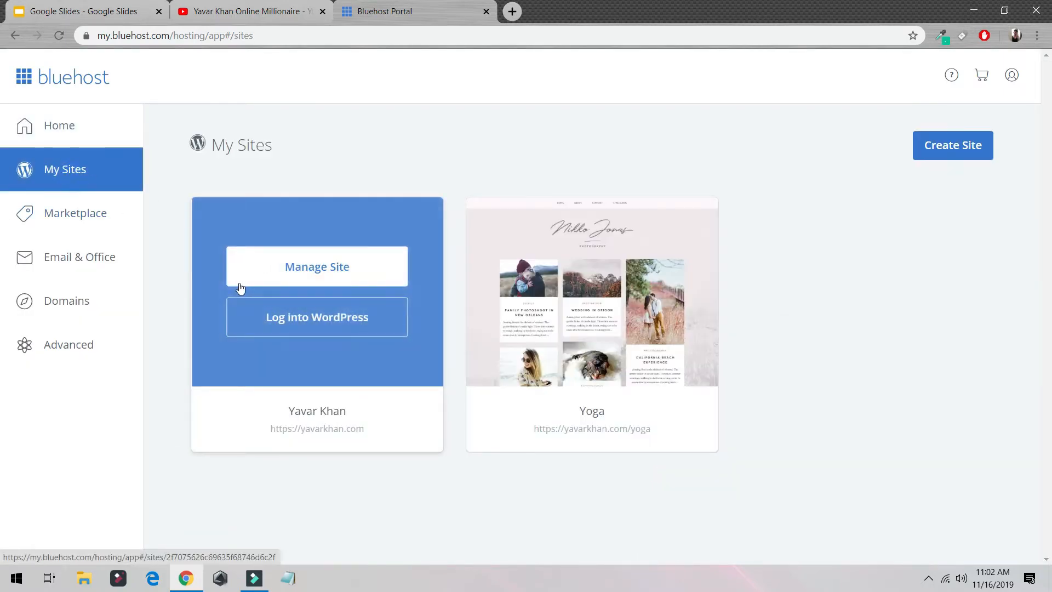
pyautogui.moveTo(623, 340)
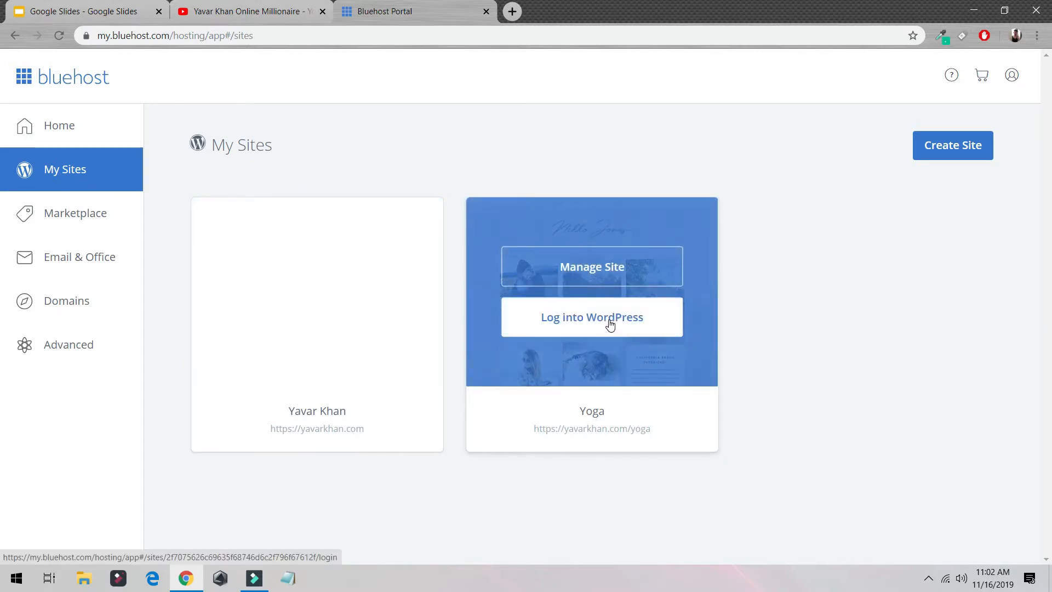
pyautogui.click(608, 324)
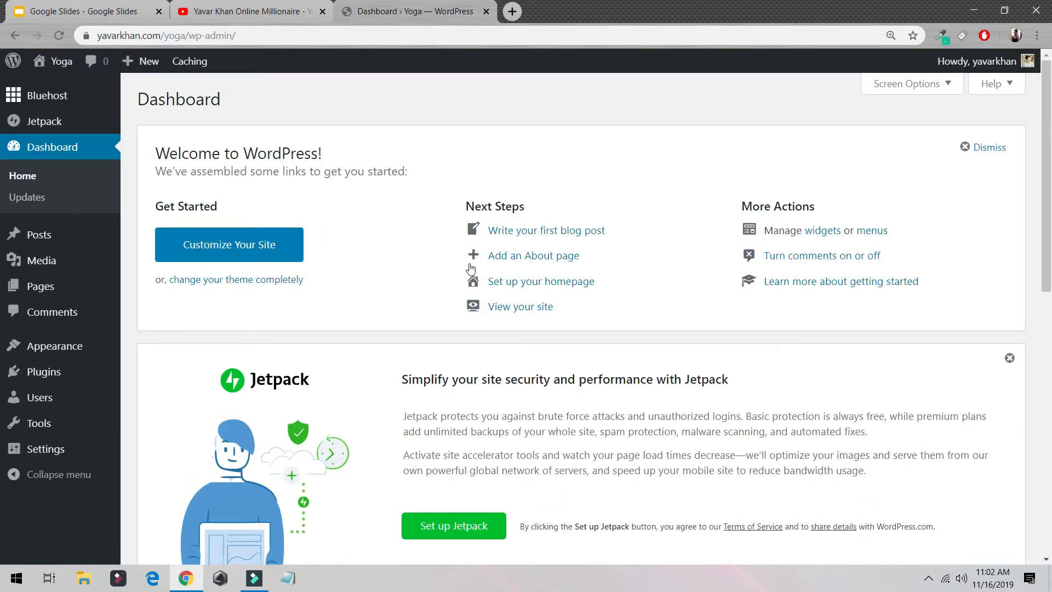
# Visit the live Yoga site and look over its home page from header to footer
pyautogui.moveTo(55, 63)
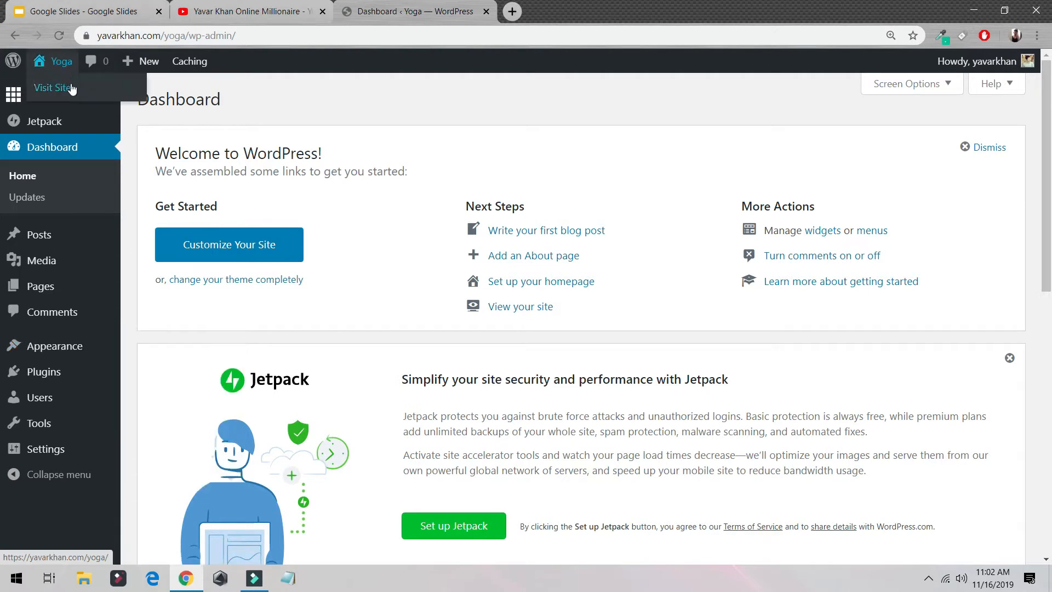
pyautogui.click(71, 89)
pyautogui.scroll(-5, 396, 280)
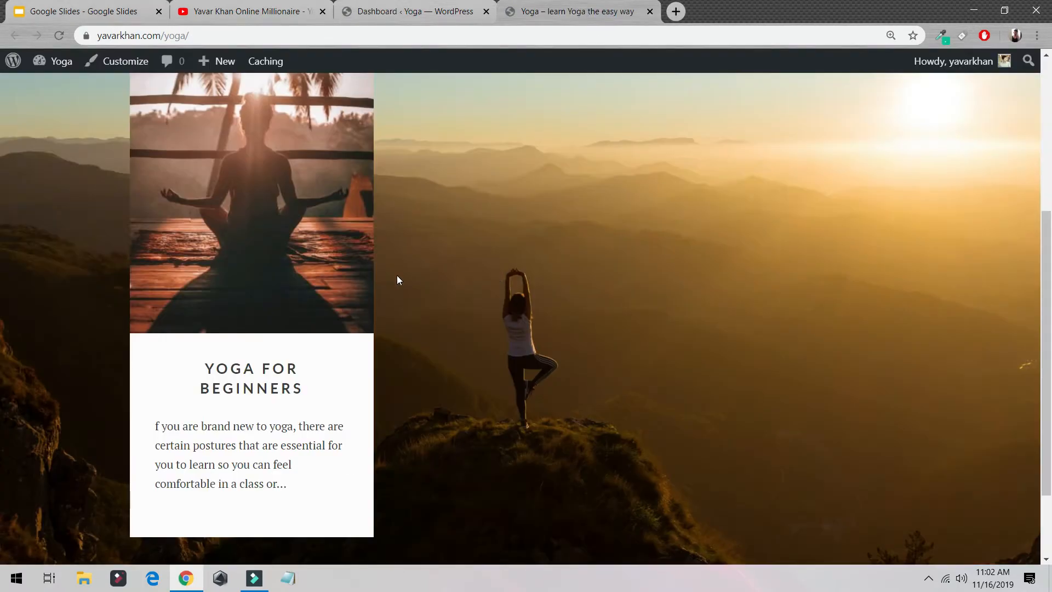
pyautogui.scroll(-2, 398, 279)
pyautogui.scroll(6, 357, 292)
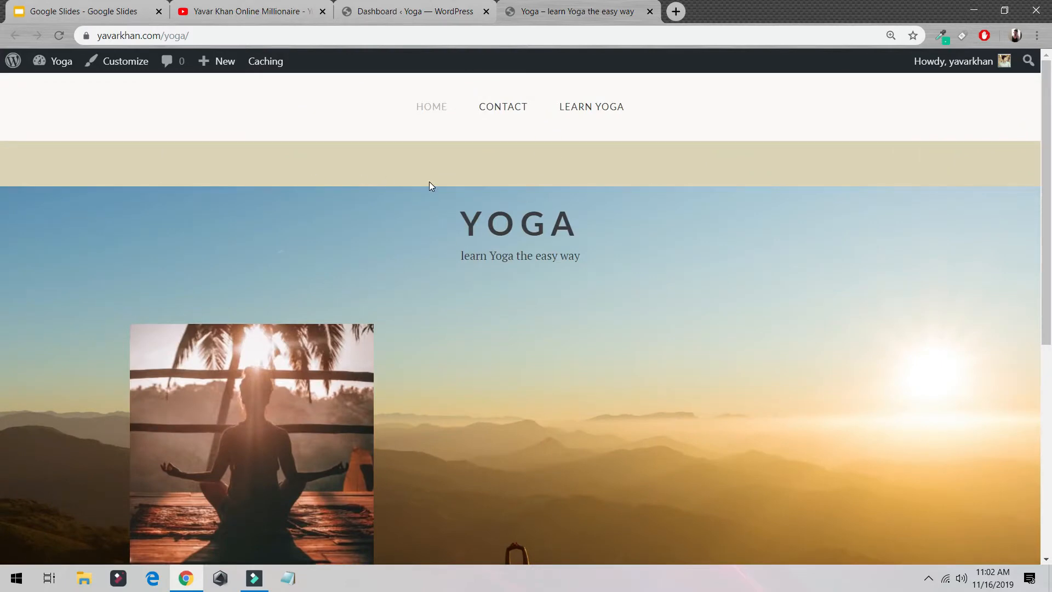
pyautogui.scroll(-7, 429, 181)
# Return to the Yoga dashboard, search new plugins for "rank", and install and activate WordPress SEO Plugin – Rank Math
pyautogui.click(422, 5)
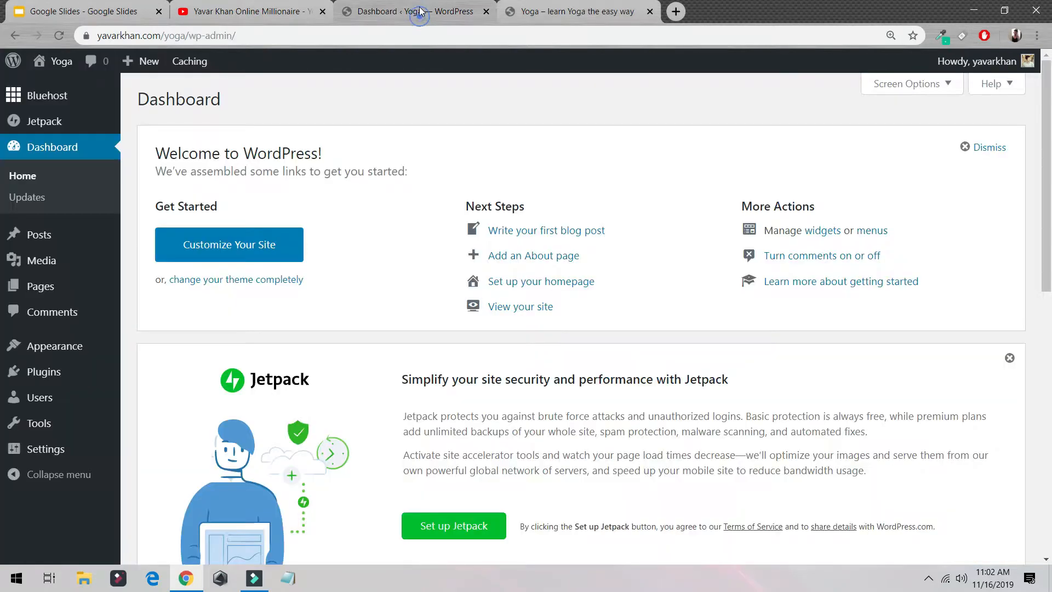
pyautogui.moveTo(39, 378)
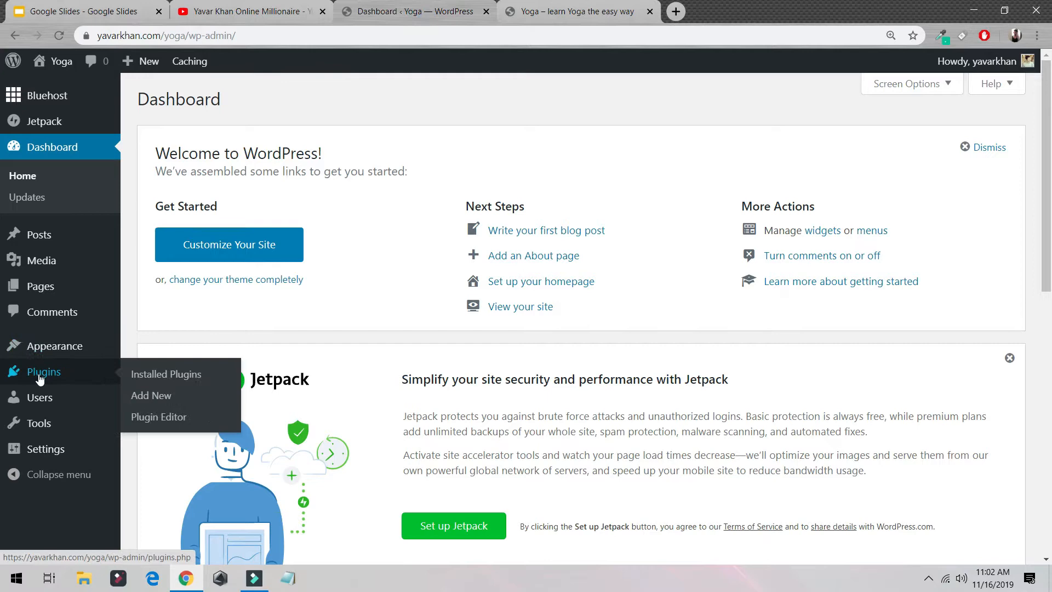
pyautogui.click(165, 402)
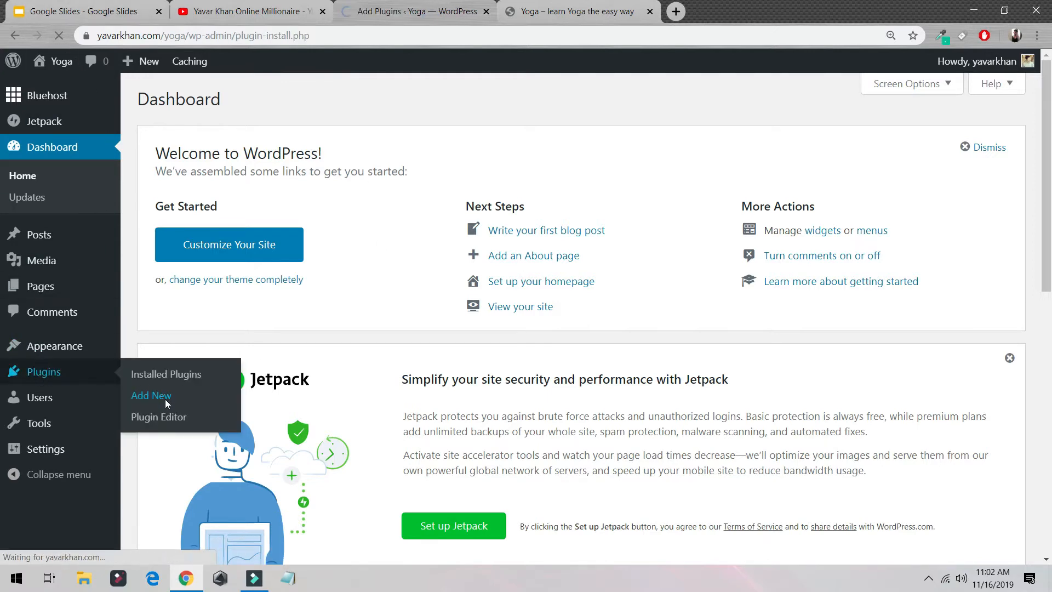
pyautogui.click(875, 142)
pyautogui.write('rank')
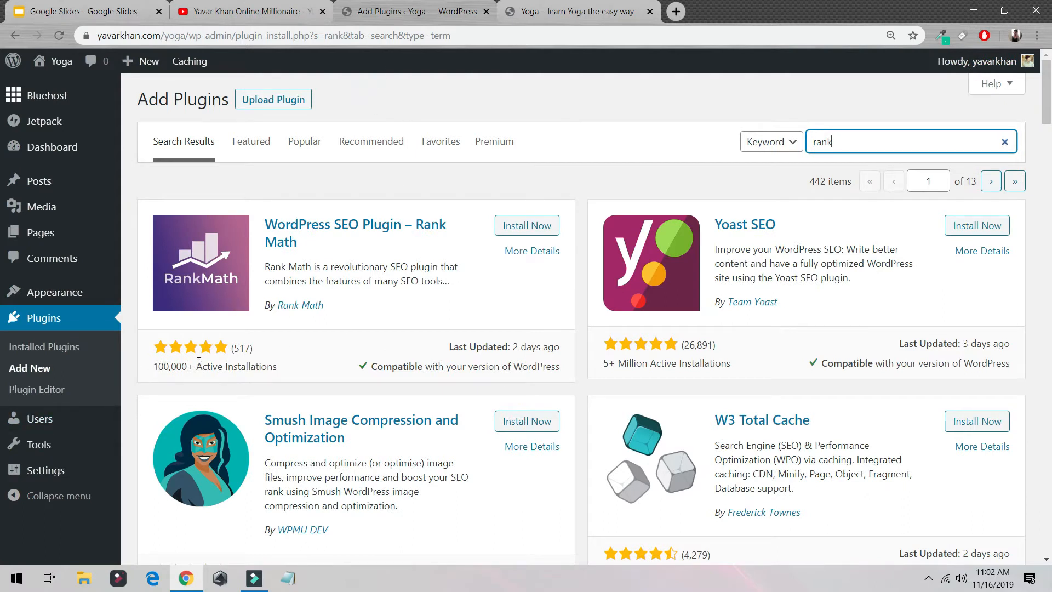
pyautogui.click(527, 226)
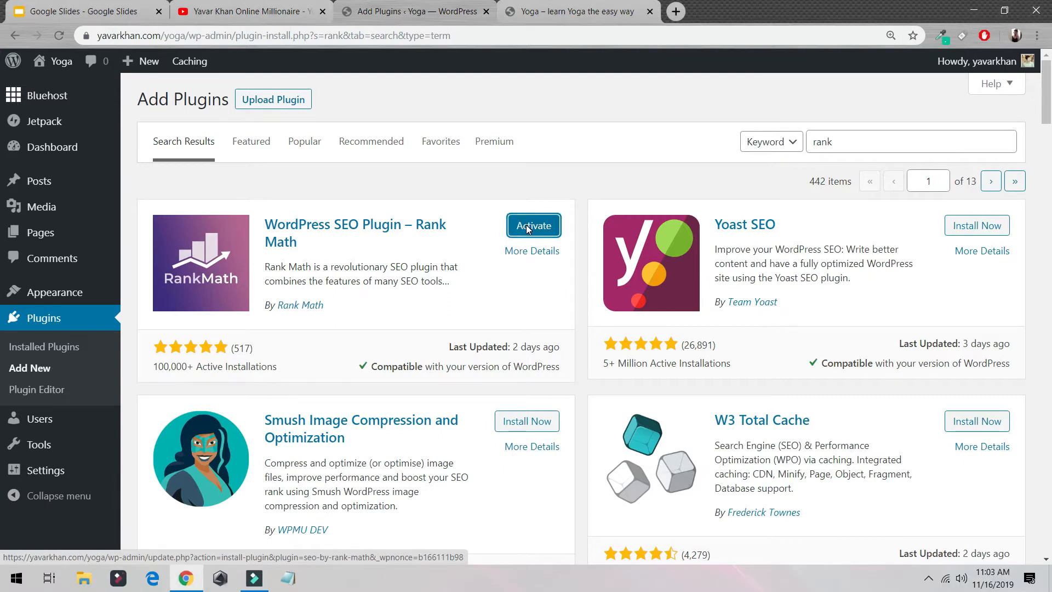
pyautogui.click(528, 226)
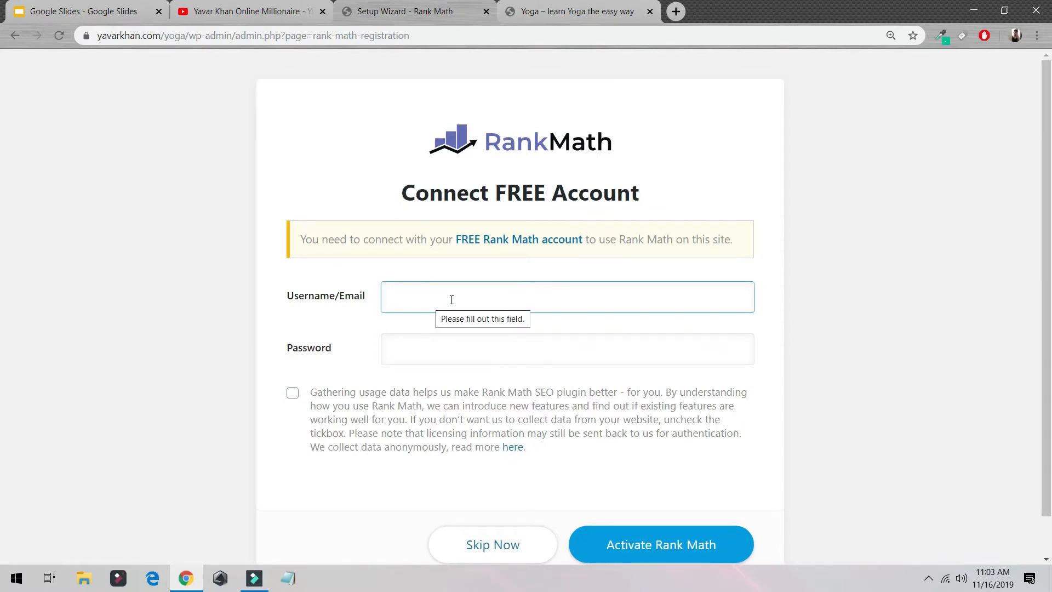
# Skip connecting a free Rank Math account and start the setup wizard at its site details
pyautogui.click(501, 525)
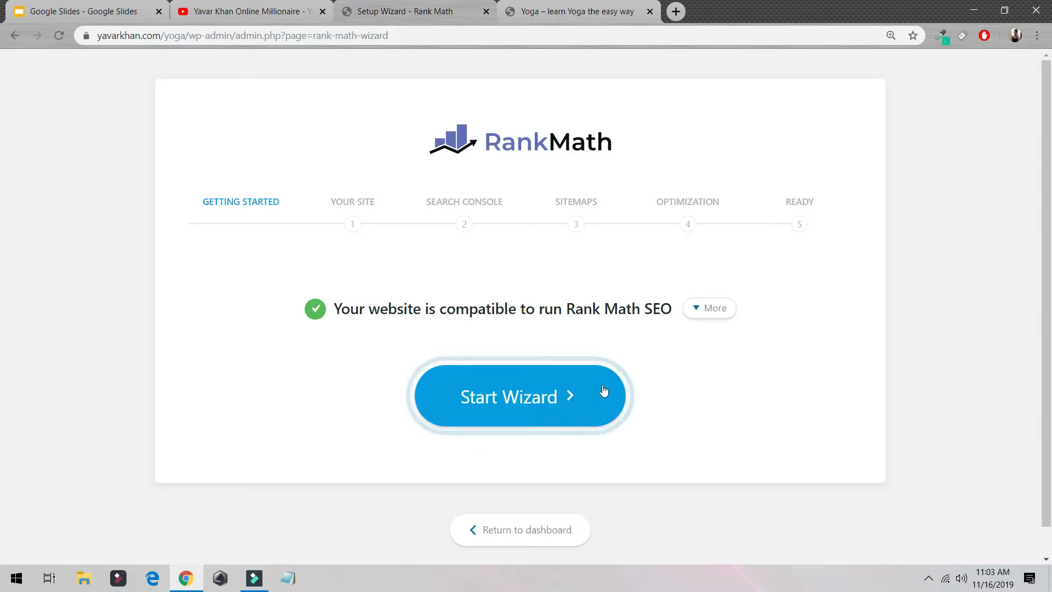
pyautogui.click(541, 404)
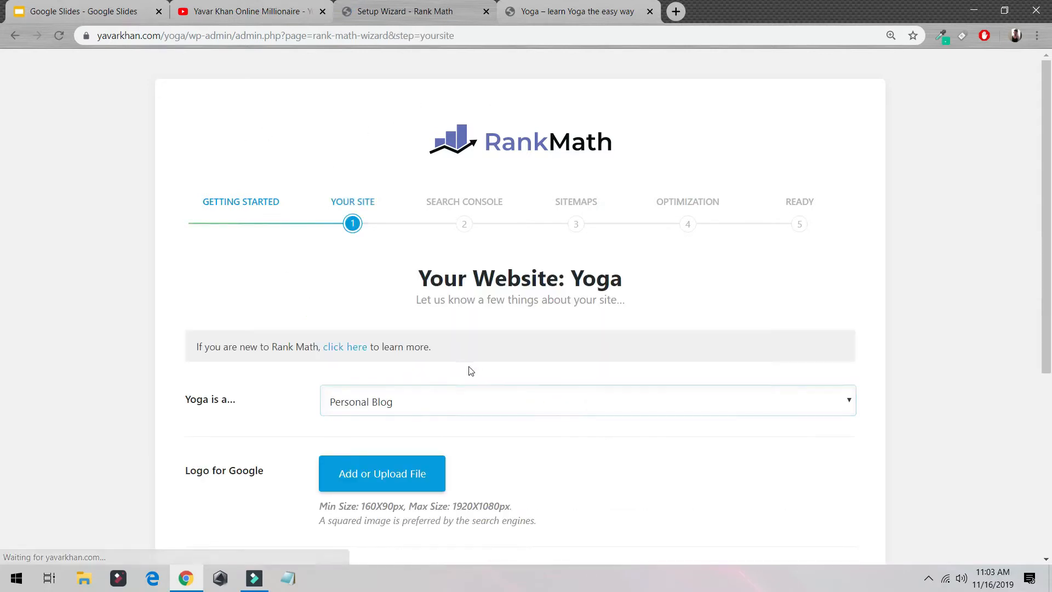
pyautogui.scroll(-3, 471, 371)
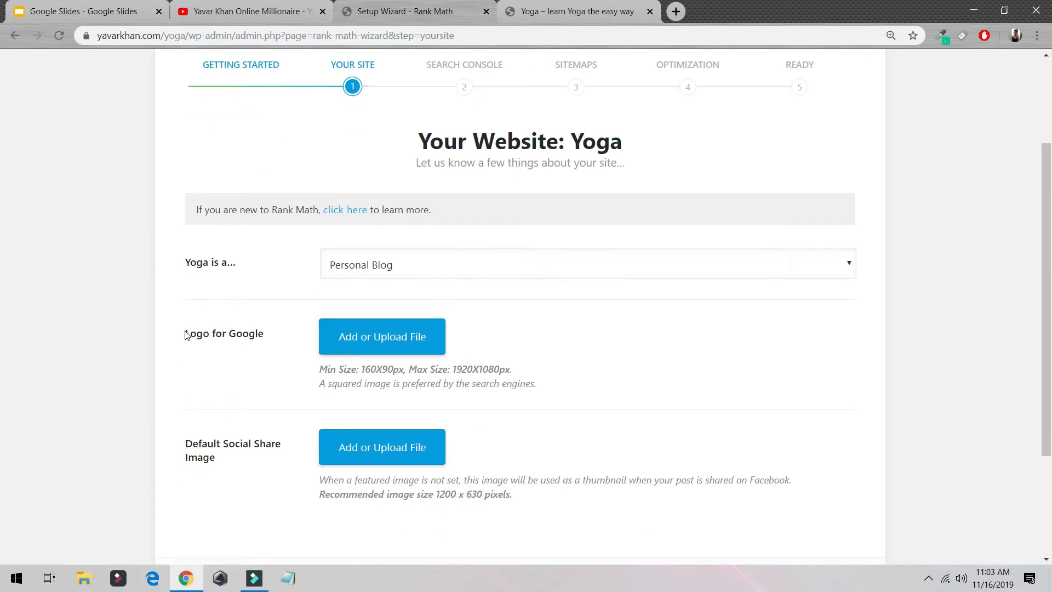
pyautogui.moveTo(195, 331); pyautogui.dragTo(304, 349)
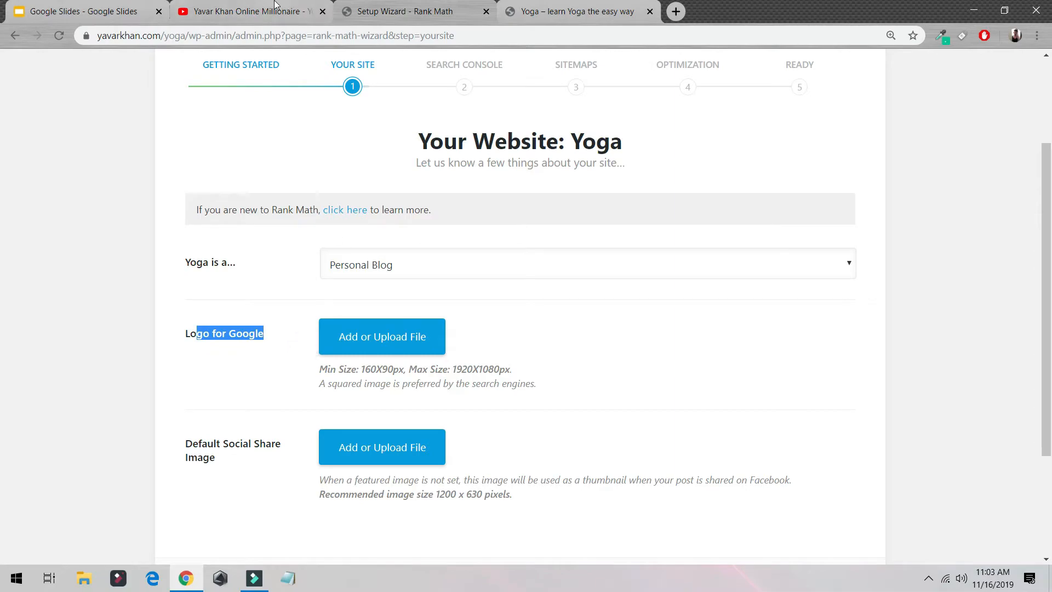
# Browse the YouTube channel's uploaded videos for a free logo tutorial and return to the Rank Math wizard
pyautogui.hotkey('ctrl', 'shift', 'Tab')
pyautogui.scroll(-5, 460, 306)
pyautogui.scroll(5, 454, 287)
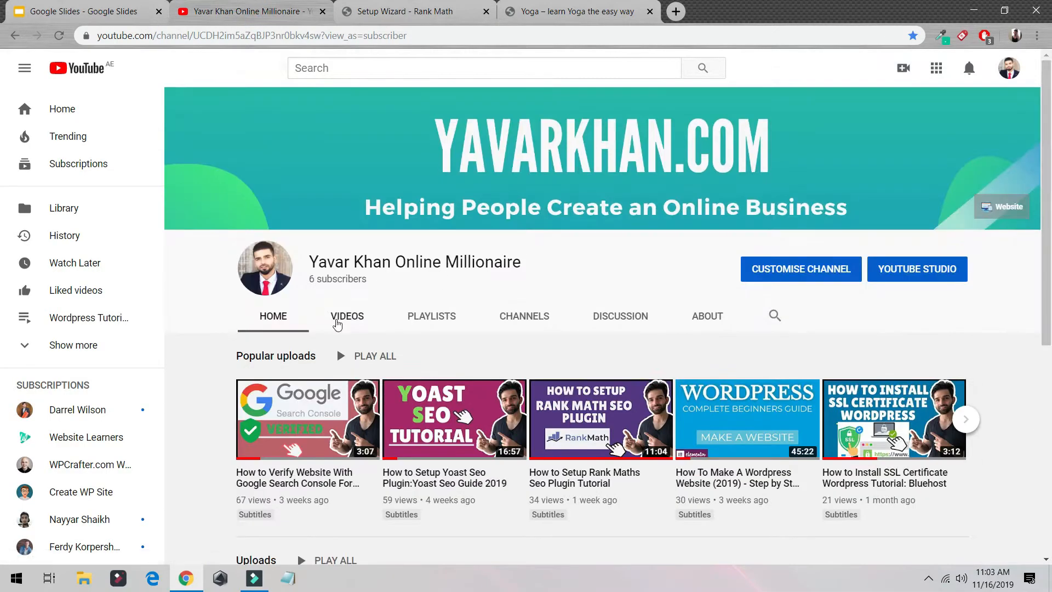
pyautogui.click(348, 323)
pyautogui.scroll(-3, 482, 336)
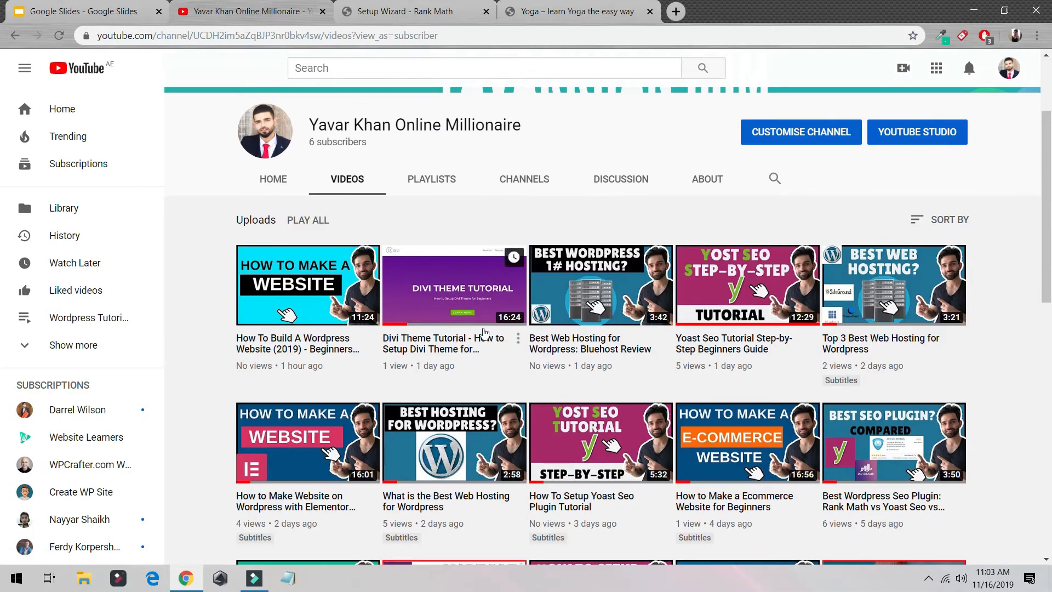
pyautogui.scroll(-4, 287, 338)
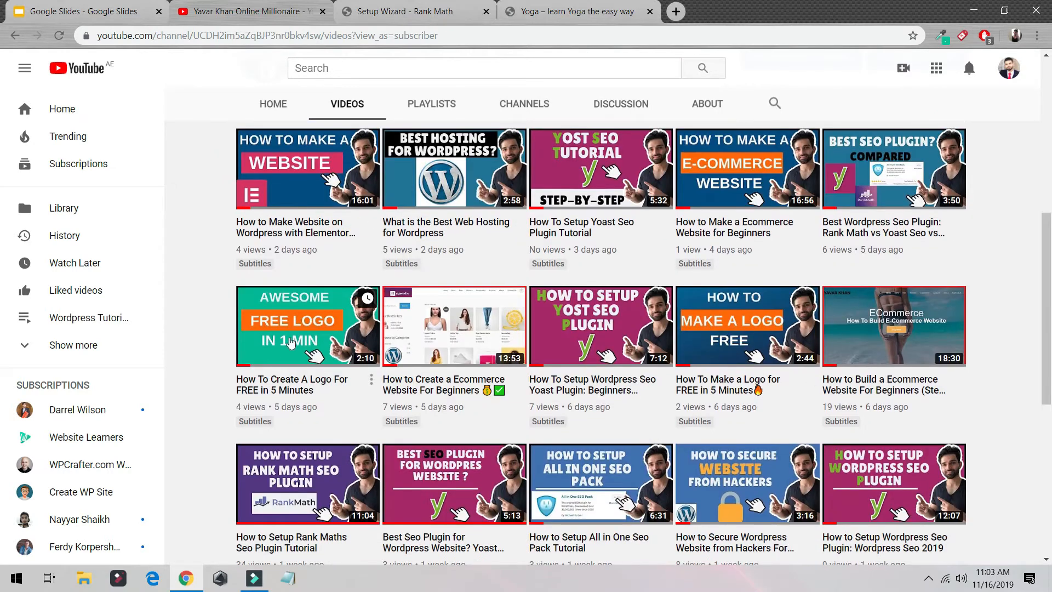
pyautogui.click(547, 12)
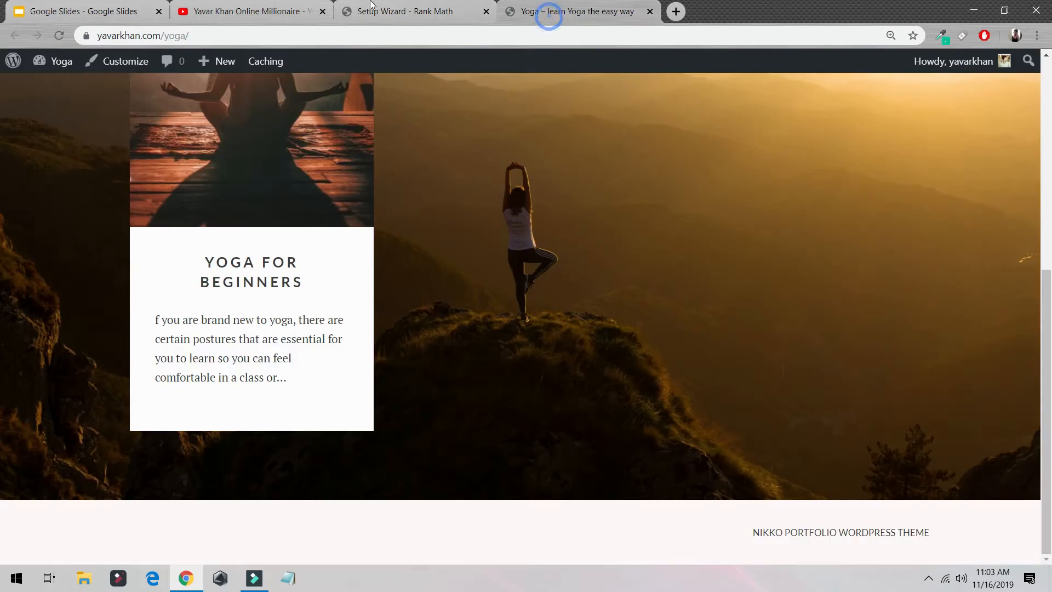
pyautogui.click(369, 13)
pyautogui.click(542, 338)
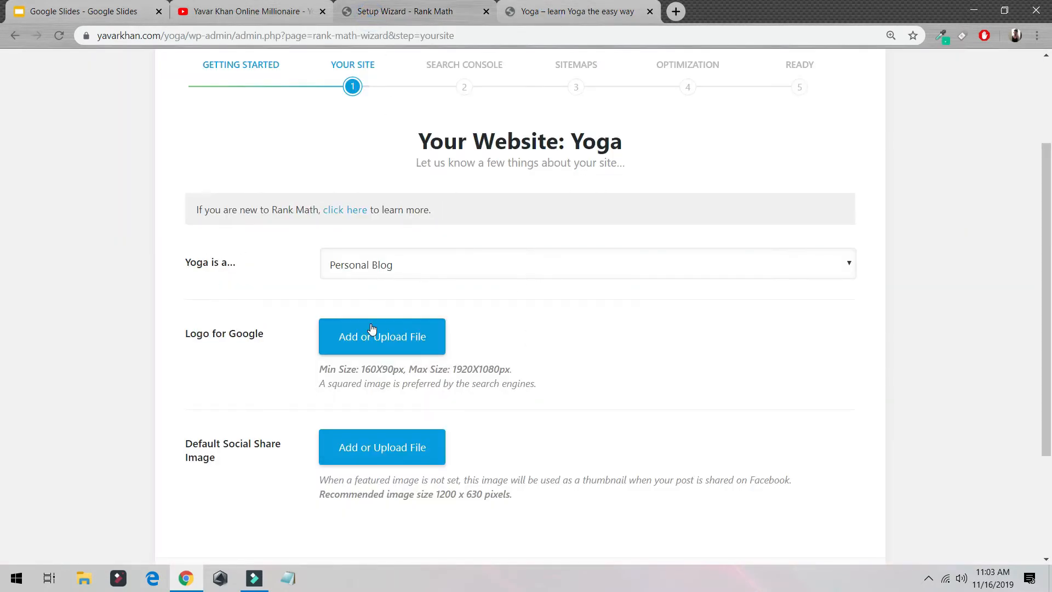
pyautogui.scroll(-3, 278, 238)
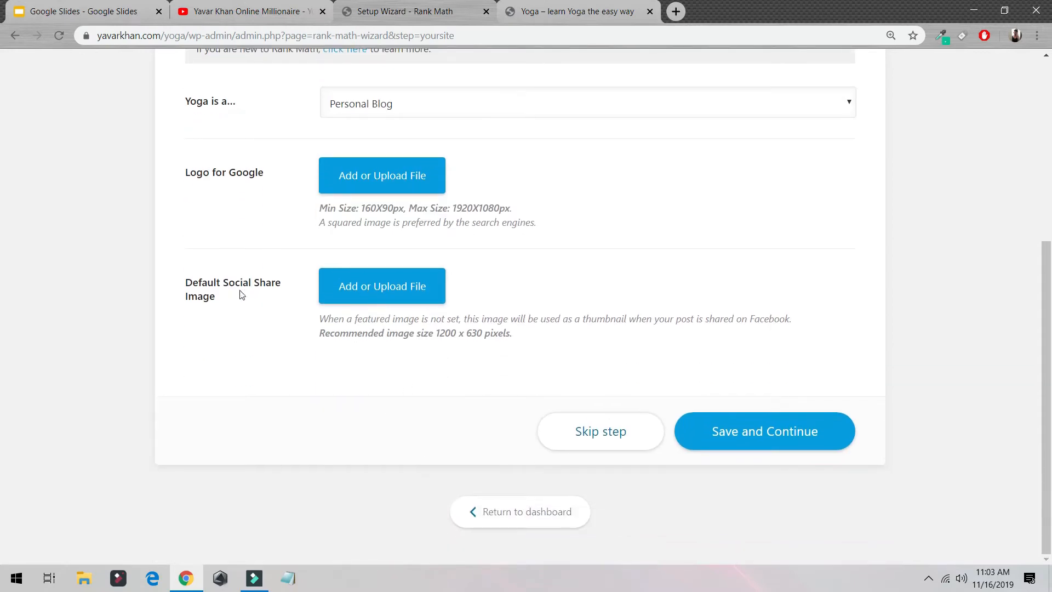
pyautogui.scroll(3, 374, 362)
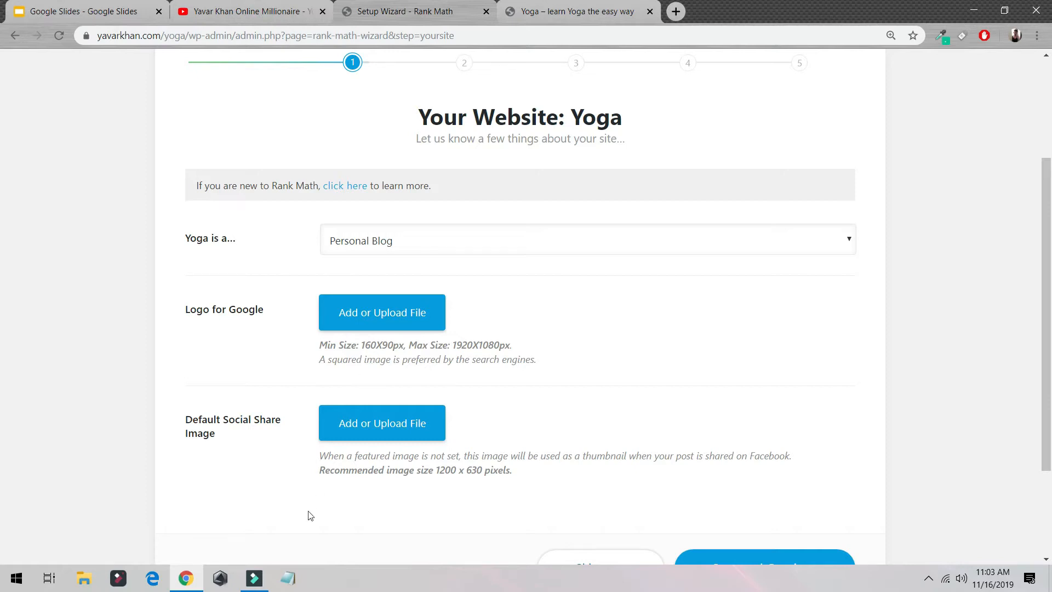
pyautogui.scroll(-2, 638, 396)
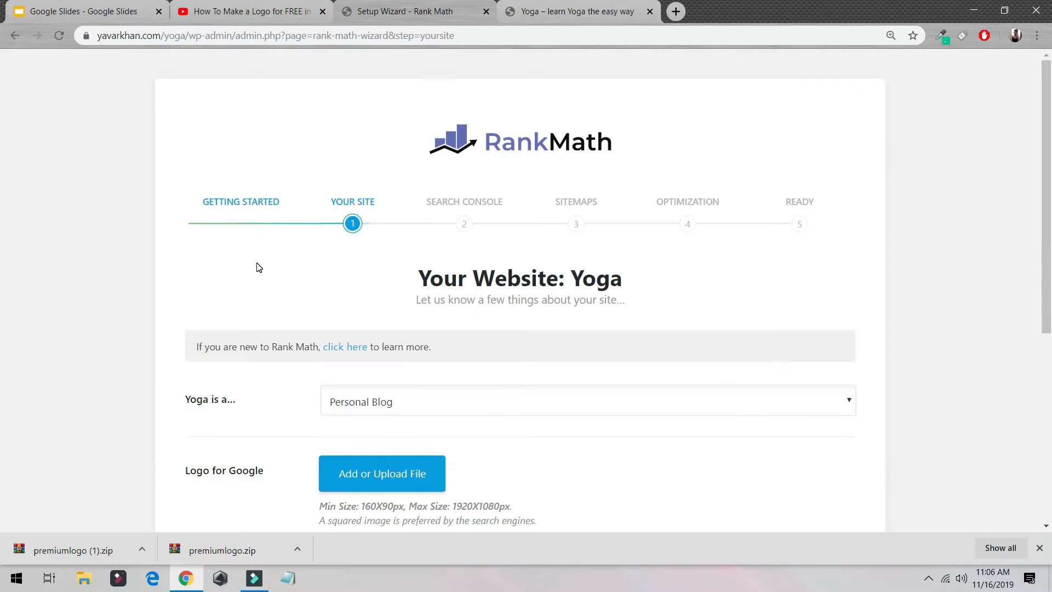
# Set the YOGA logo image from the media library as the logo for Google
pyautogui.scroll(-2, 259, 267)
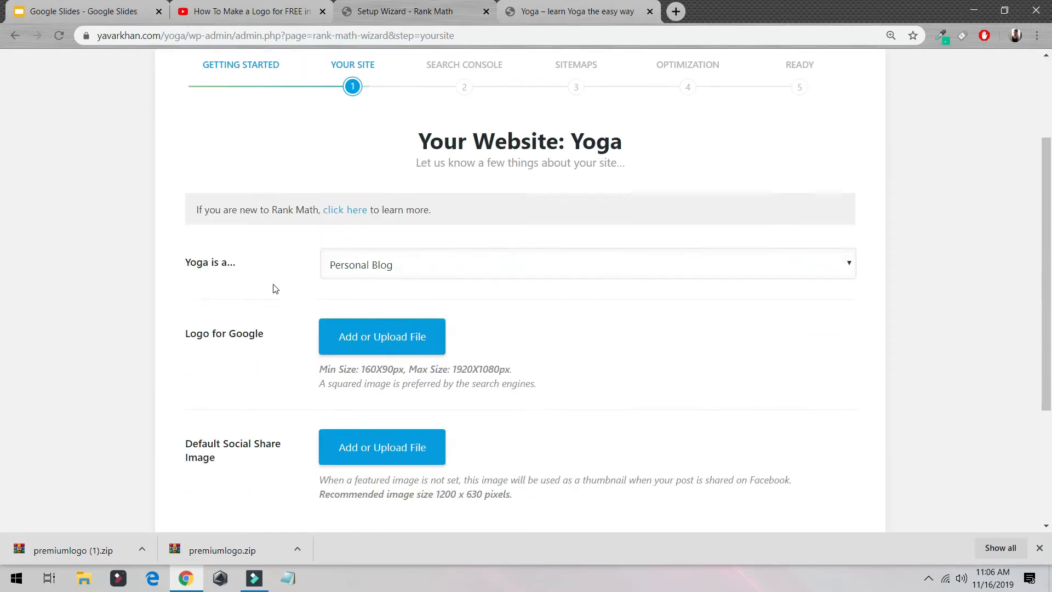
pyautogui.click(337, 332)
pyautogui.click(59, 243)
pyautogui.click(985, 487)
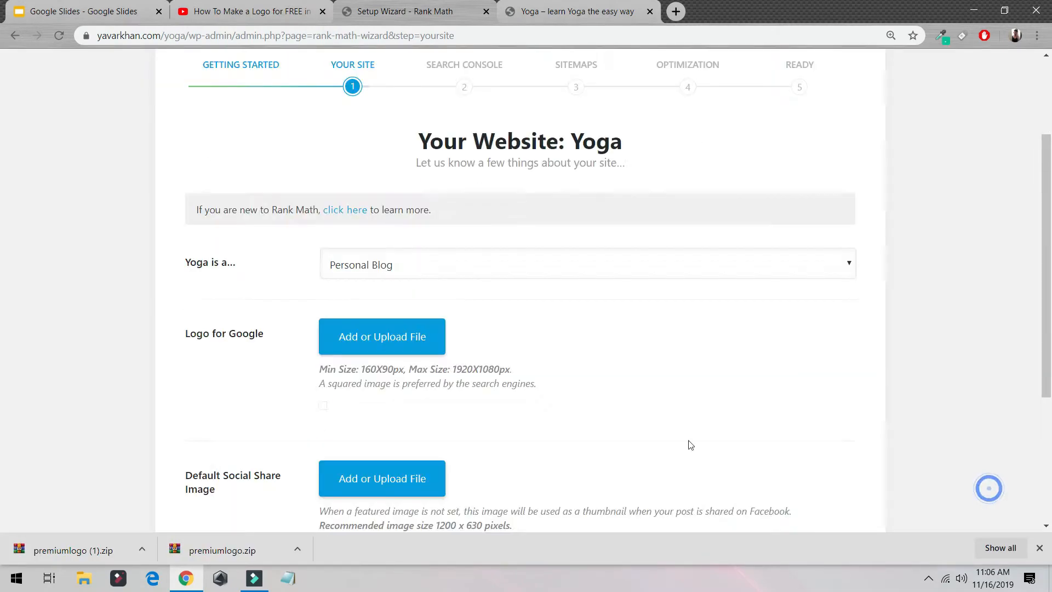
# Set the seated meditation photo from the media library as the default social share image
pyautogui.scroll(-2, 372, 471)
pyautogui.click(393, 436)
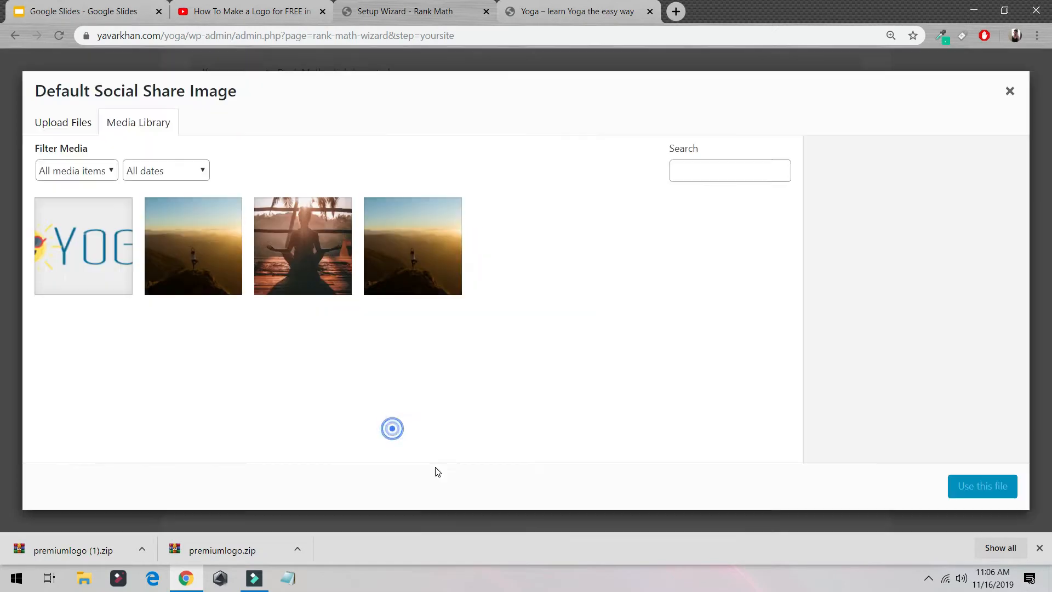
pyautogui.click(293, 248)
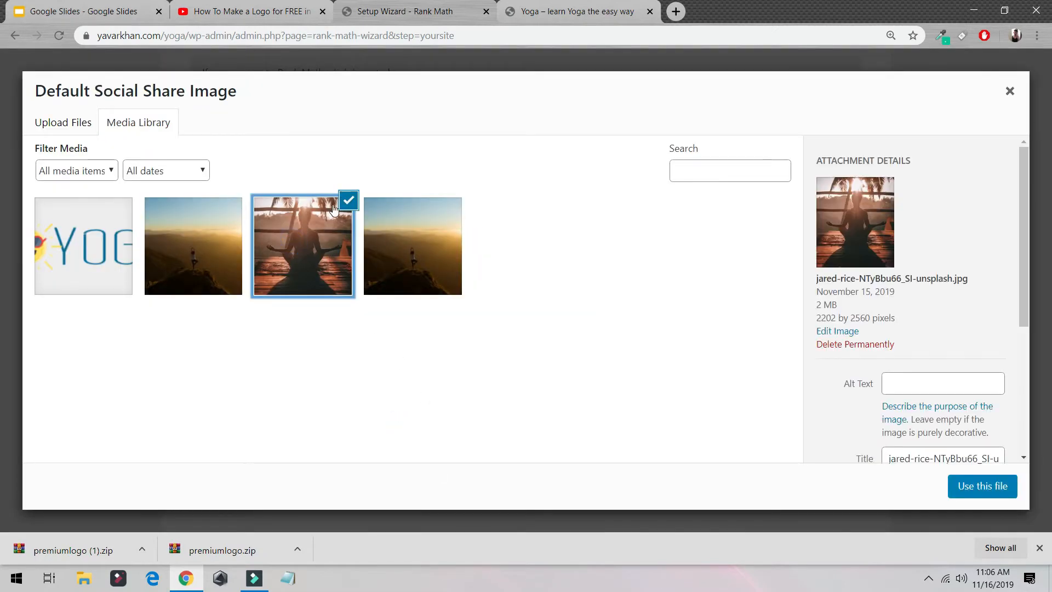
pyautogui.click(408, 225)
pyautogui.click(314, 259)
pyautogui.click(184, 225)
pyautogui.click(313, 258)
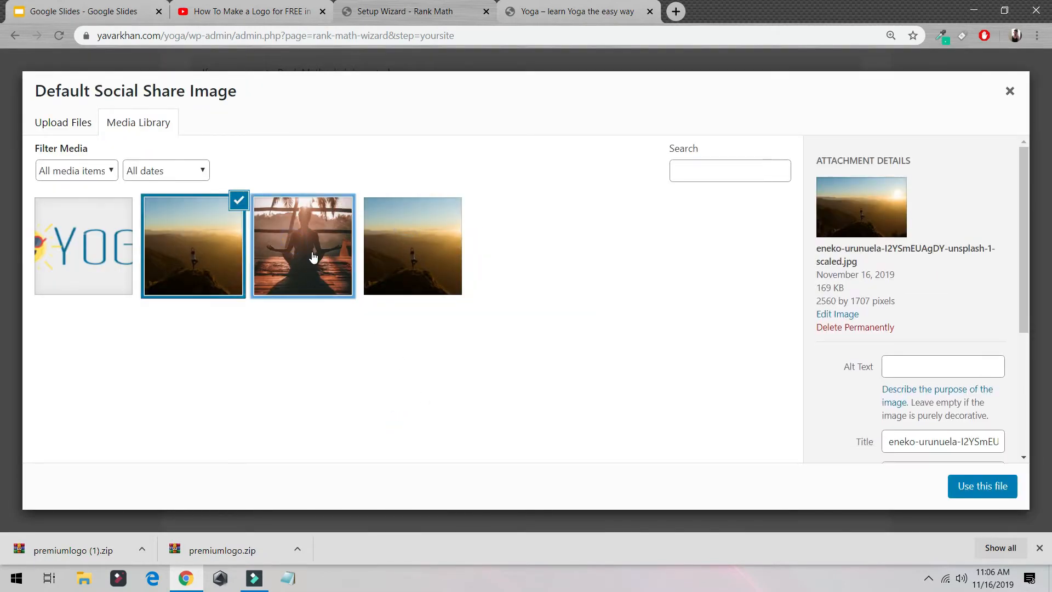
pyautogui.click(980, 486)
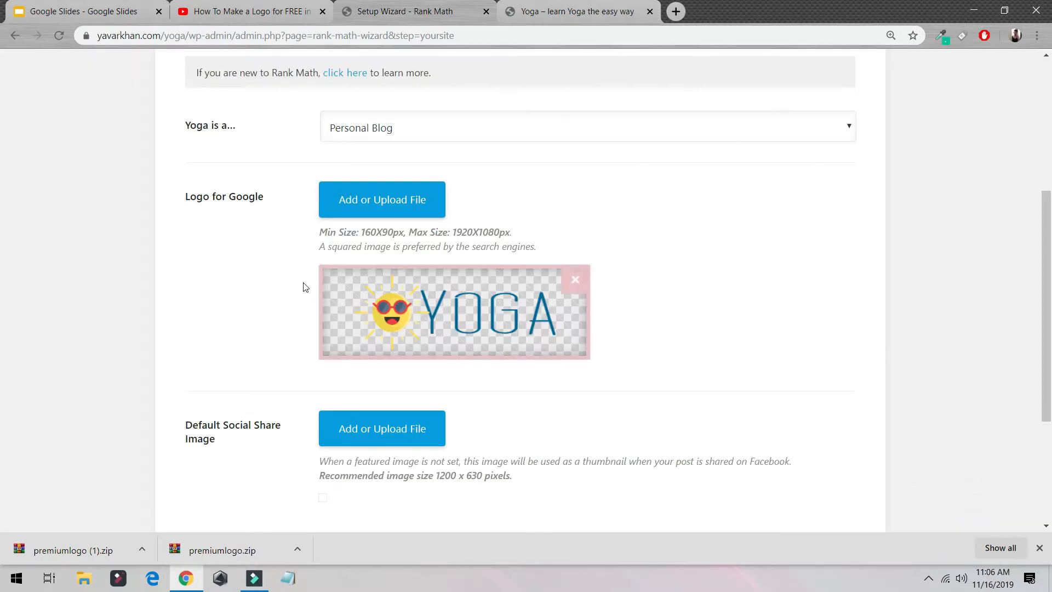
# Save the site details with both images and continue to the Search Console stage of the wizard
pyautogui.scroll(-4, 305, 287)
pyautogui.scroll(-5, 257, 261)
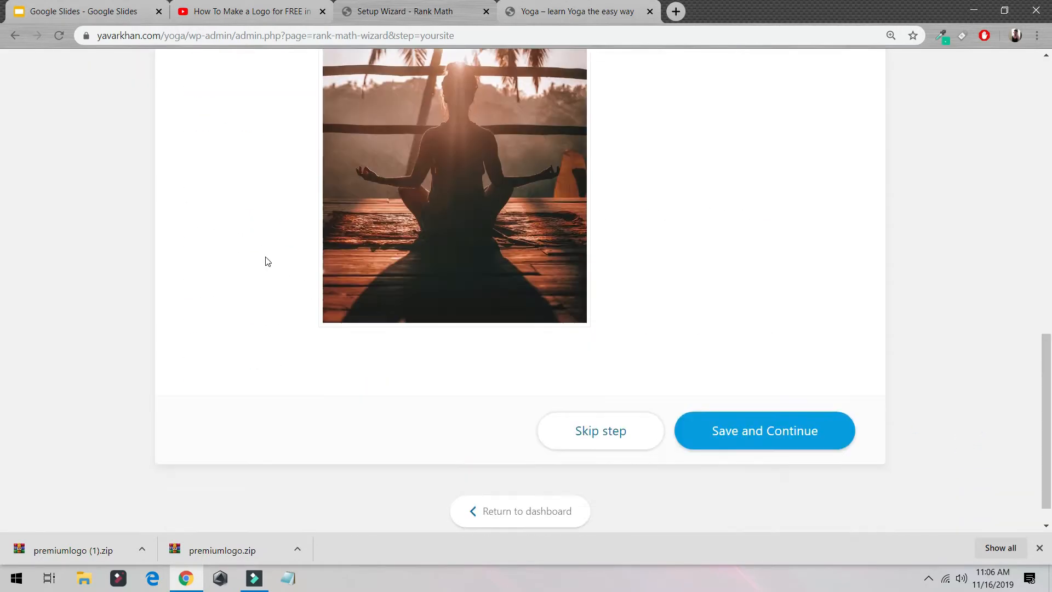
pyautogui.click(774, 436)
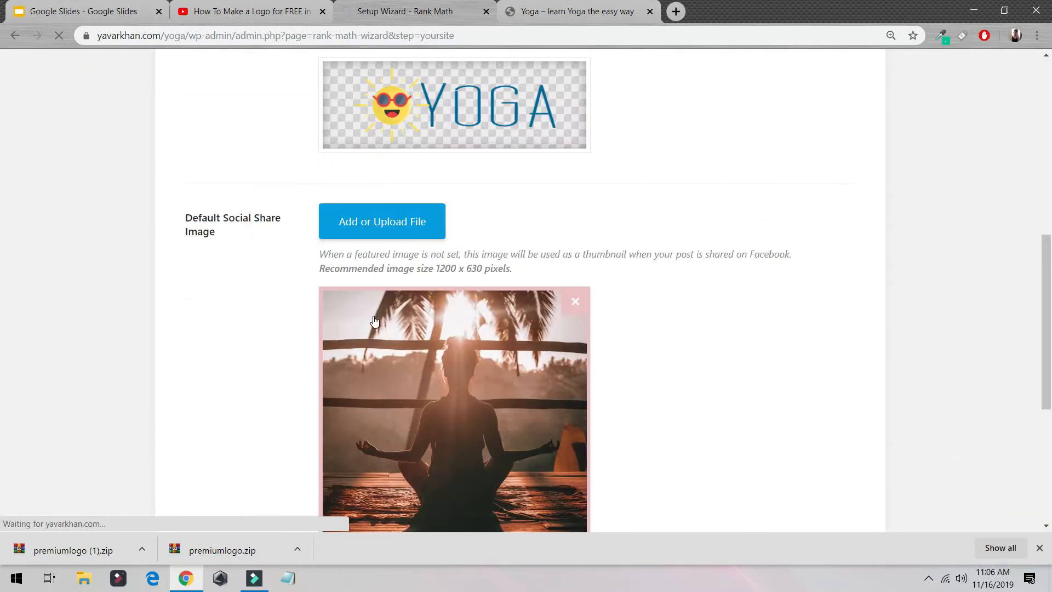
# Request a Search Console authorization code, sign in with the site owner's Google account, allow Rank Math access and copy the code
pyautogui.scroll(-2, 212, 235)
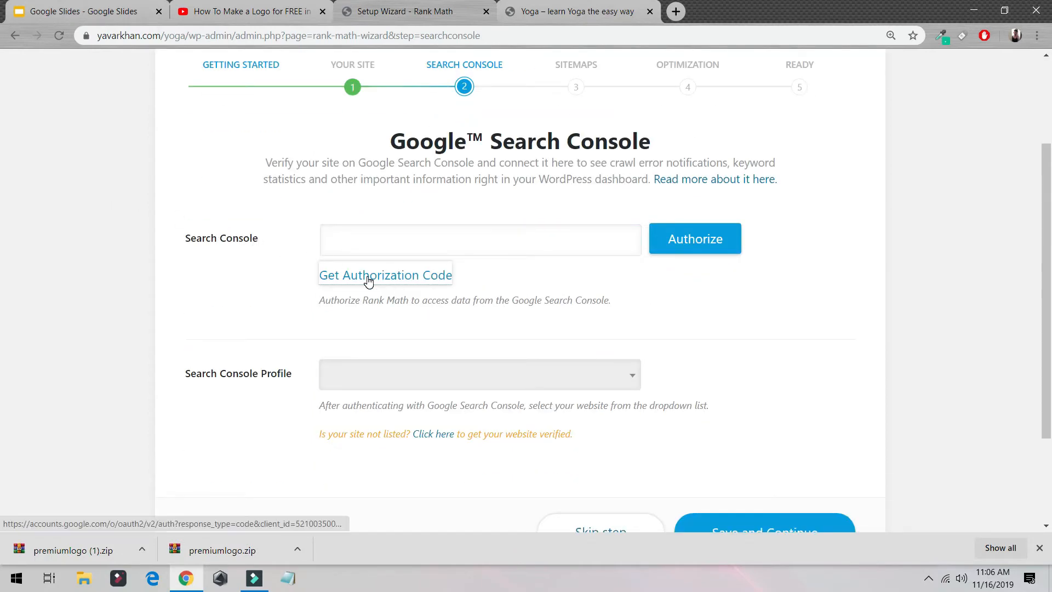
pyautogui.click(406, 278)
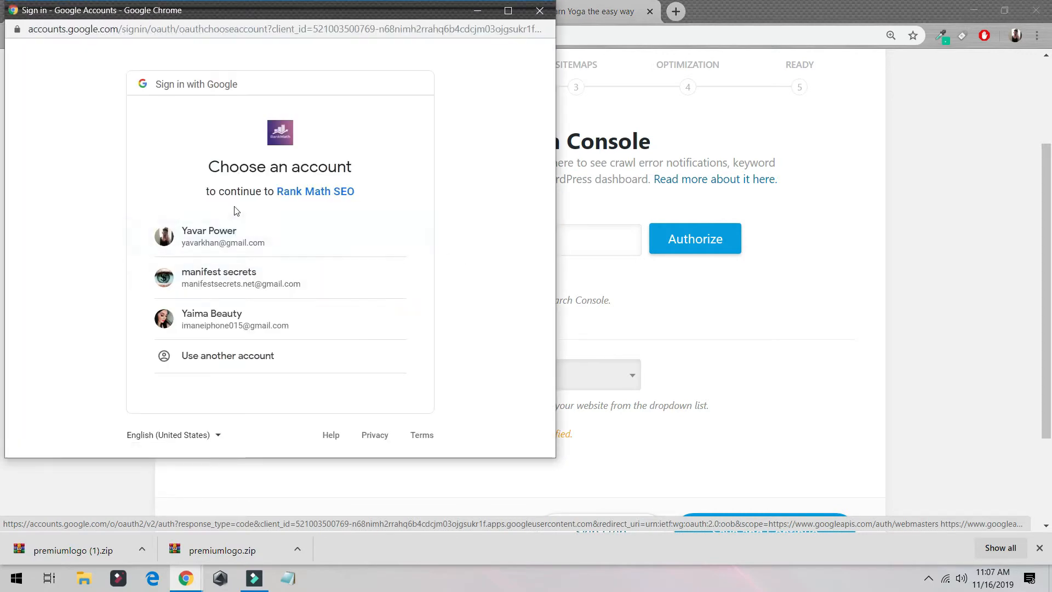
pyautogui.click(242, 230)
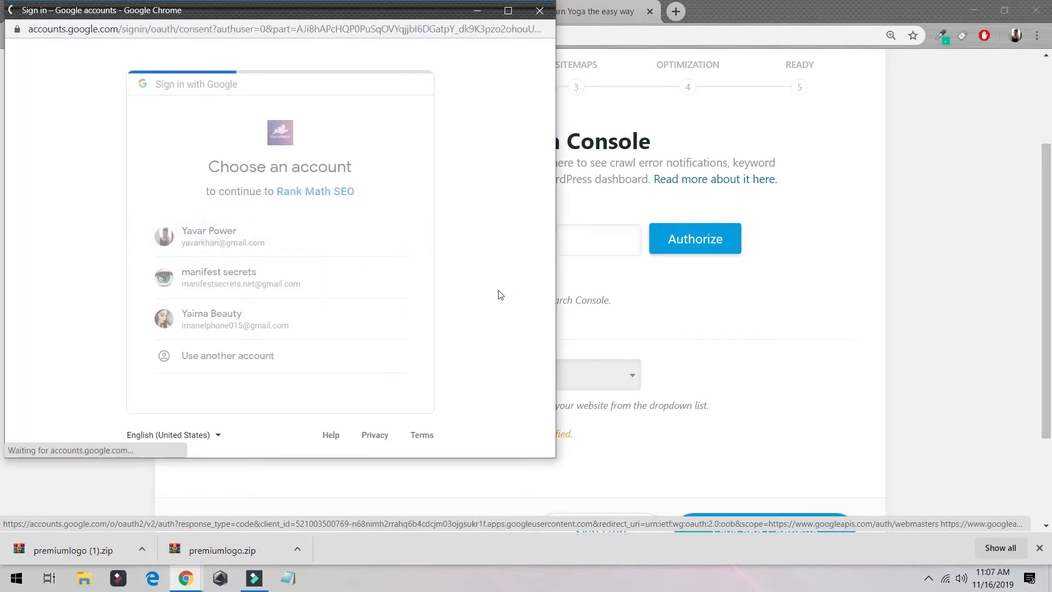
pyautogui.scroll(-4, 510, 293)
pyautogui.click(377, 357)
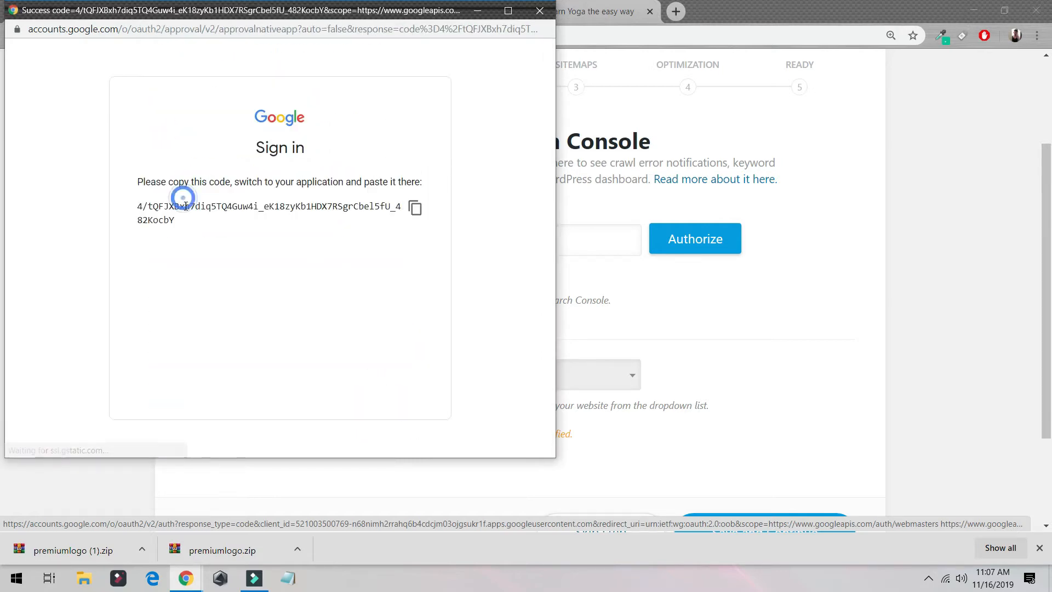
pyautogui.click(415, 207)
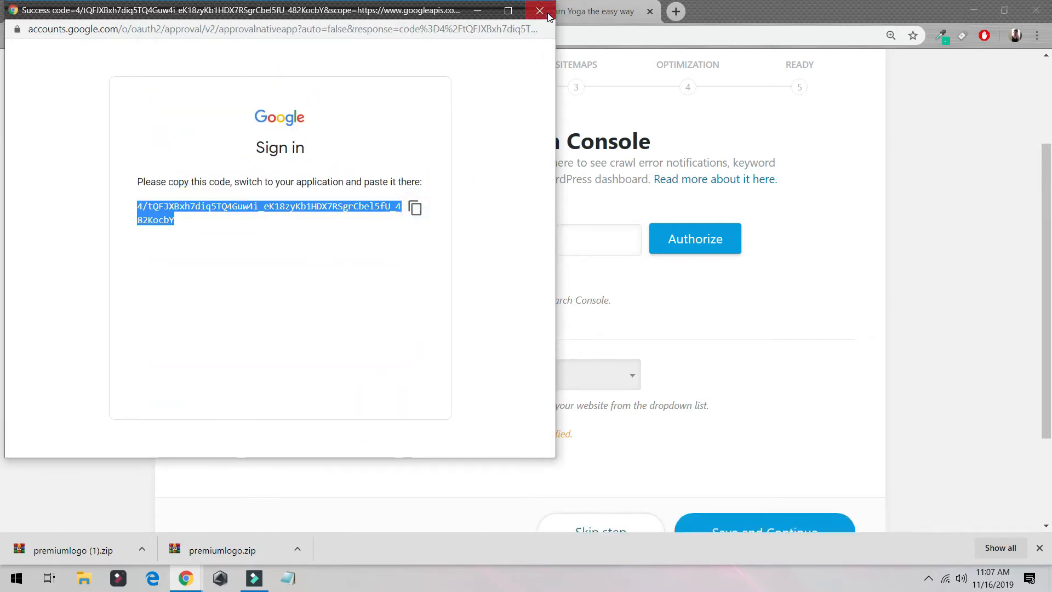
# Paste the copied authorization code into the Search Console field and authorize the account
pyautogui.click(554, 233)
pyautogui.hotkey('ctrl', 'v')
pyautogui.click(685, 246)
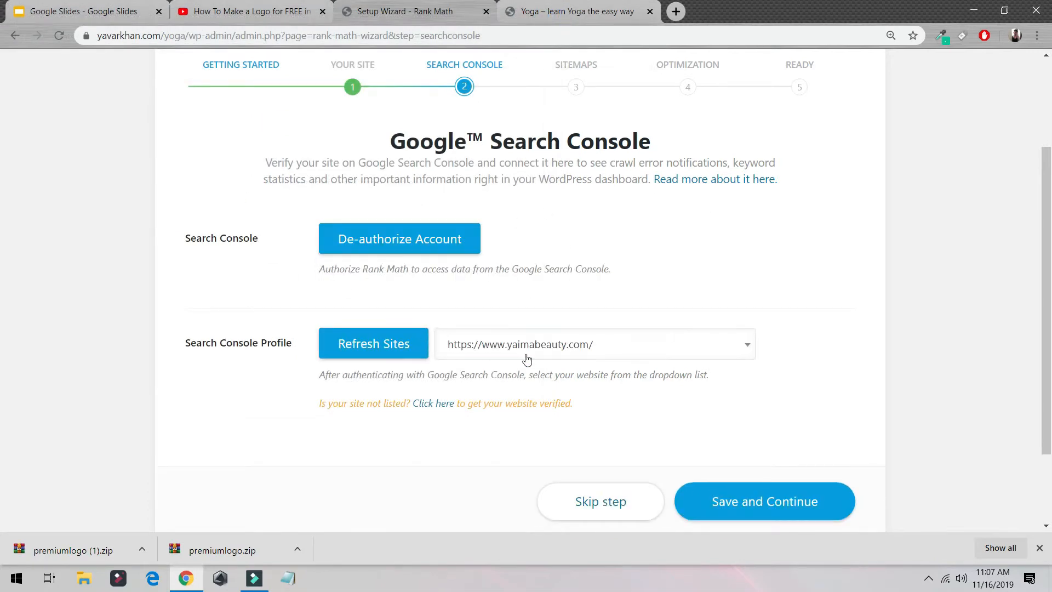
# Pick the site's own https root domain as the Search Console profile and skip to the sitemaps stage
pyautogui.click(629, 347)
pyautogui.scroll(-3, 597, 219)
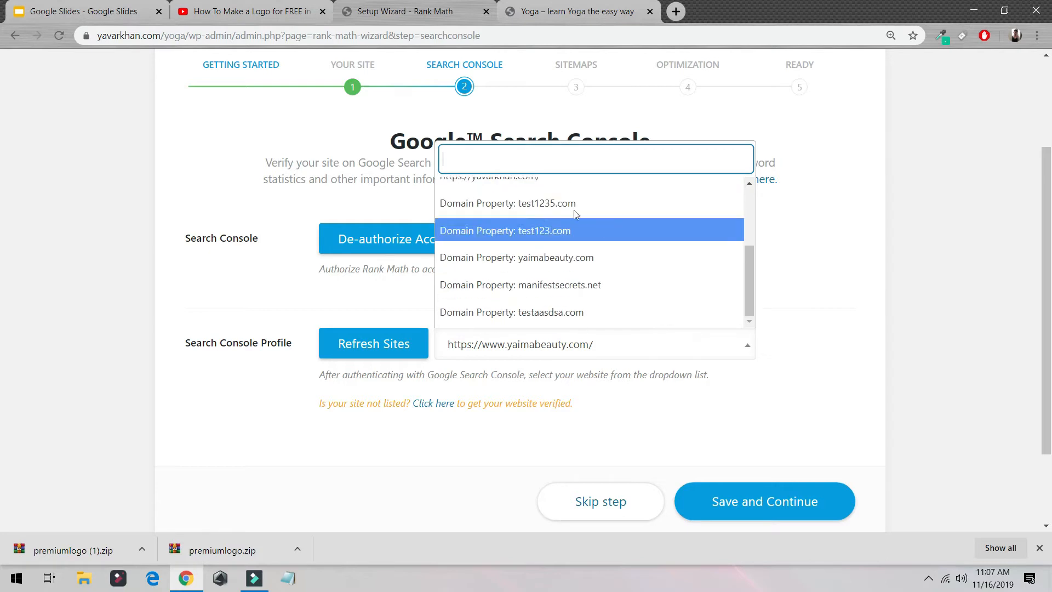
pyautogui.scroll(3, 574, 211)
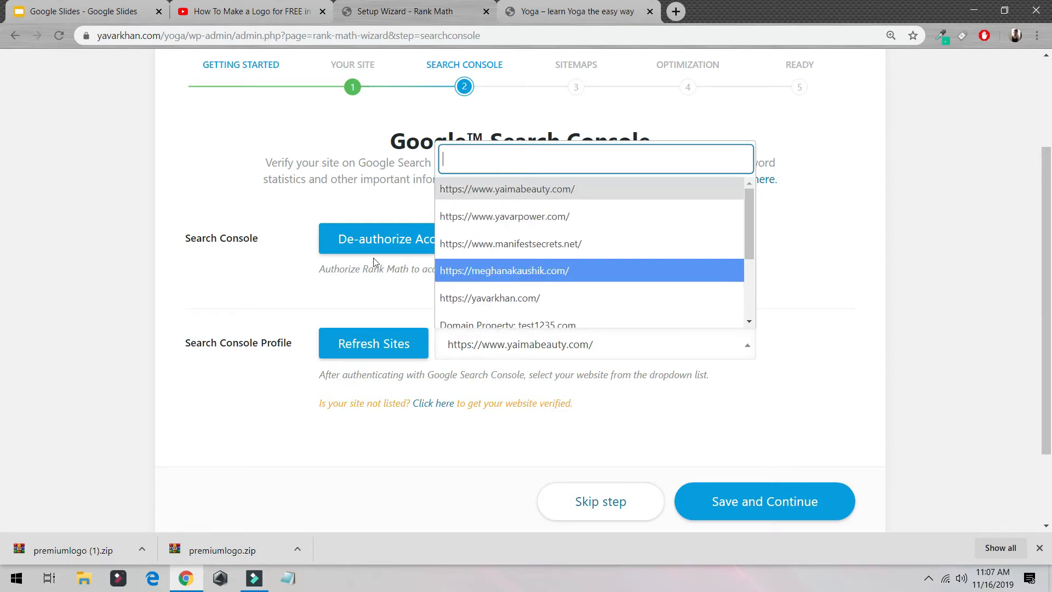
pyautogui.click(183, 257)
pyautogui.click(519, 342)
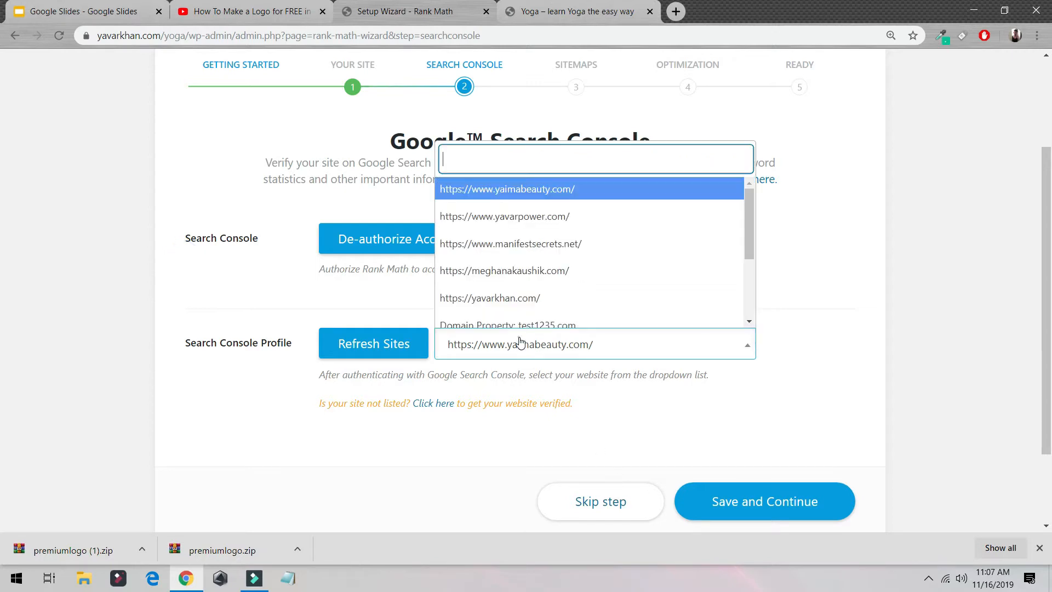
pyautogui.click(546, 296)
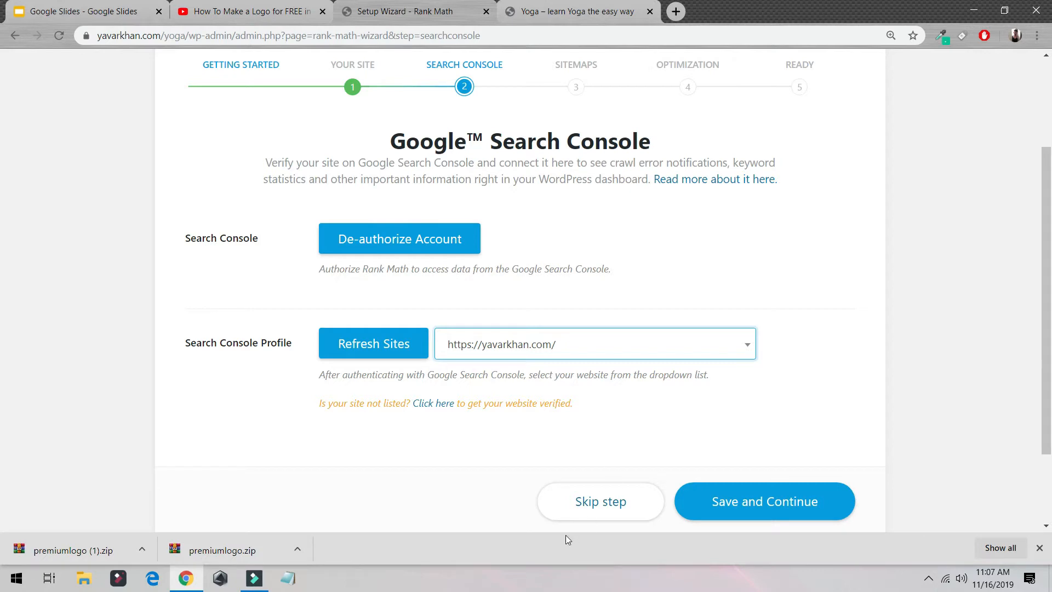
pyautogui.click(591, 503)
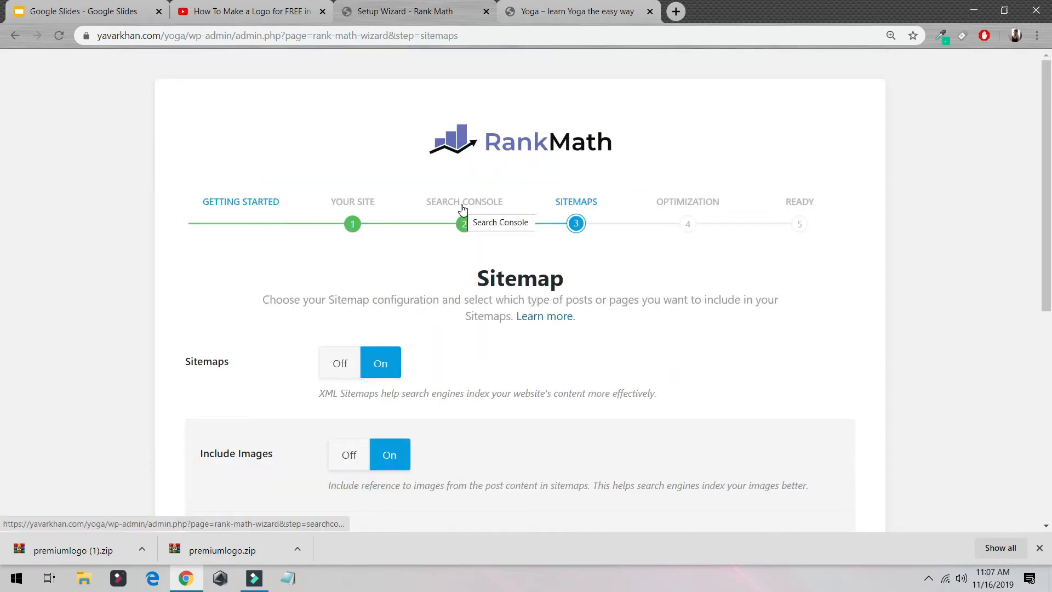
# Keep sitemaps on with images, posts, pages and categories included, and save the sitemap configuration
pyautogui.scroll(-3, 220, 230)
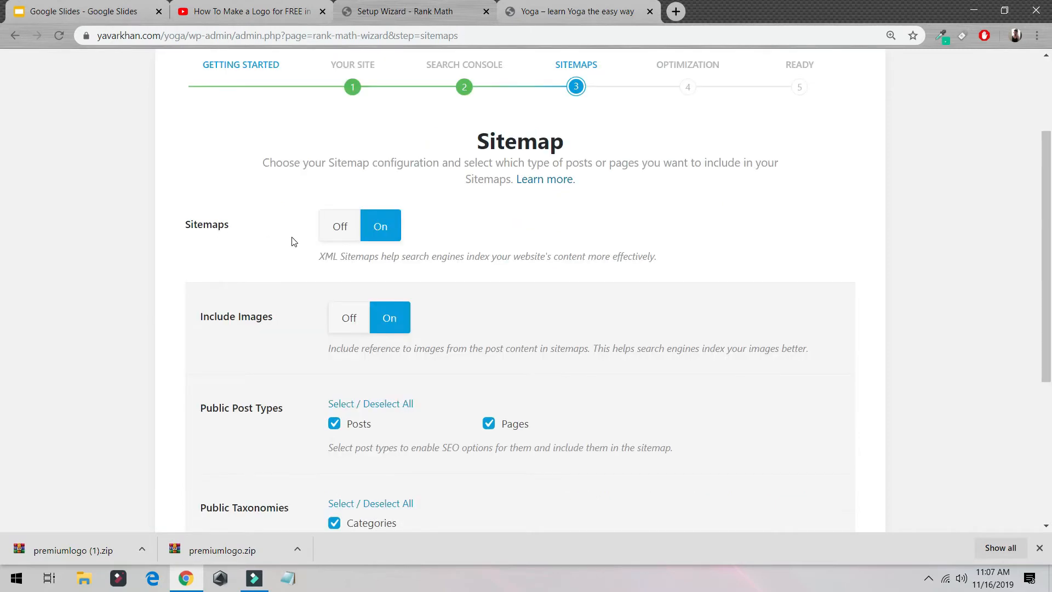
pyautogui.click(413, 230)
pyautogui.scroll(-3, 450, 261)
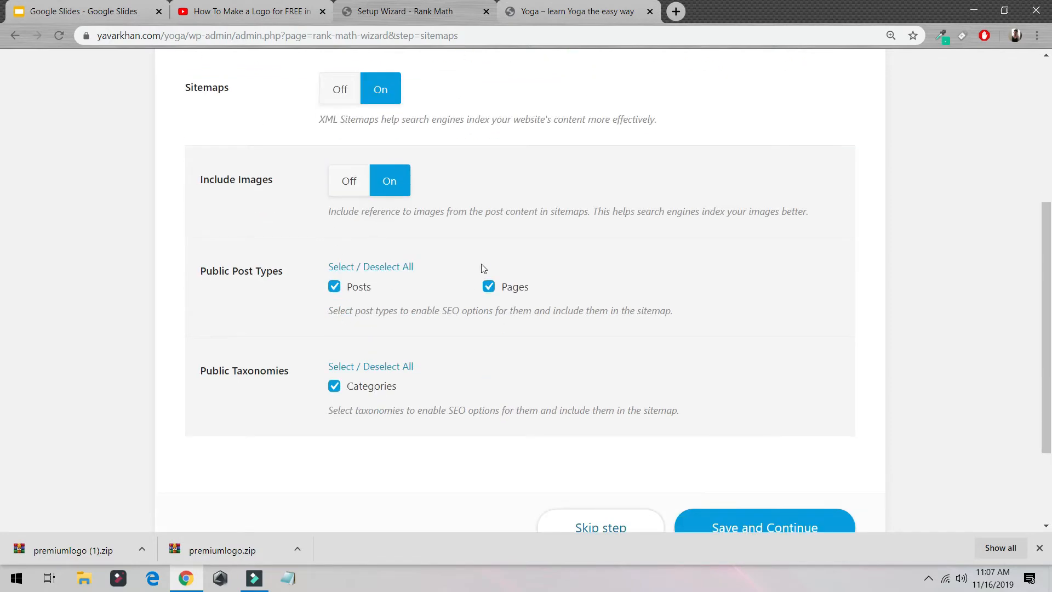
pyautogui.click(728, 523)
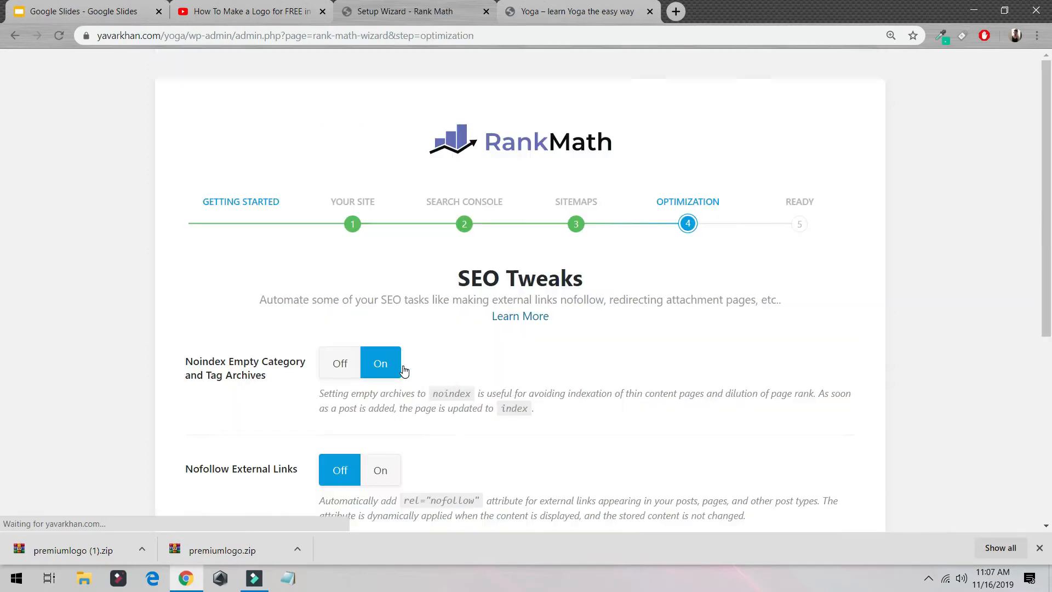
# Save the SEO Tweaks with noindex for empty archives on, nofollow external links off and new-tab external links on
pyautogui.scroll(-3, 335, 272)
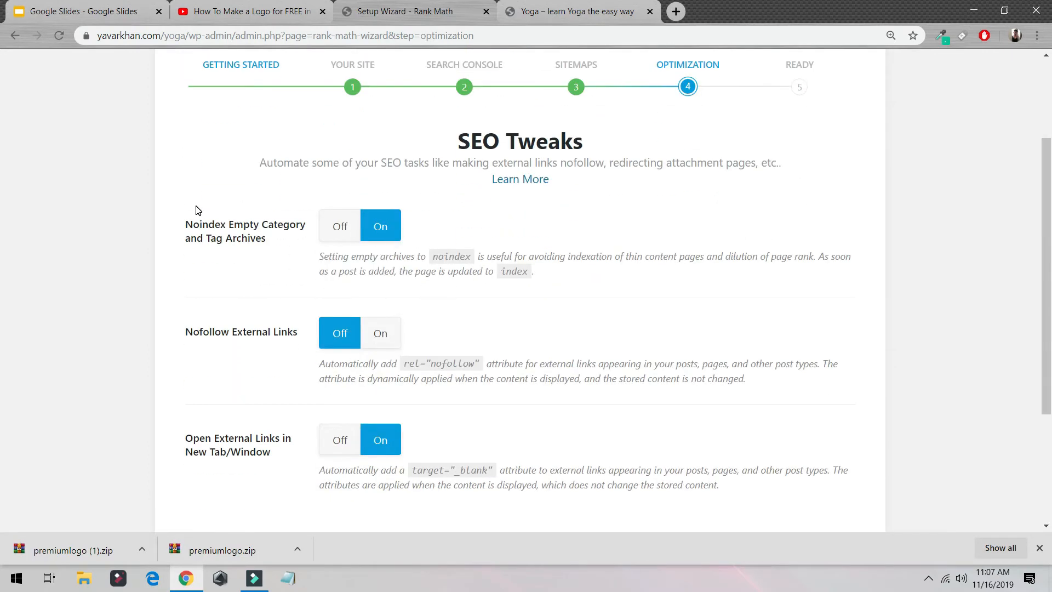
pyautogui.scroll(-3, 198, 210)
pyautogui.click(745, 408)
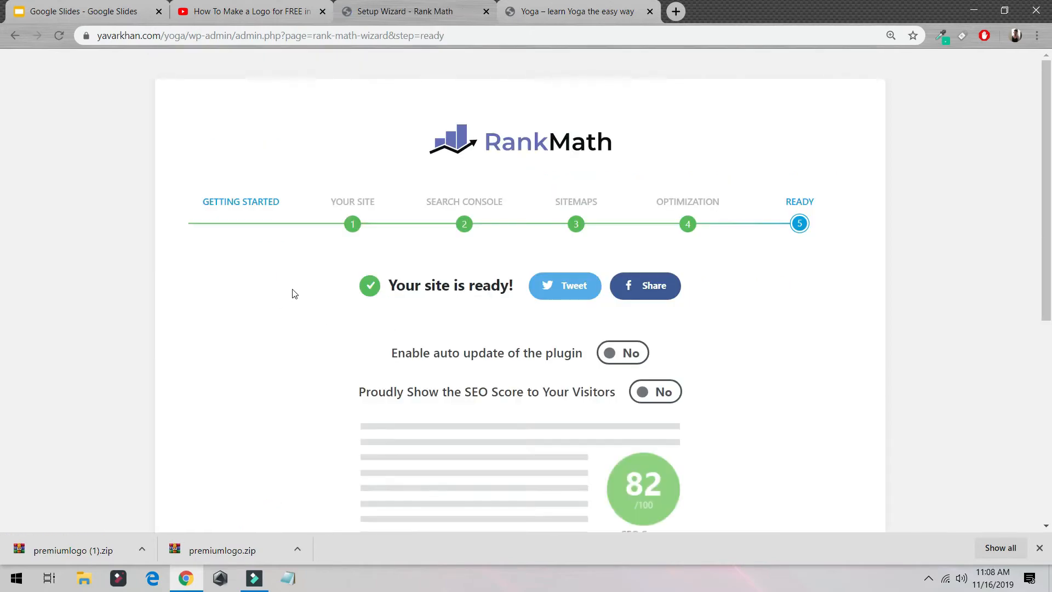
# Look over the wizard's ready page and proceed to setting up the advanced options
pyautogui.scroll(-3, 296, 296)
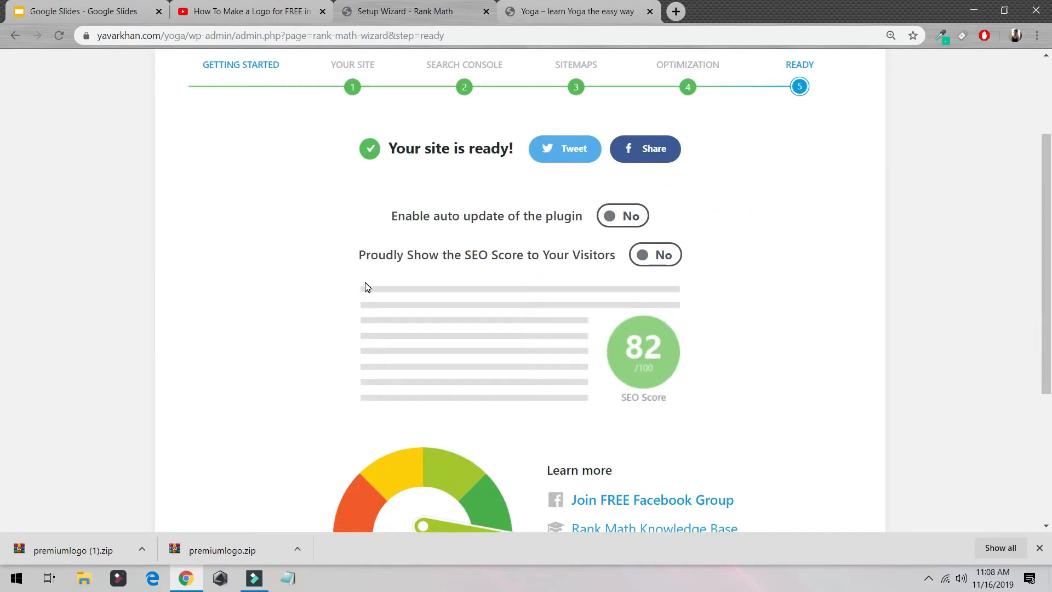
pyautogui.scroll(-4, 416, 182)
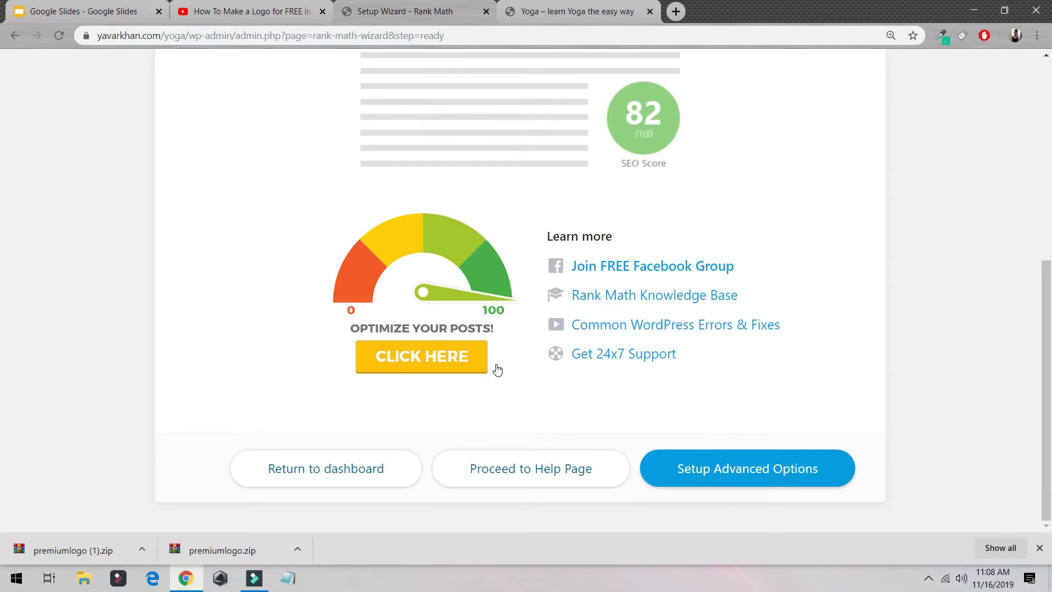
pyautogui.scroll(6, 492, 368)
pyautogui.scroll(-6, 238, 249)
pyautogui.click(736, 470)
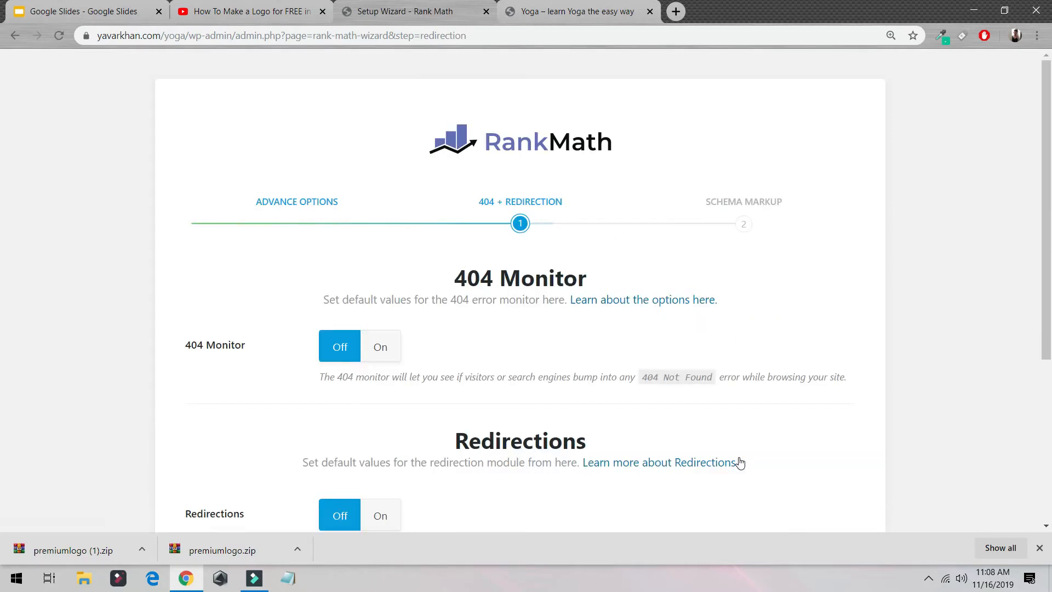
# Turn on the 404 Monitor and Redirections, and save to continue to the schema markup stage
pyautogui.scroll(-2, 340, 257)
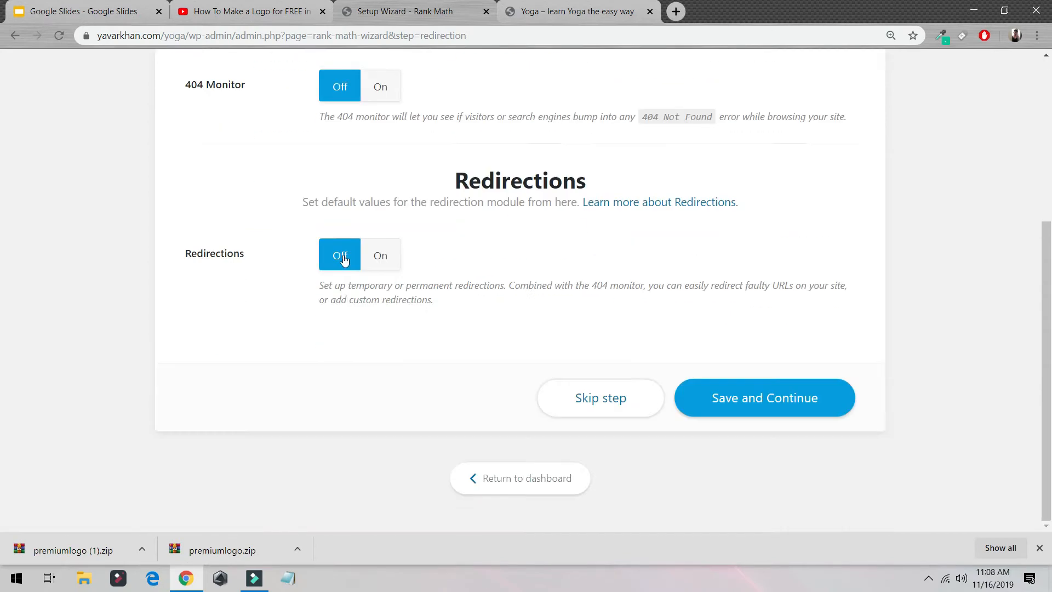
pyautogui.click(375, 229)
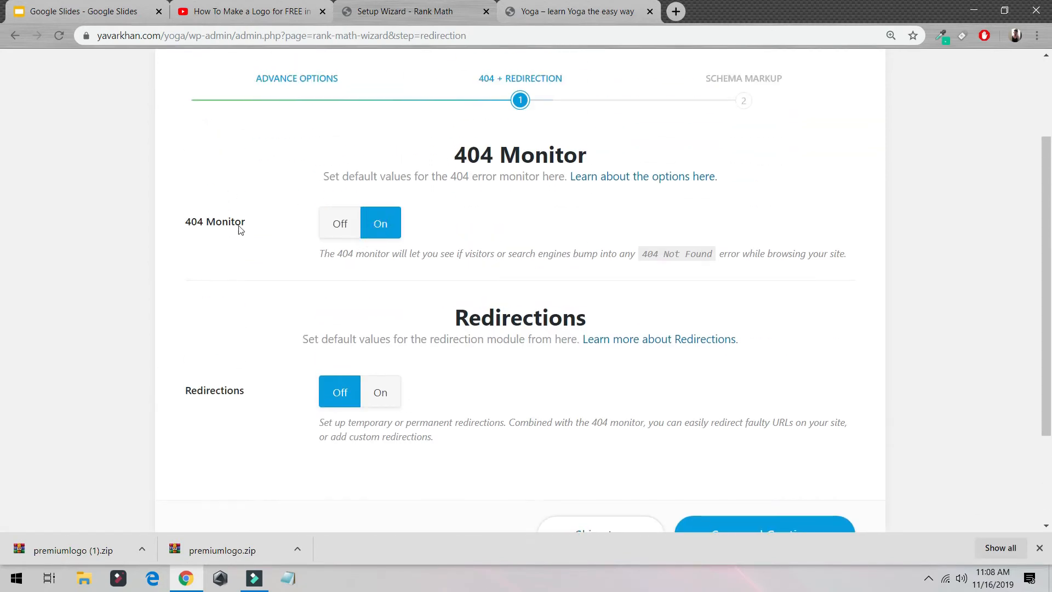
pyautogui.click(377, 390)
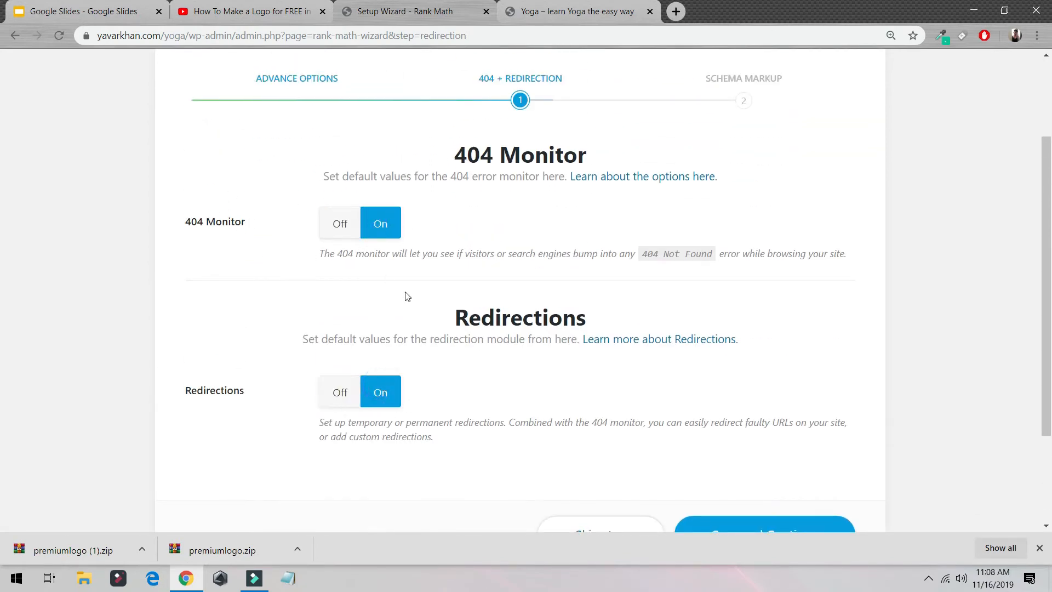
pyautogui.moveTo(228, 143); pyautogui.dragTo(741, 413)
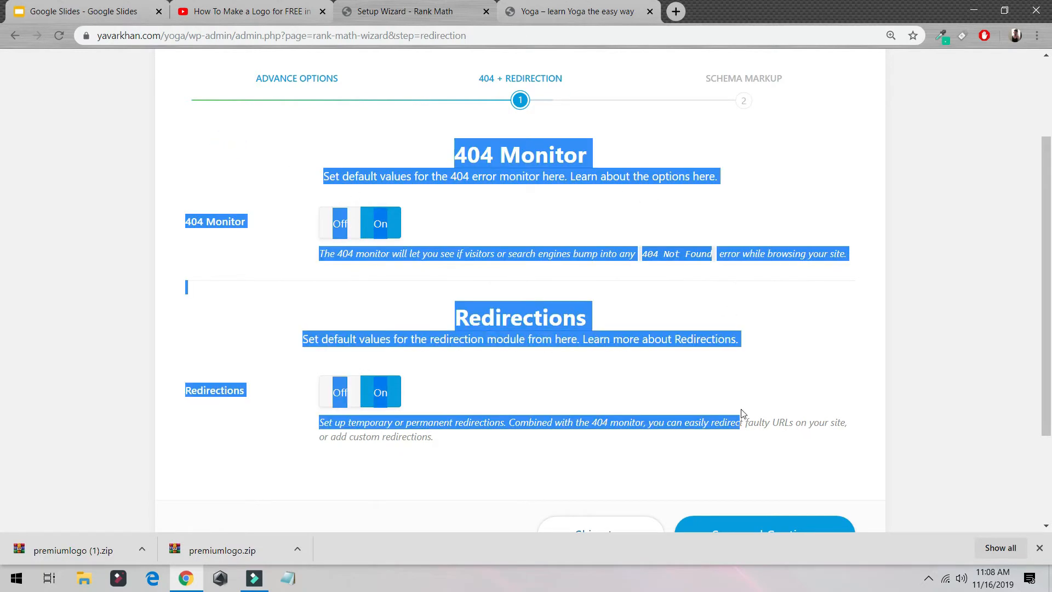
pyautogui.click(680, 352)
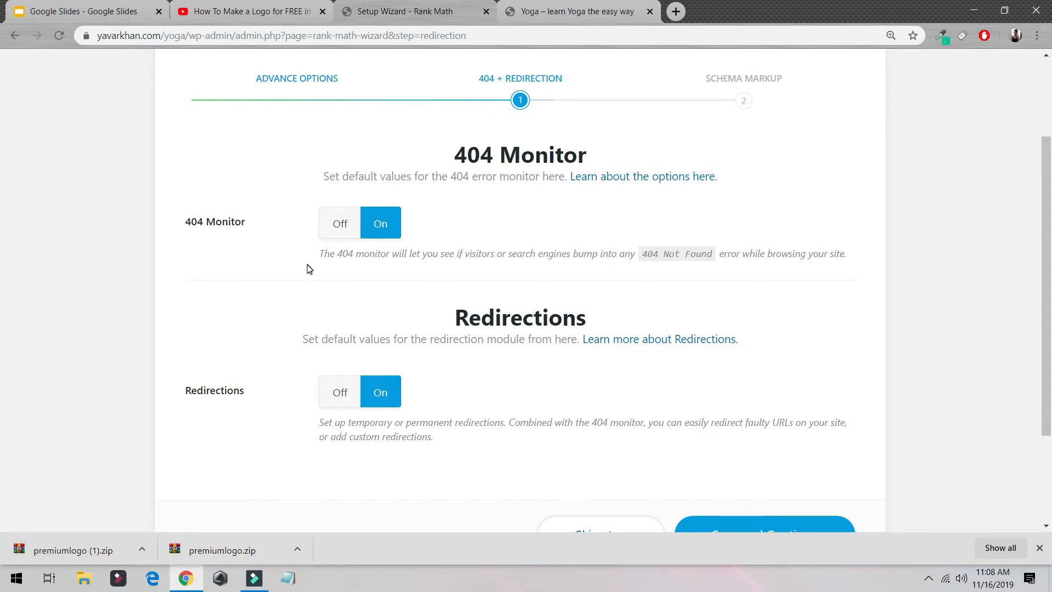
pyautogui.moveTo(479, 158); pyautogui.dragTo(455, 154)
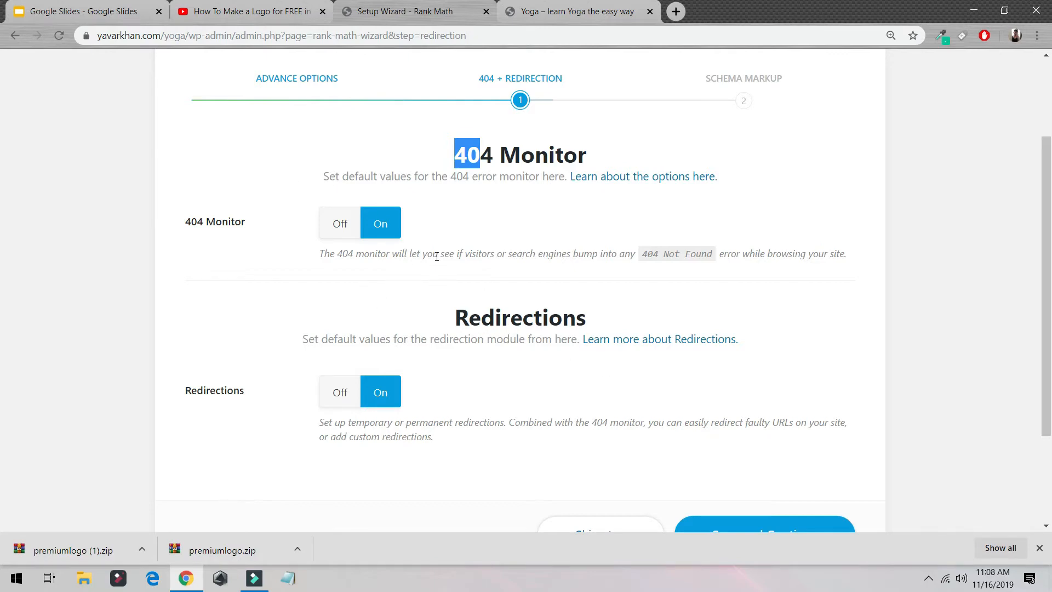
pyautogui.scroll(2, 436, 255)
pyautogui.scroll(-2, 435, 254)
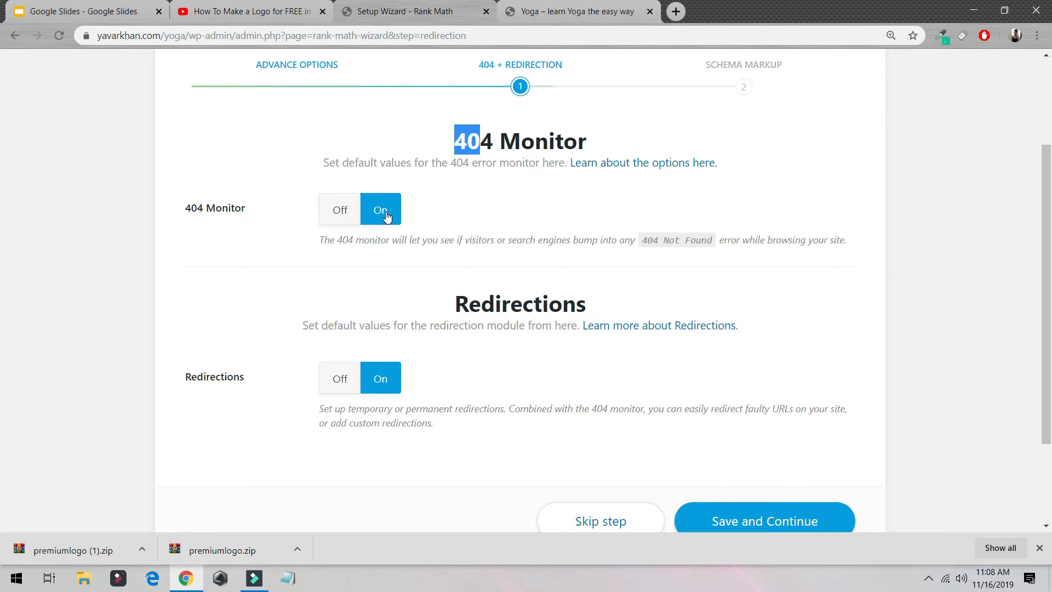
pyautogui.click(789, 530)
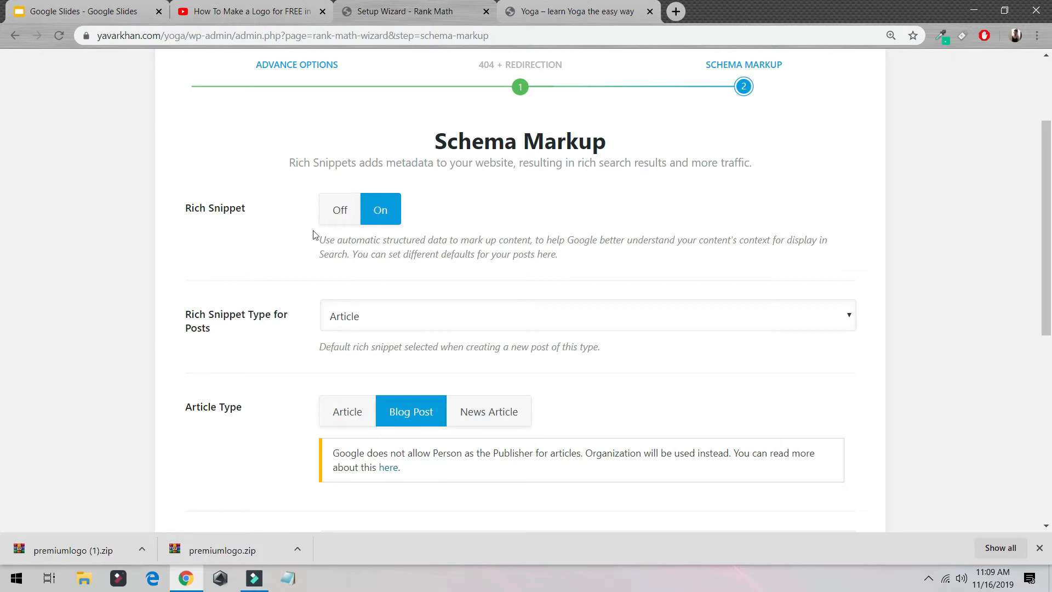
# Turn off Rich Snippet in the schema markup options and save to finish the advanced setup
pyautogui.scroll(-5, 211, 215)
pyautogui.scroll(5, 250, 221)
pyautogui.click(327, 210)
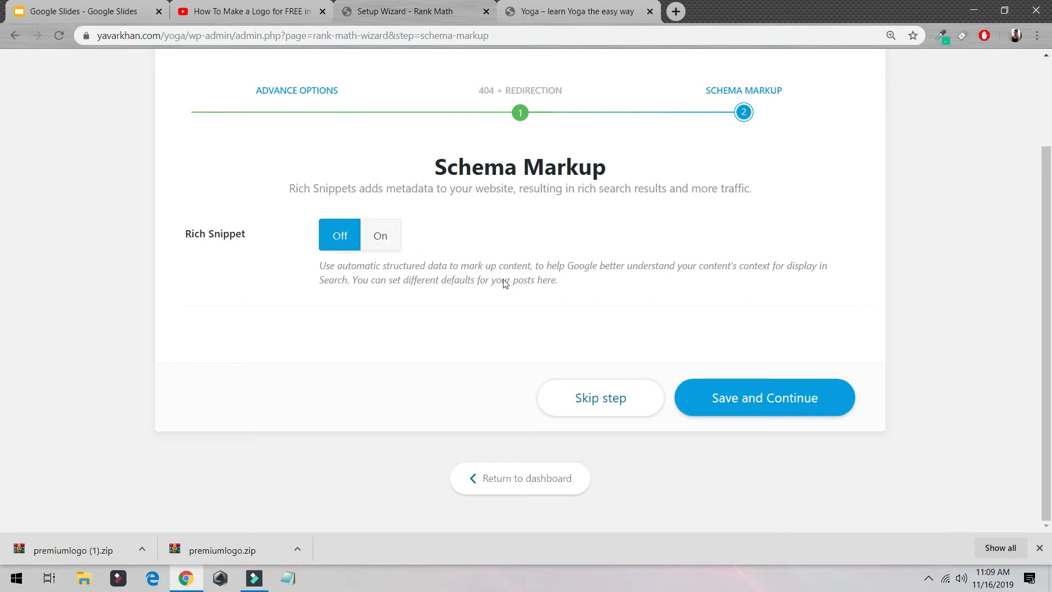
pyautogui.click(810, 406)
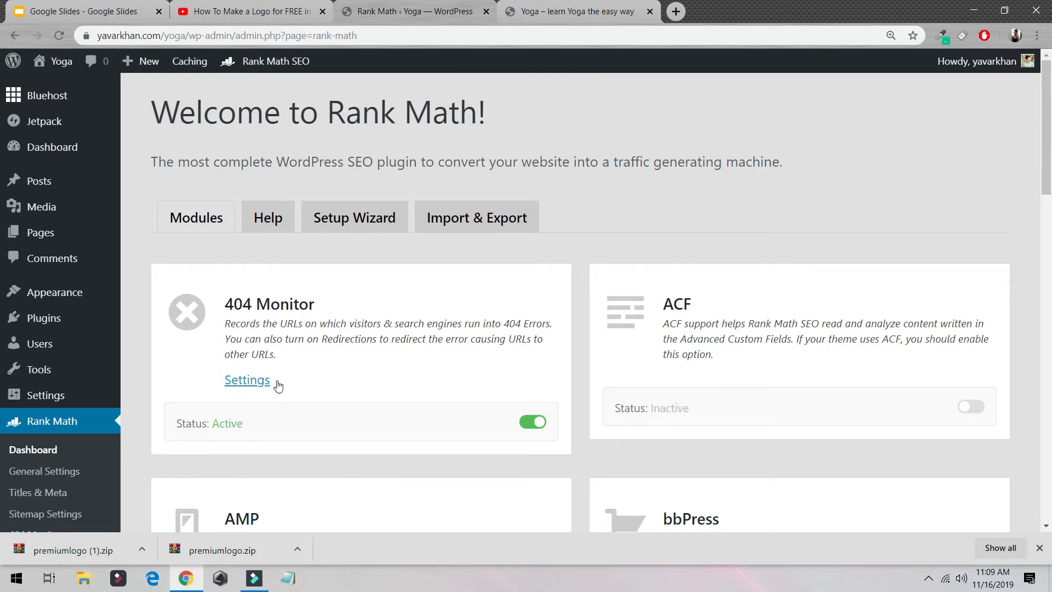
# Open the 404 Monitor module's settings in a separate tab, review its options and return to the Rank Math dashboard
pyautogui.middleClick(250, 385)
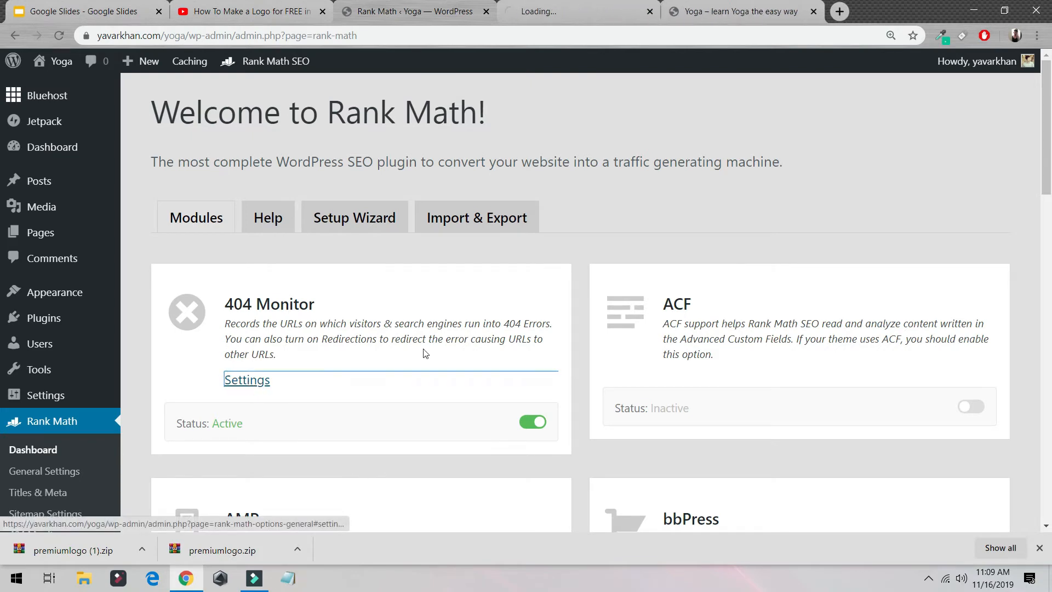
pyautogui.click(587, 12)
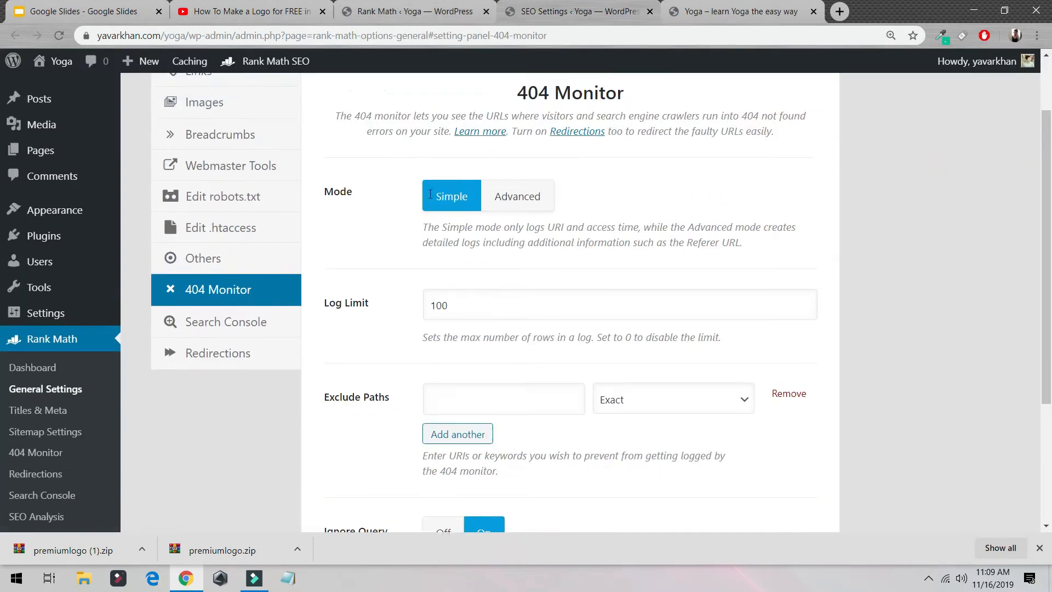
pyautogui.scroll(-5, 526, 248)
pyautogui.scroll(5, 383, 219)
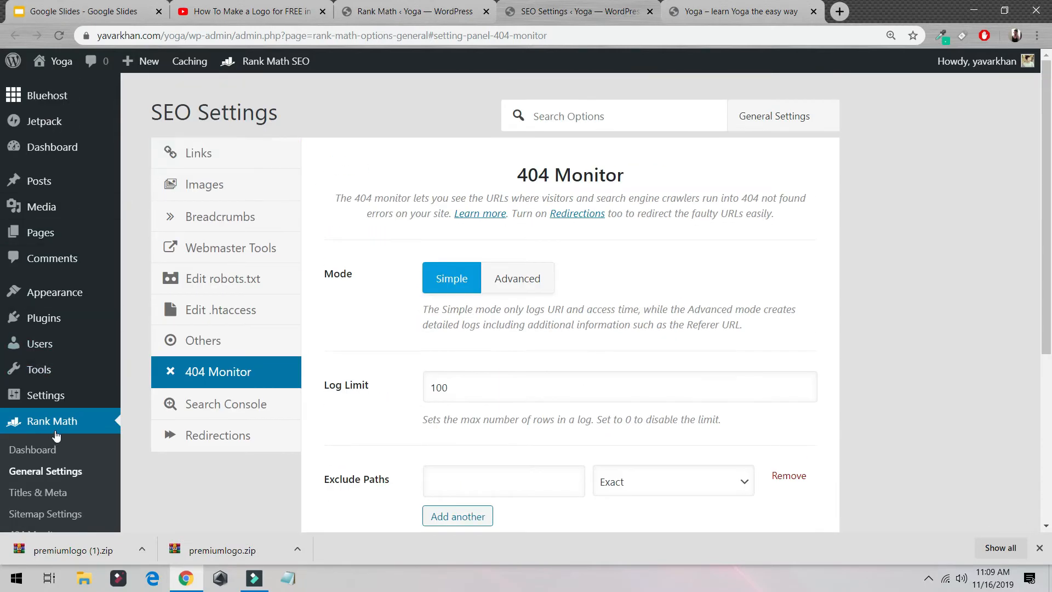
pyautogui.scroll(-3, 33, 383)
pyautogui.click(50, 319)
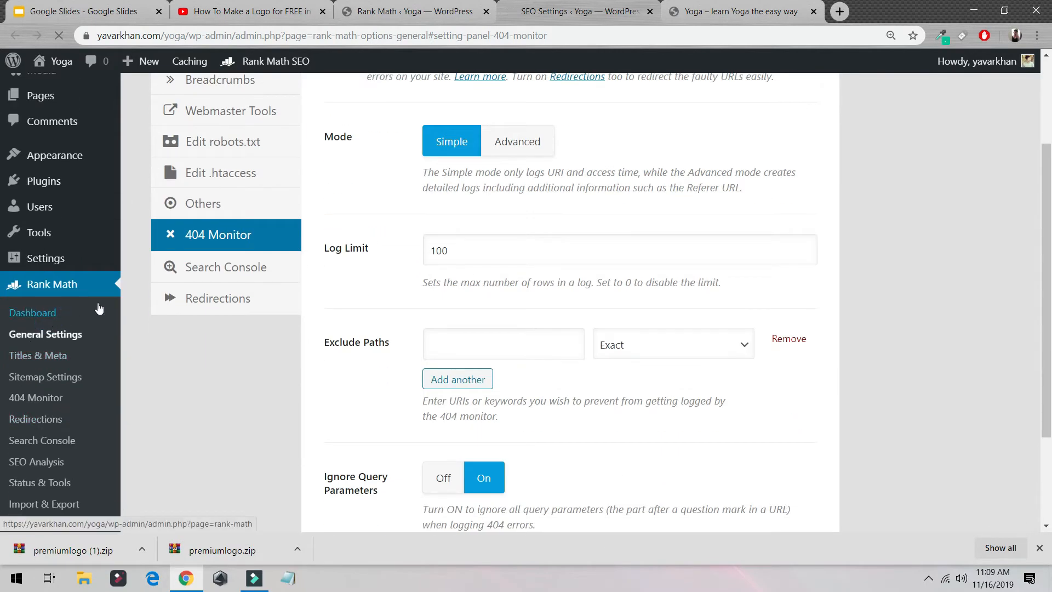
# Look over the modules on the Rank Math dashboard
pyautogui.click(551, 339)
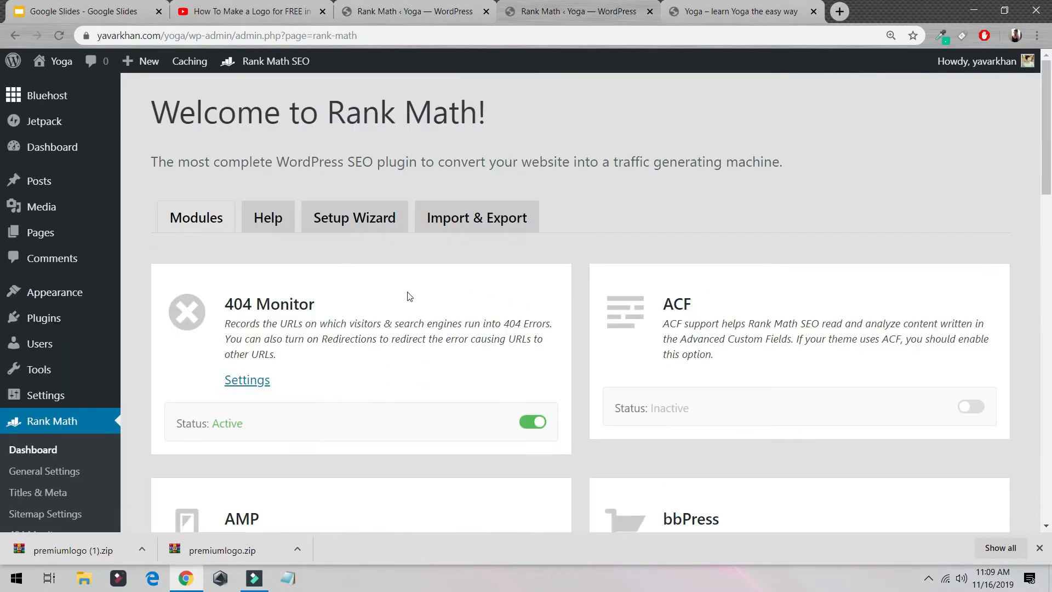
pyautogui.scroll(-15, 586, 351)
pyautogui.scroll(15, 504, 328)
pyautogui.scroll(-2, 115, 315)
# Open Rank Math's General Settings and review the Links options, highlighting the category part of the Strip Category Base example URL
pyautogui.click(65, 336)
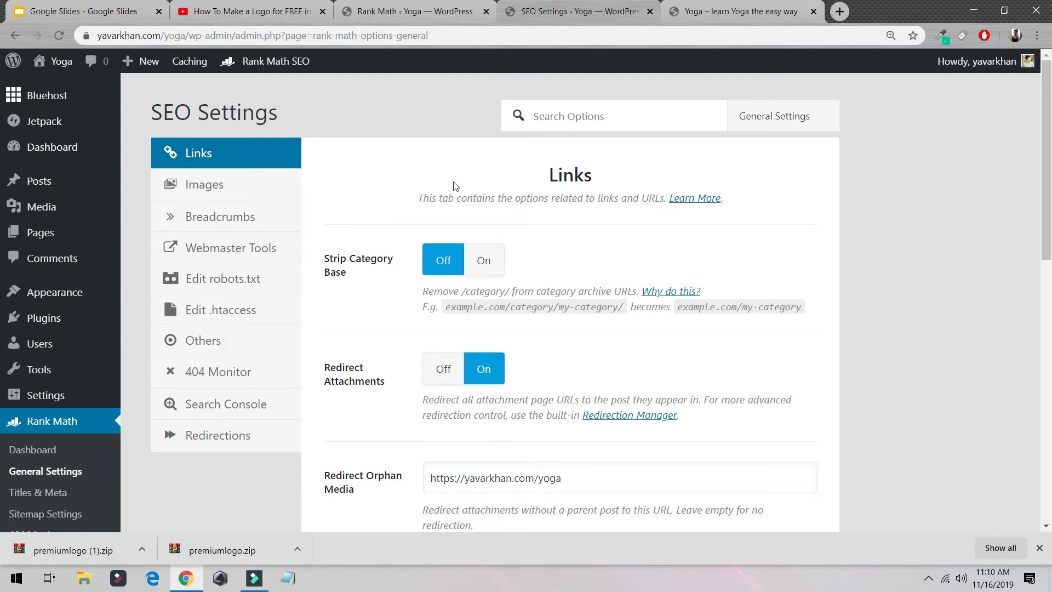
pyautogui.scroll(-2, 460, 187)
pyautogui.scroll(2, 474, 186)
pyautogui.moveTo(554, 307); pyautogui.dragTo(619, 307)
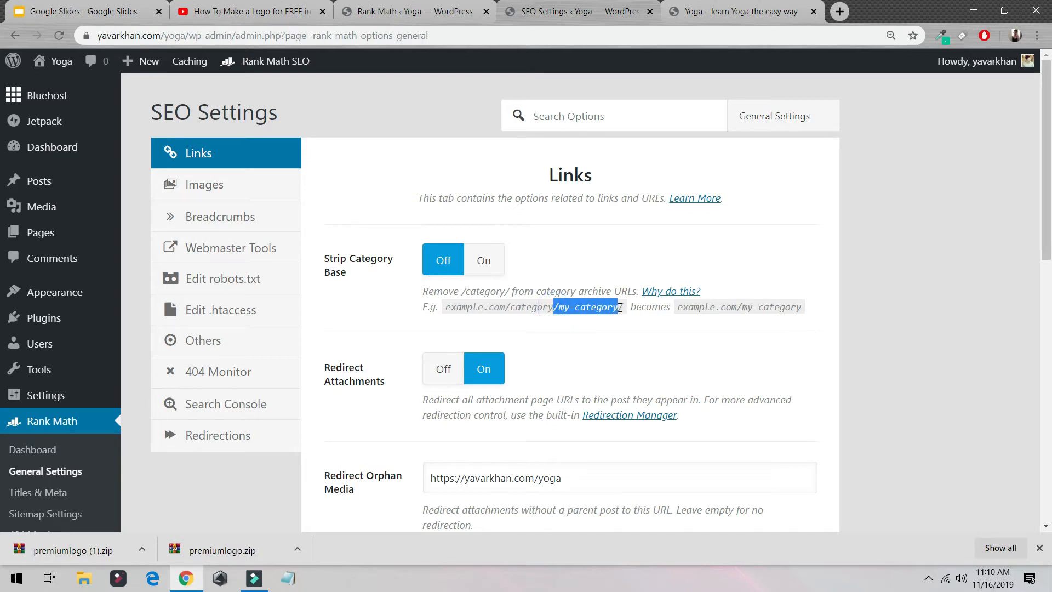
# Open the Yoga site's home page in a separate tab, look at the Yoga for Beginners post and return to the SEO settings
pyautogui.moveTo(55, 61)
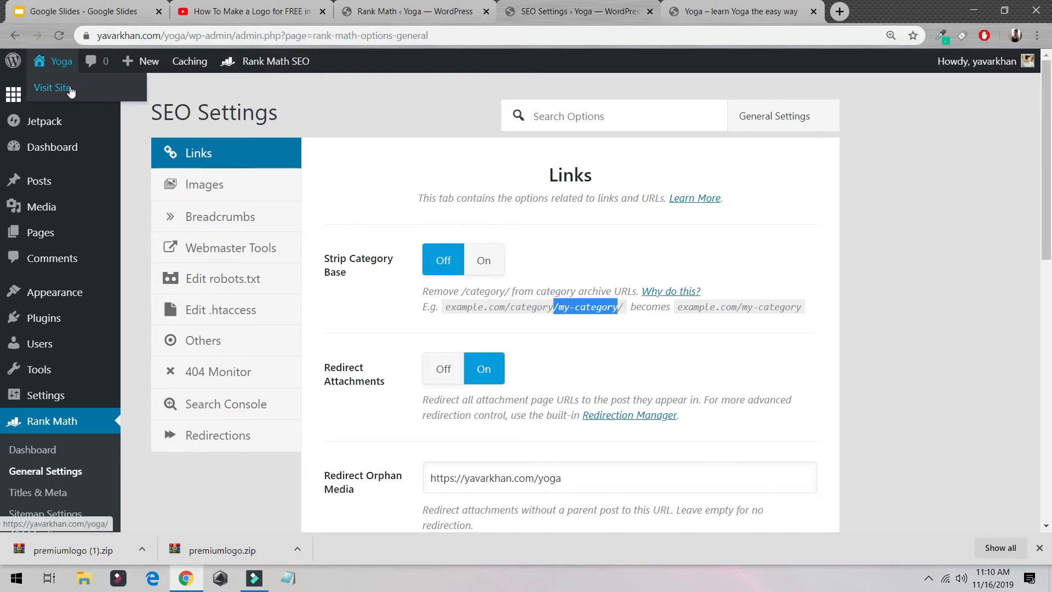
pyautogui.middleClick(68, 89)
pyautogui.click(657, 13)
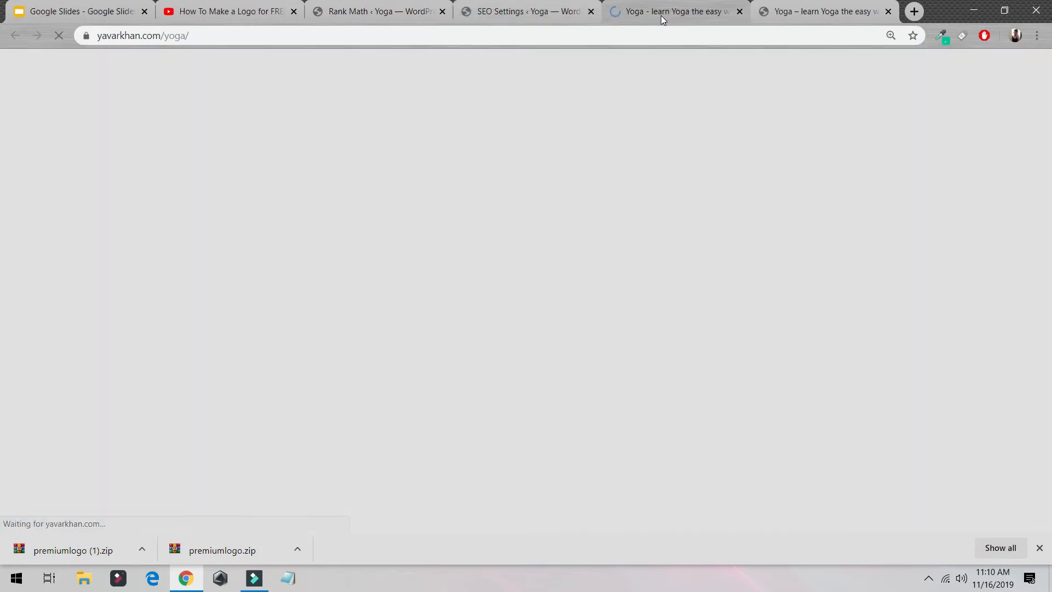
pyautogui.scroll(-6, 206, 328)
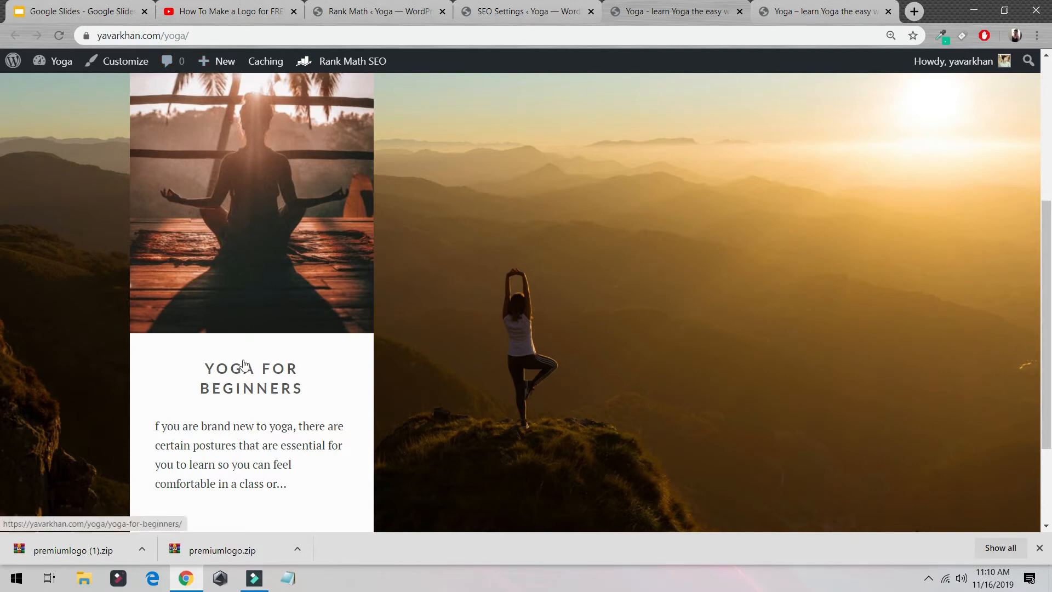
pyautogui.click(523, 12)
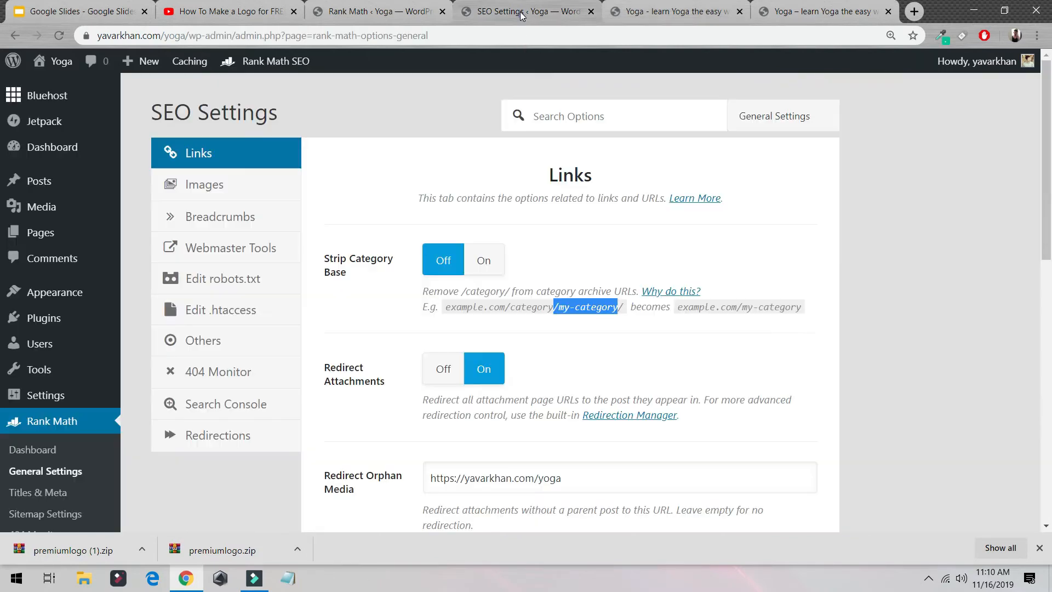
# Review the remaining Links options, from attachment redirects to nofollow and opening external links in a new tab
pyautogui.scroll(-3, 476, 284)
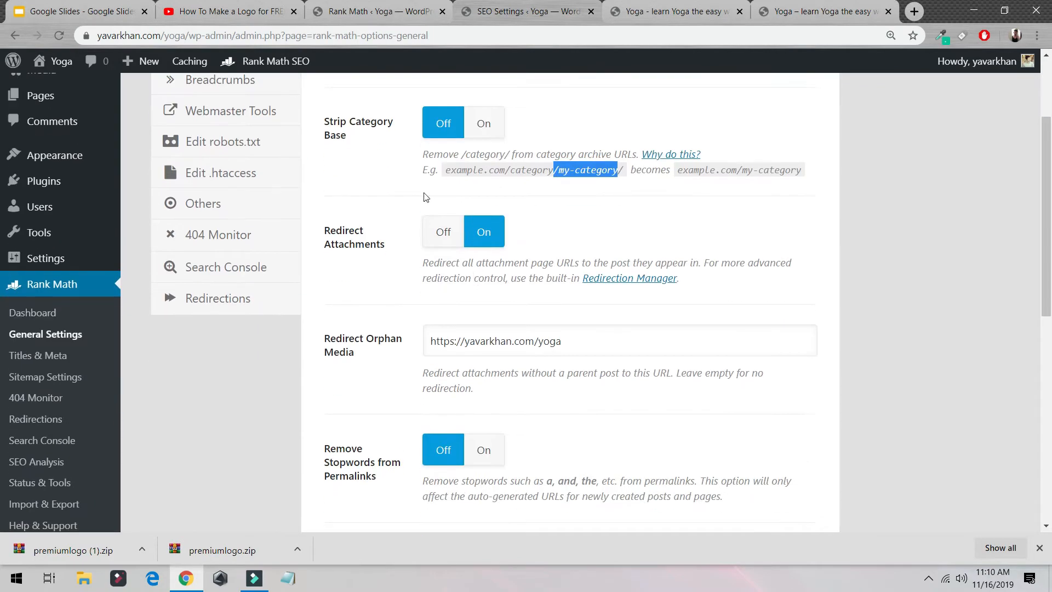
pyautogui.scroll(-3, 487, 192)
pyautogui.scroll(-5, 548, 219)
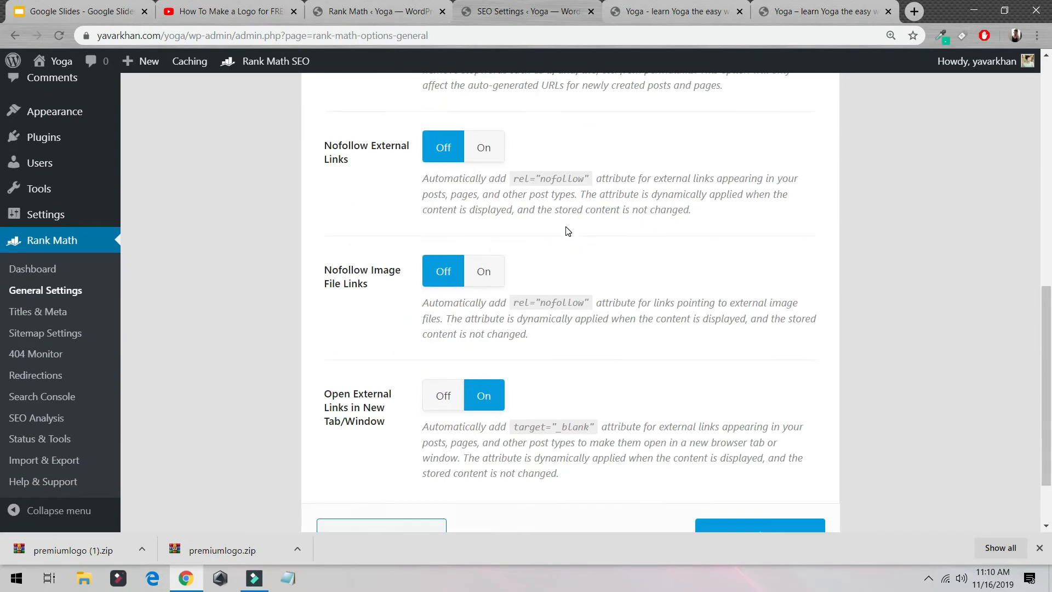
pyautogui.scroll(15, 235, 189)
# Open the Images settings and examine the options for adding missing ALT and TITLE attributes
pyautogui.click(229, 189)
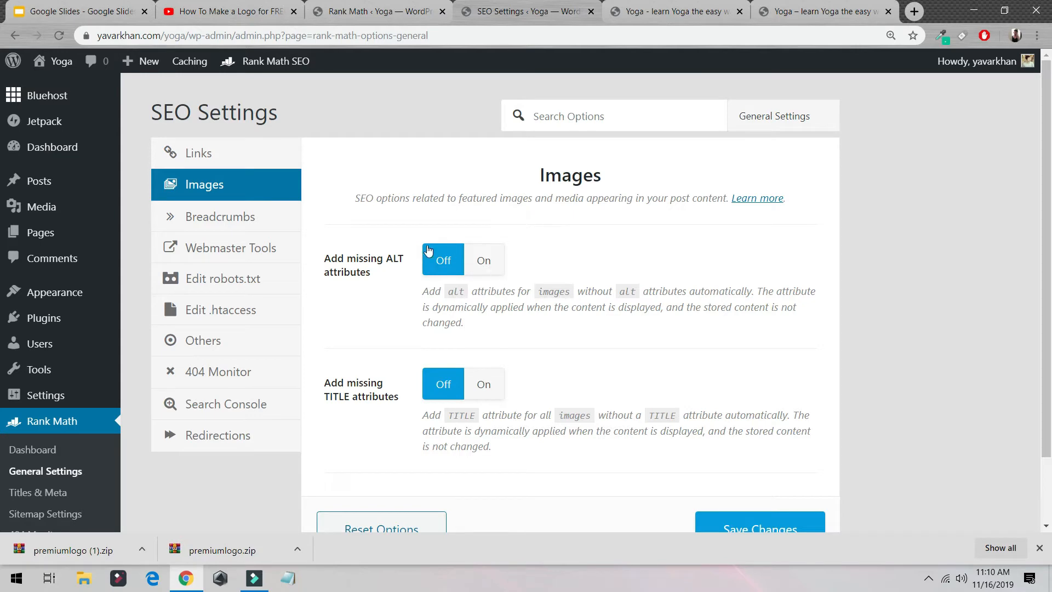
pyautogui.scroll(-4, 438, 263)
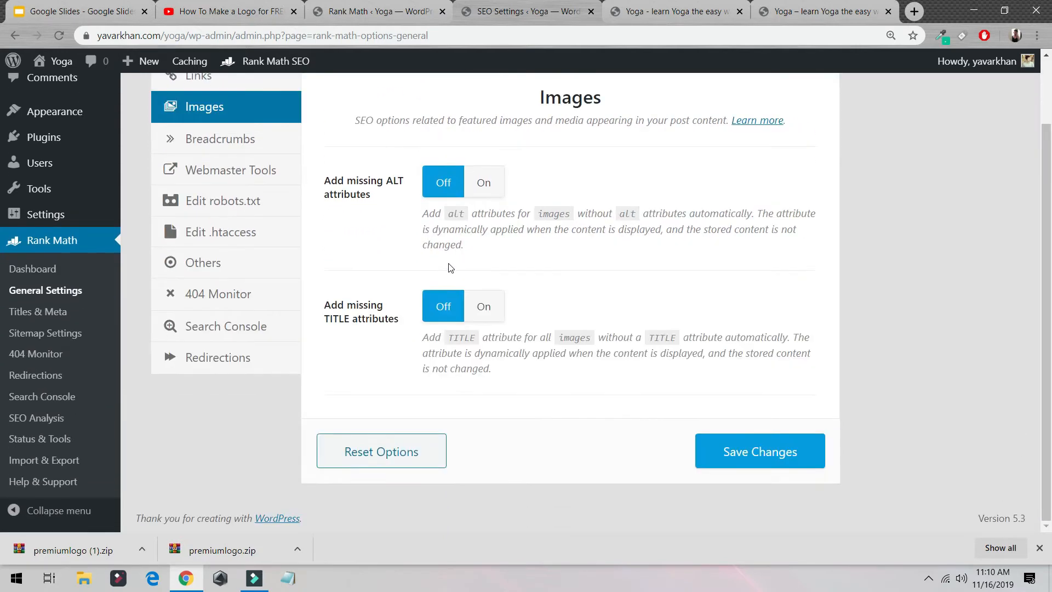
pyautogui.scroll(4, 455, 264)
# Open the Yoga for Beginners post from the site's home page and bring it up for editing
pyautogui.click(666, 11)
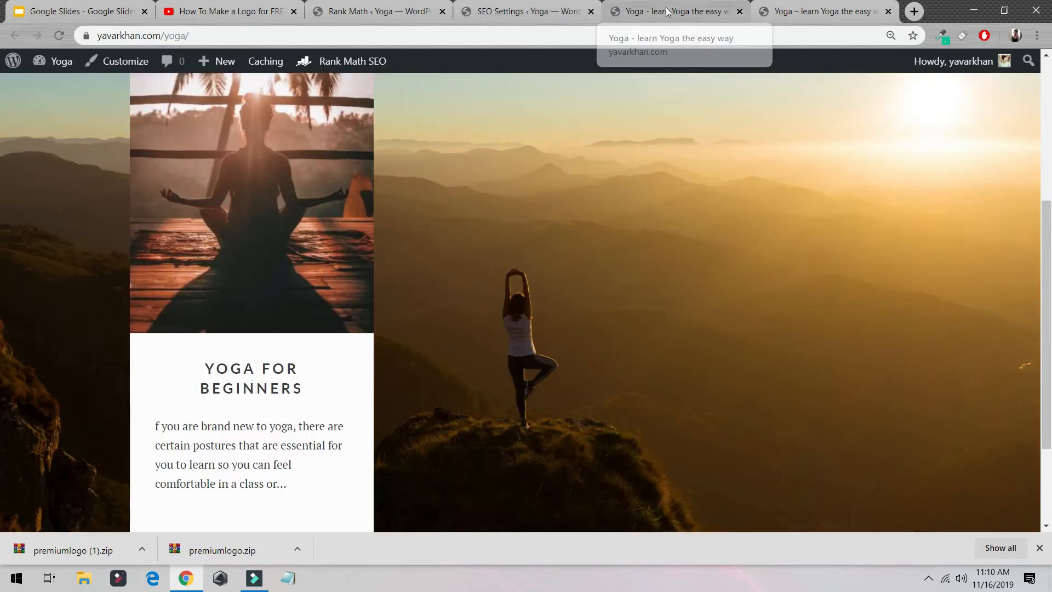
pyautogui.click(242, 368)
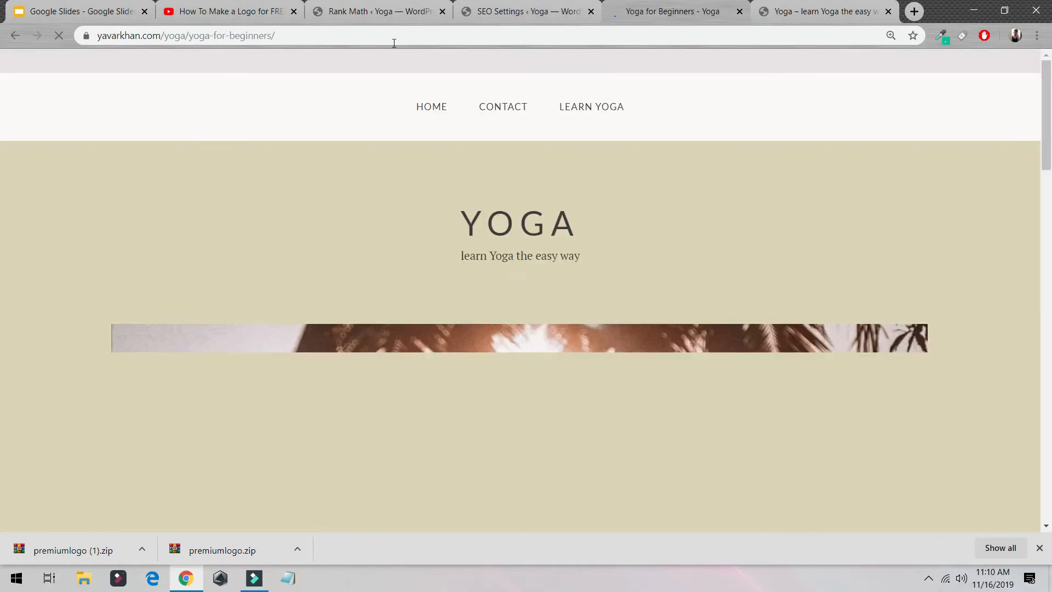
pyautogui.scroll(-6, 386, 121)
pyautogui.scroll(4, 395, 126)
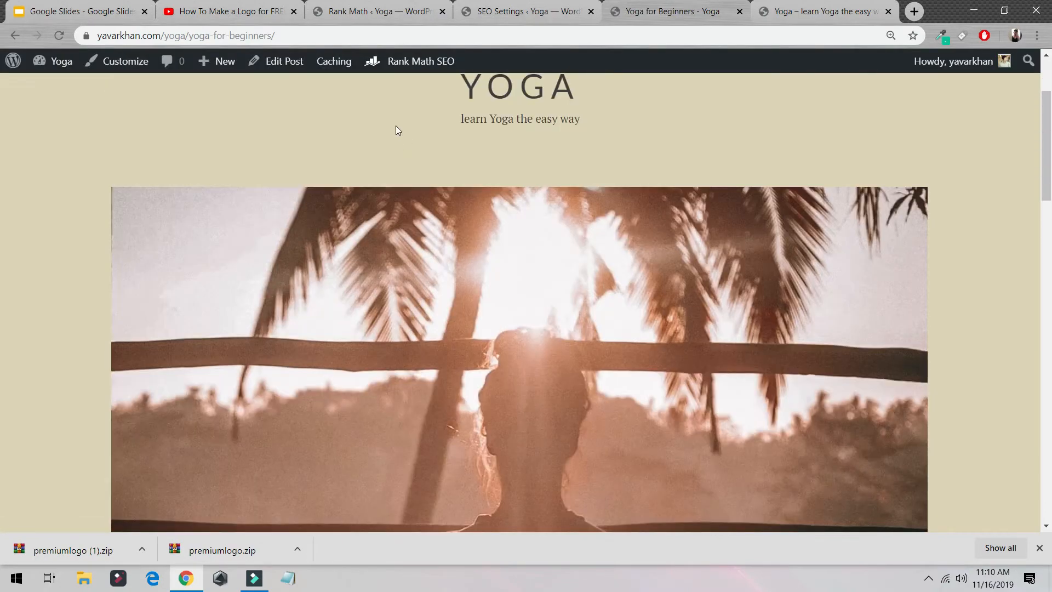
pyautogui.click(295, 63)
# Open the post's featured image details and compare the alt text and title fields with Rank Math's Images options
pyautogui.scroll(-4, 548, 236)
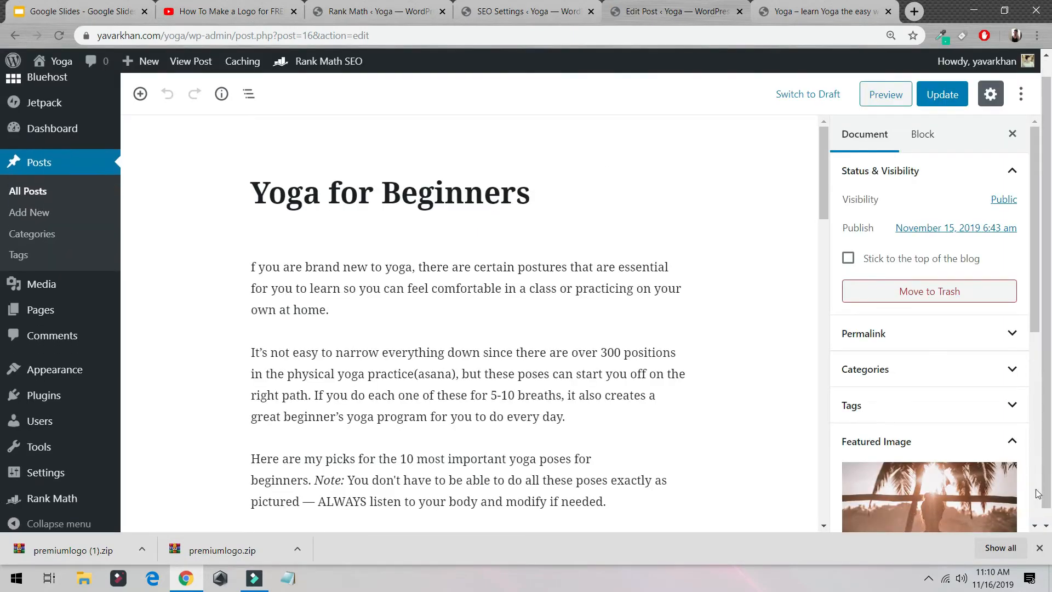
pyautogui.click(928, 493)
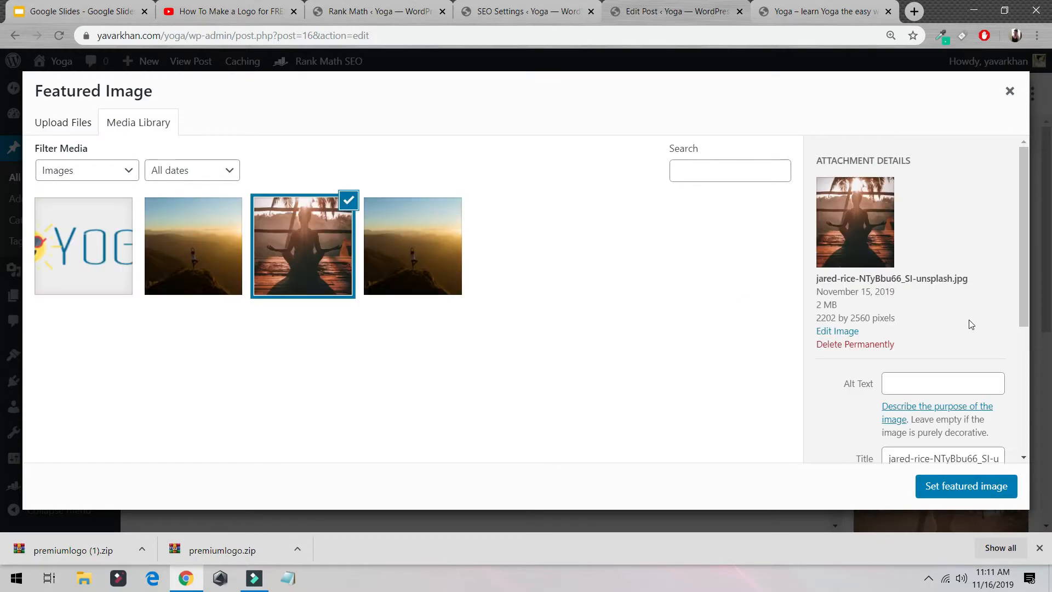
pyautogui.scroll(-3, 854, 355)
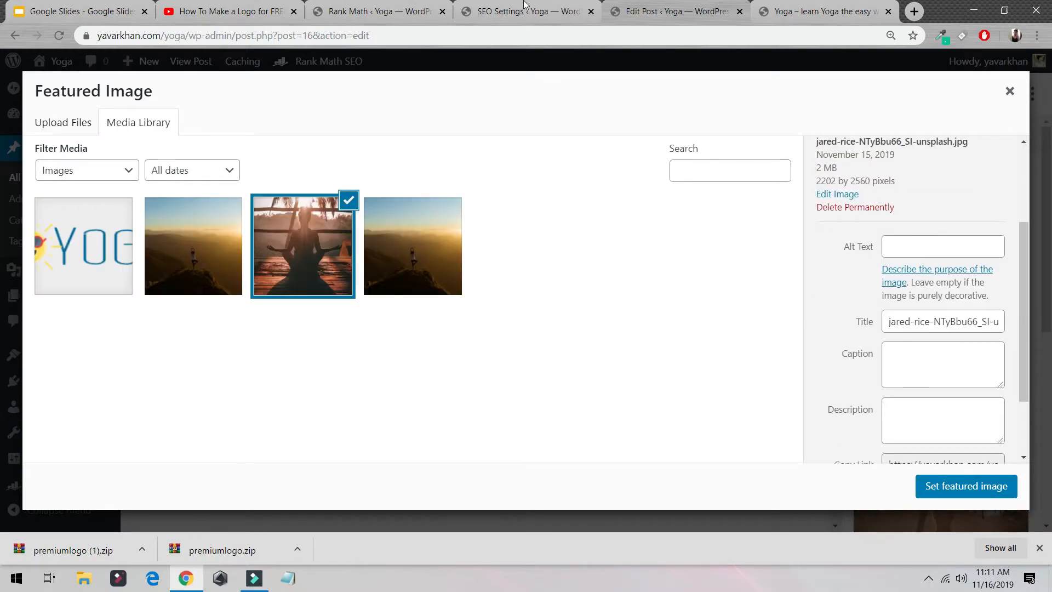
pyautogui.click(489, 9)
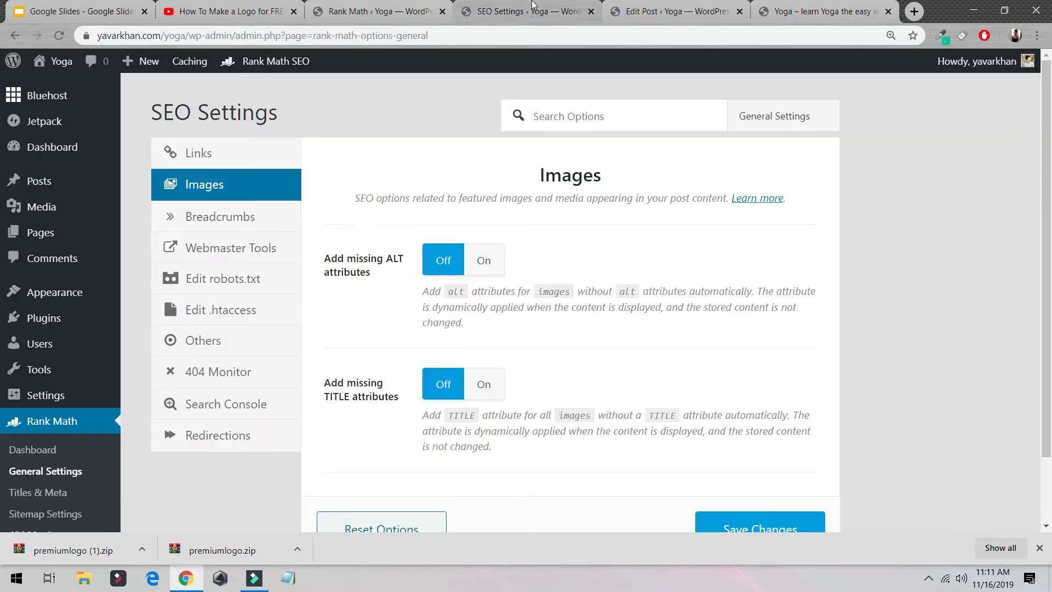
pyautogui.click(637, 6)
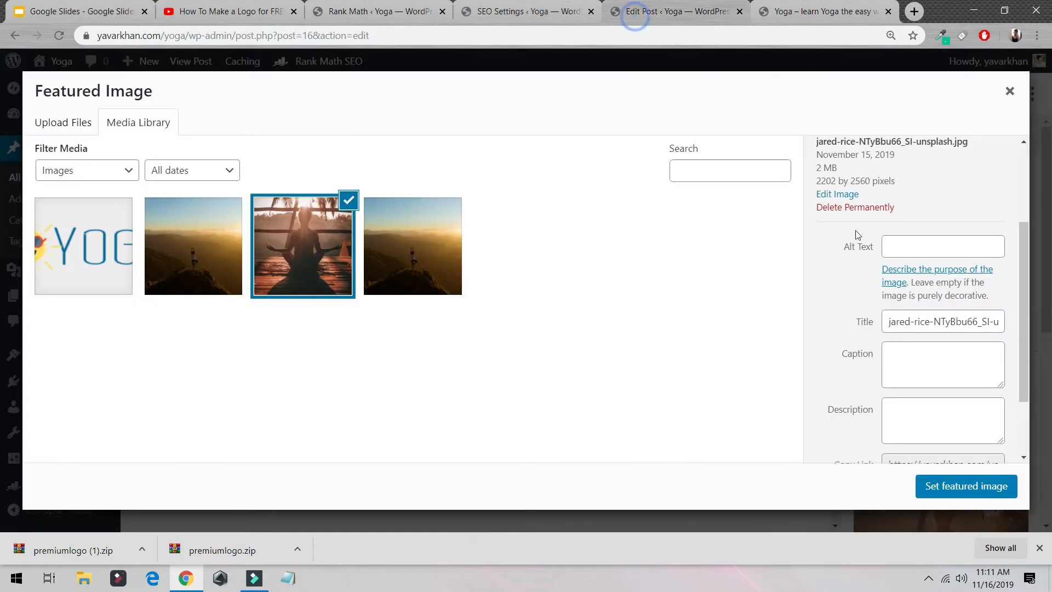
# Set the featured image's alt text and title to "yoga-pose", and update the post with that image
pyautogui.click(912, 247)
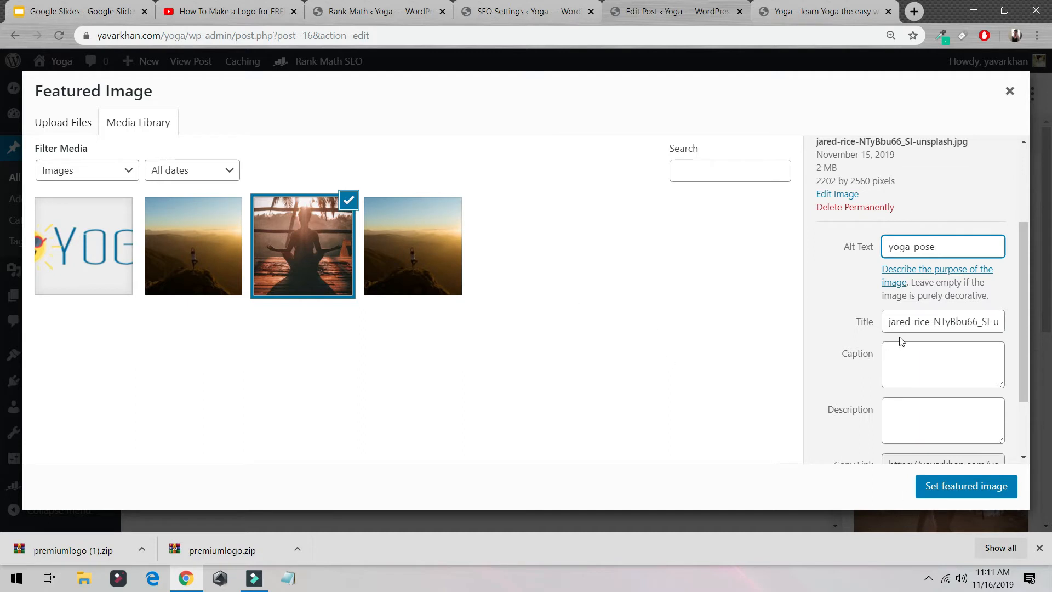
pyautogui.click(911, 324)
pyautogui.click(965, 245)
pyautogui.hotkey('ctrl', 'a')
pyautogui.hotkey('ctrl', 'c')
pyautogui.click(932, 319)
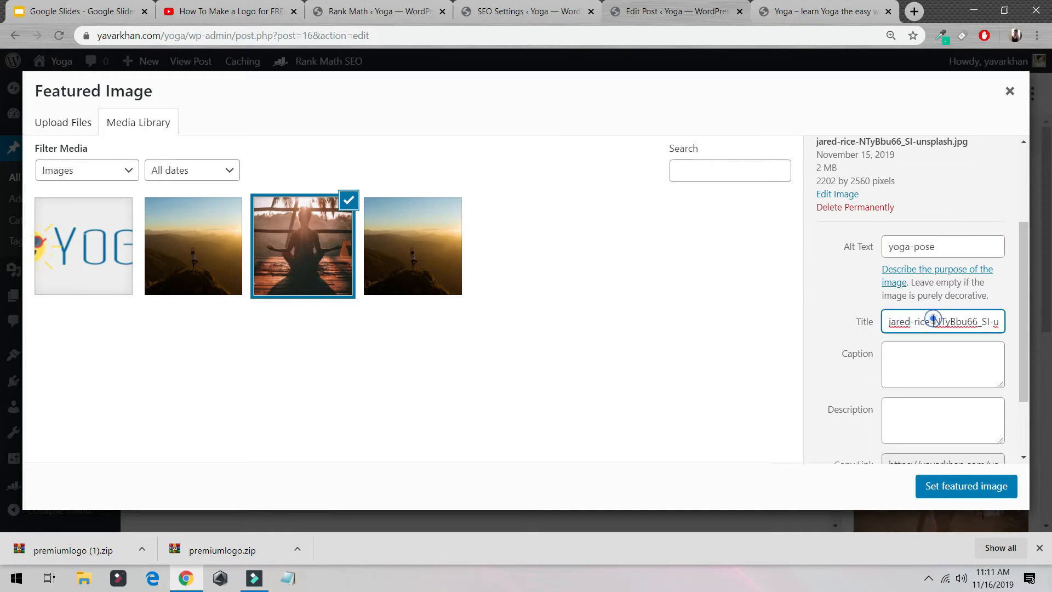
pyautogui.hotkey('ctrl', 'a')
pyautogui.hotkey('ctrl', 'v')
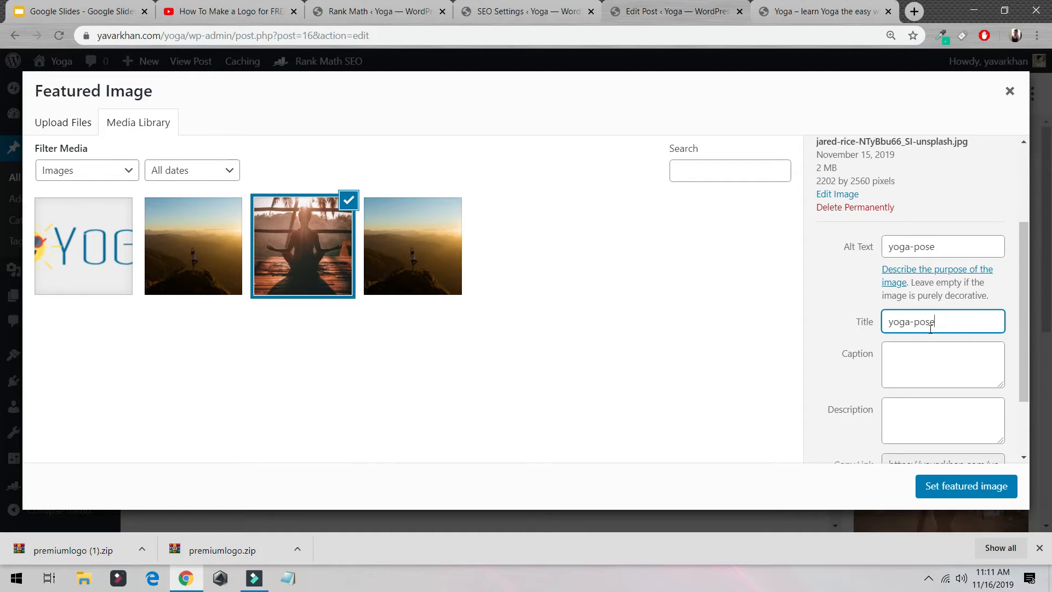
pyautogui.click(968, 482)
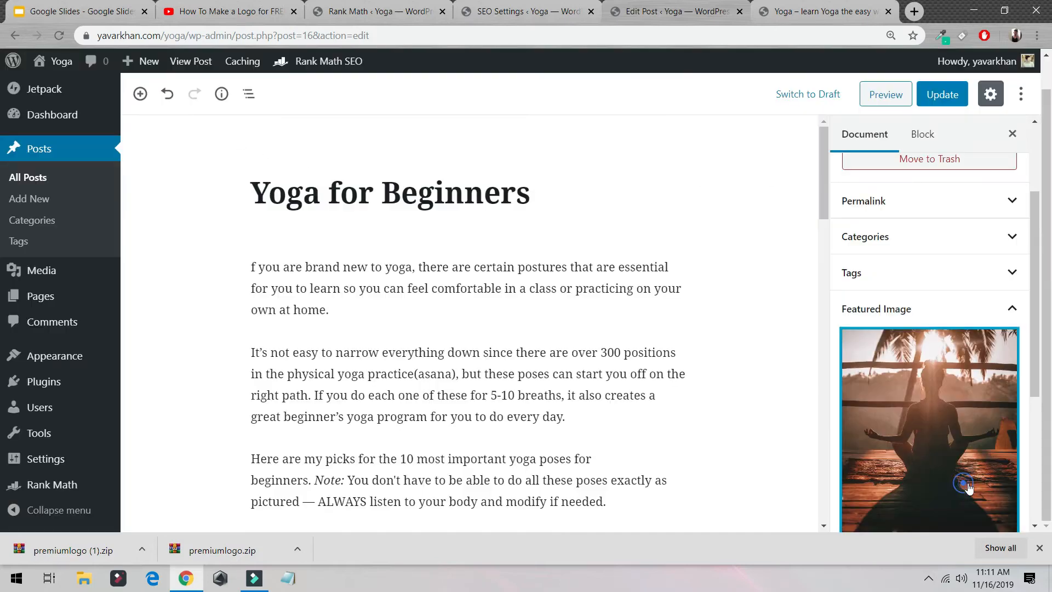
pyautogui.click(943, 103)
# Return to the SEO settings and view the Breadcrumbs options
pyautogui.click(510, 6)
pyautogui.click(245, 225)
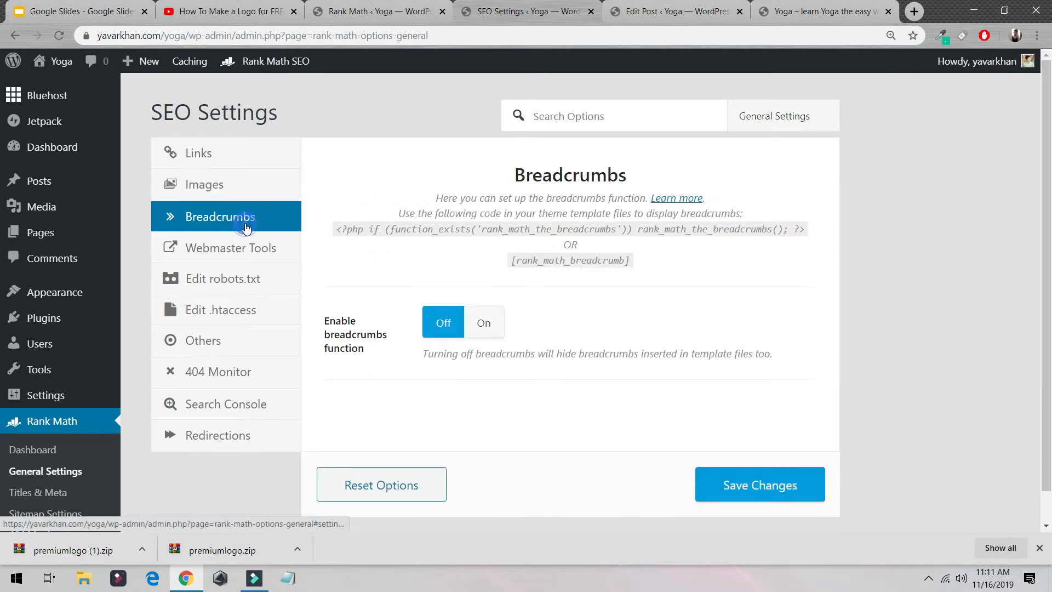
# Go to the Webmaster Tools settings and open Google's Search Console Verification Page in a separate tab
pyautogui.click(233, 249)
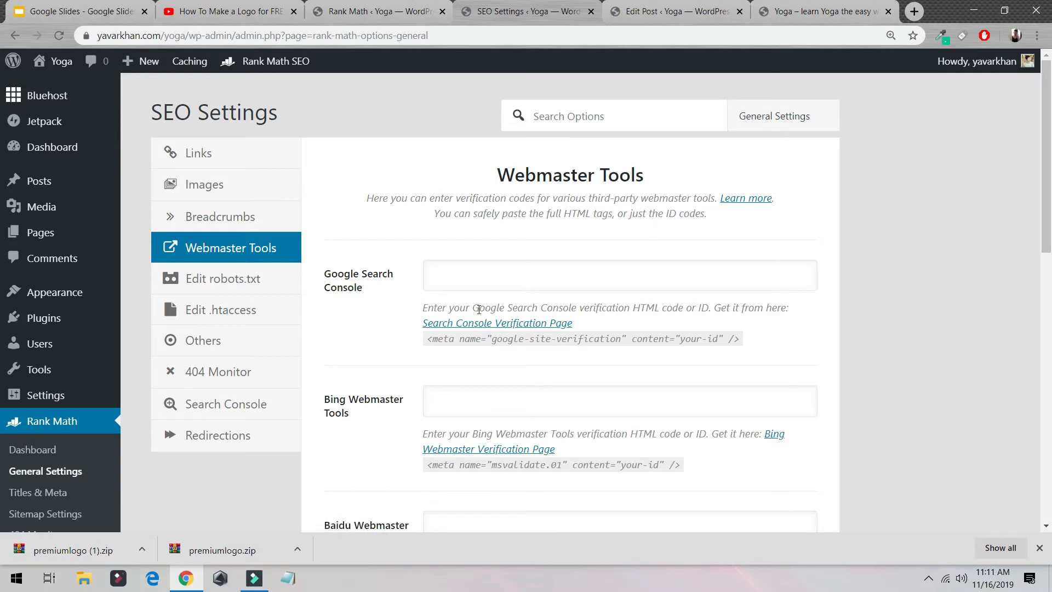
pyautogui.middleClick(471, 323)
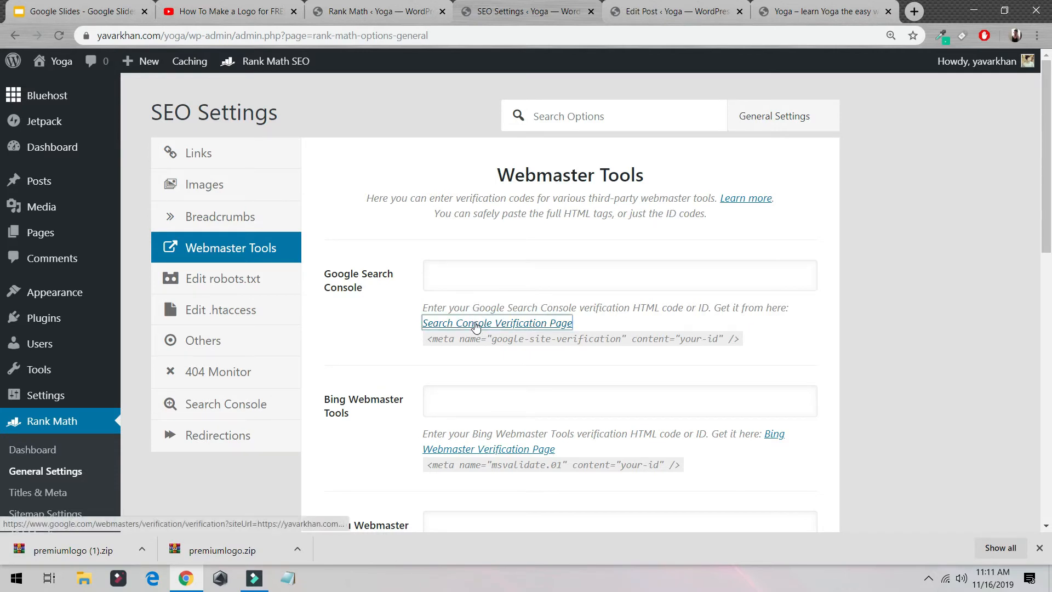
pyautogui.moveTo(684, 10); pyautogui.dragTo(606, 4)
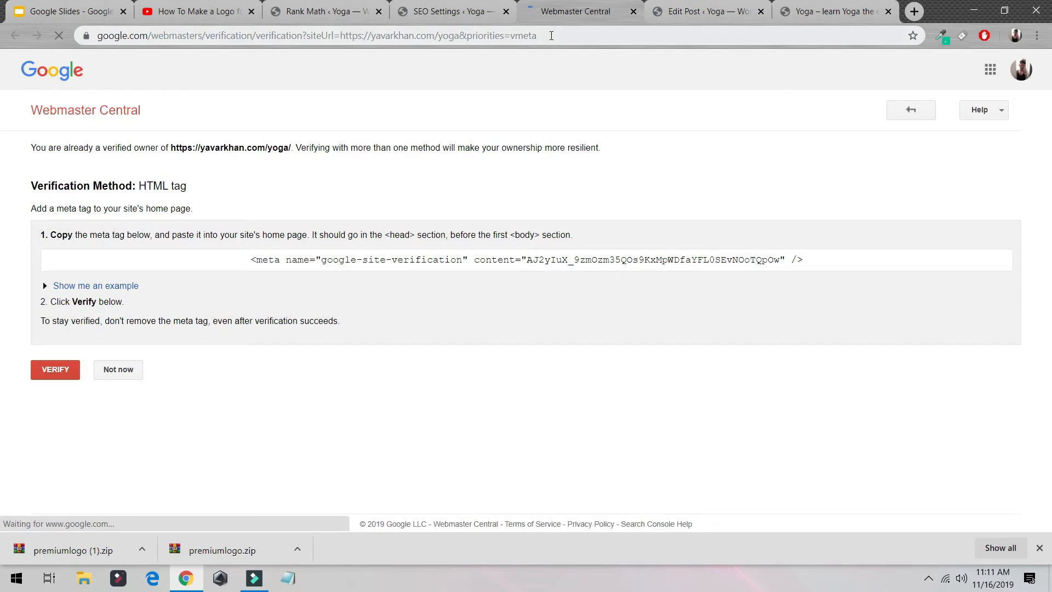
pyautogui.click(529, 259)
pyautogui.hotkey('ctrl', 'c')
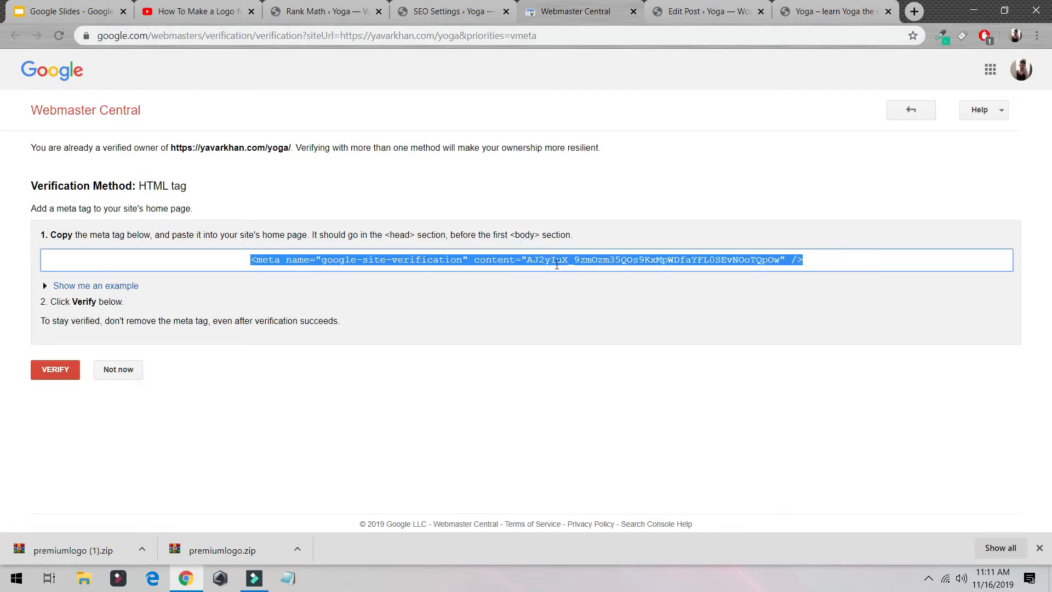
pyautogui.click(373, 34)
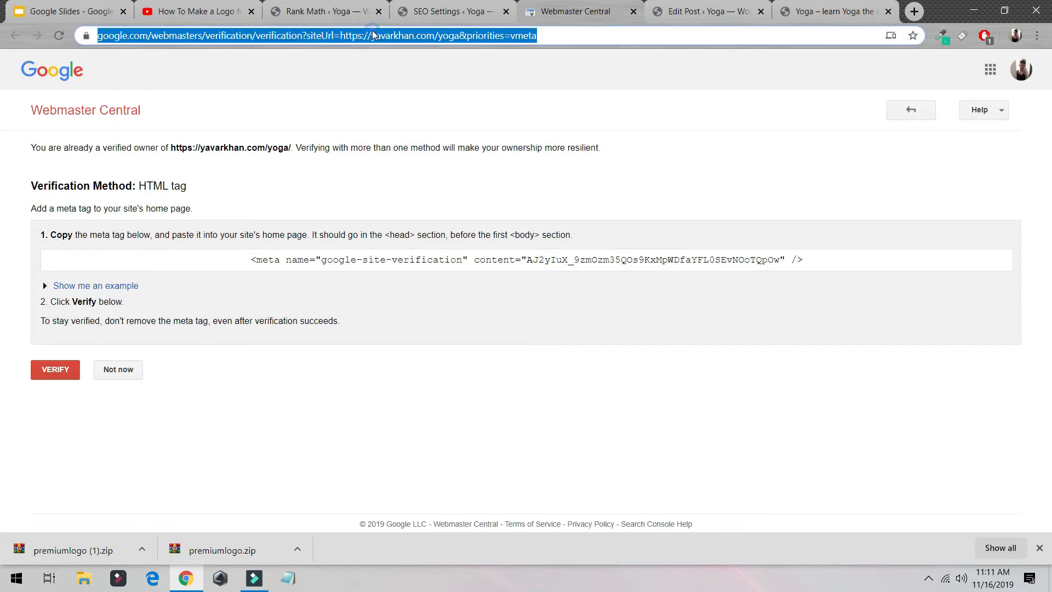
pyautogui.write('yoga-pose')
# Extract only the verification ID from Google's HTML meta tag and paste it into the Google Search Console field in Webmaster Tools
pyautogui.click(568, 265)
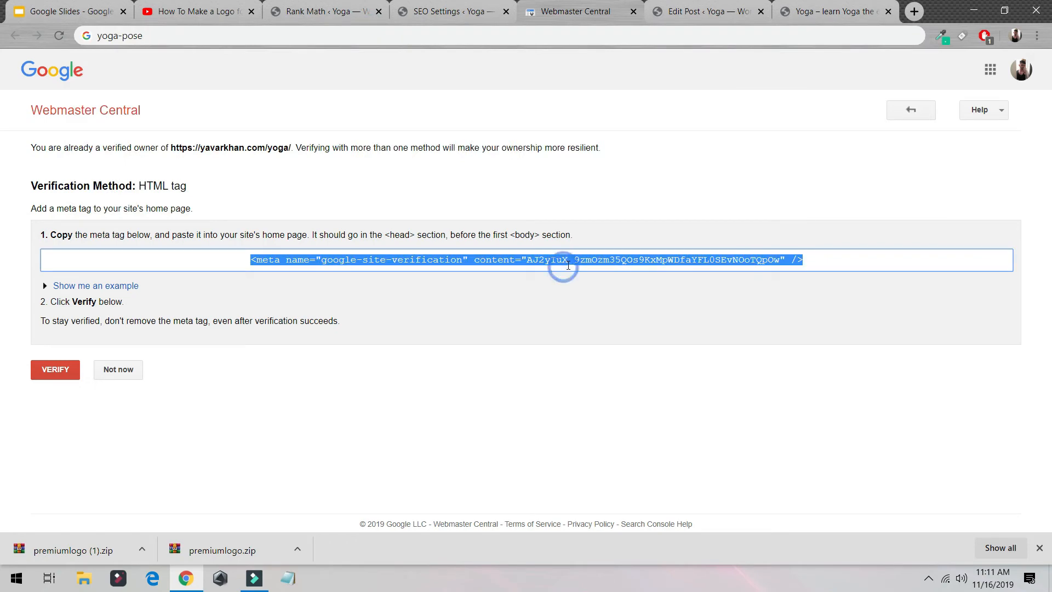
pyautogui.click(405, 34)
pyautogui.hotkey('ctrl', 'v')
pyautogui.moveTo(318, 31); pyautogui.dragTo(553, 56)
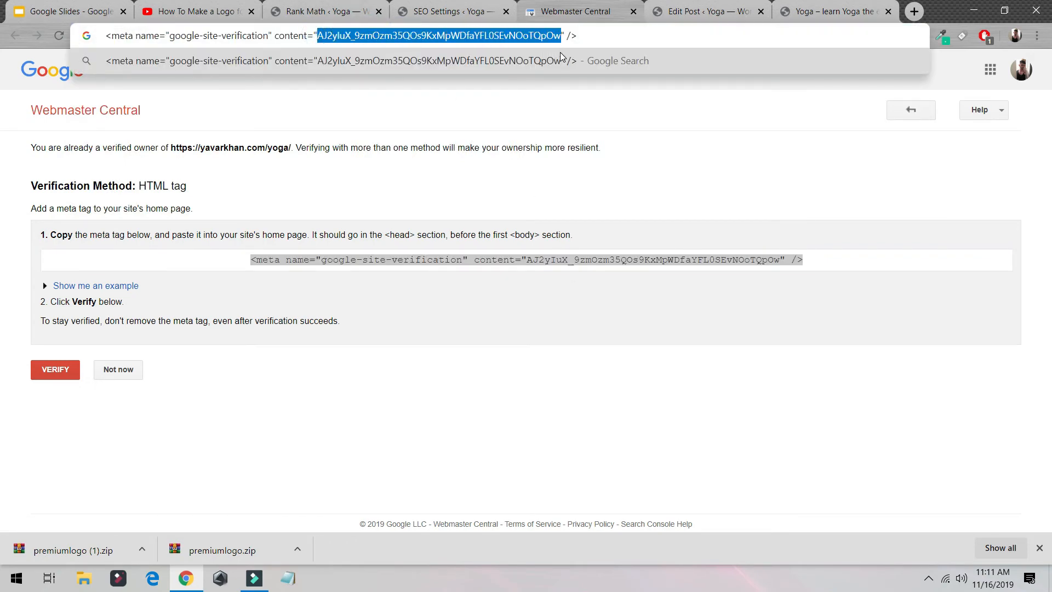
pyautogui.hotkey('ctrl', 'c')
pyautogui.click(475, 14)
pyautogui.click(478, 273)
pyautogui.hotkey('ctrl', 'v')
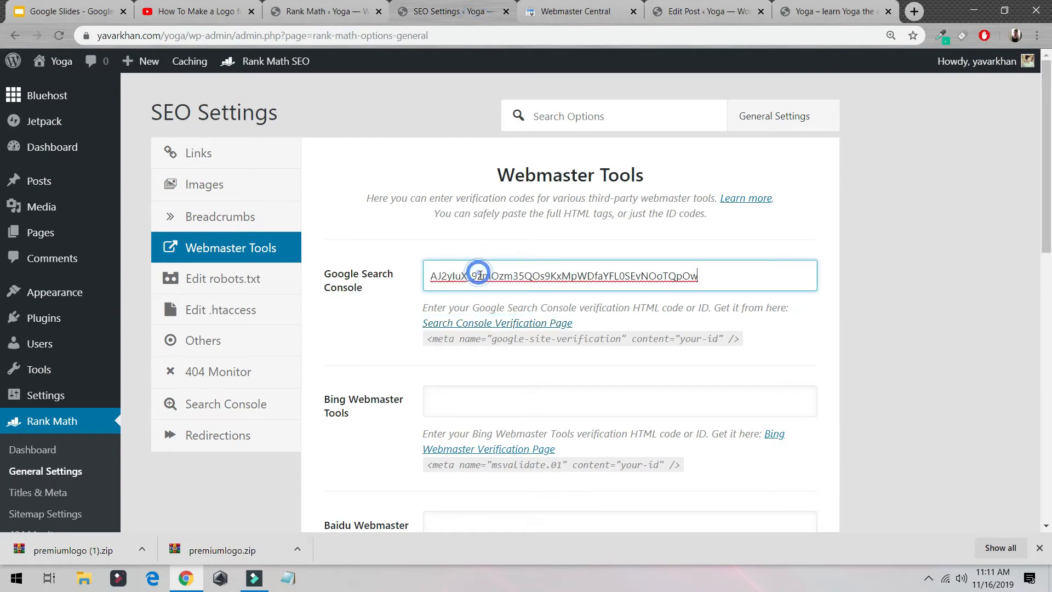
# Look through the verification fields for the other webmaster services, including Bing, Baidu, Alexa, Yandex, Pinterest and Norton Safe Web
pyautogui.scroll(-4, 482, 268)
pyautogui.scroll(4, 484, 265)
pyautogui.scroll(-7, 485, 269)
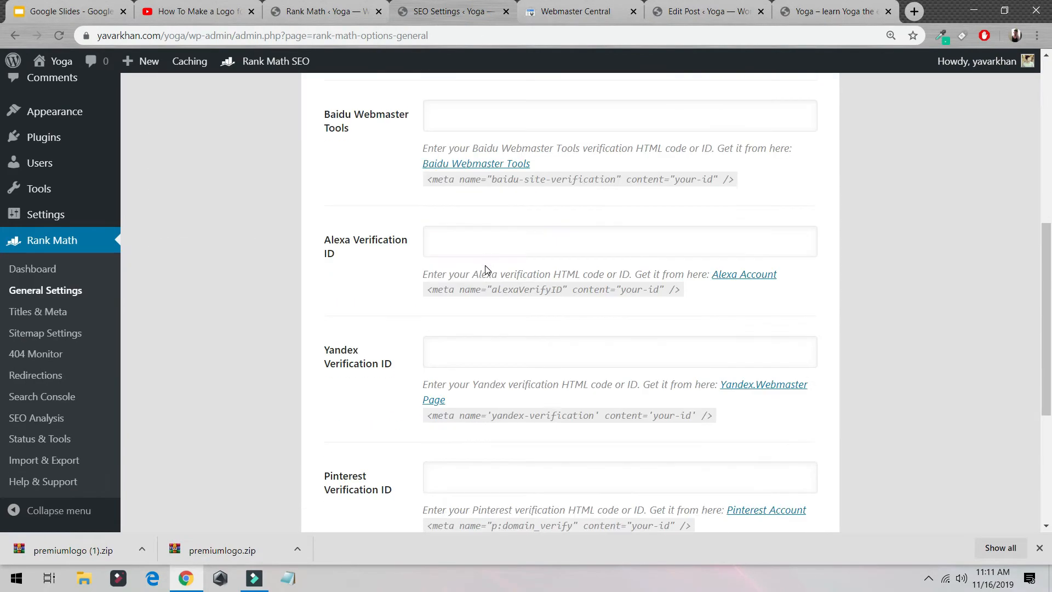
pyautogui.scroll(-4, 485, 268)
pyautogui.scroll(8, 482, 268)
pyautogui.scroll(-6, 421, 271)
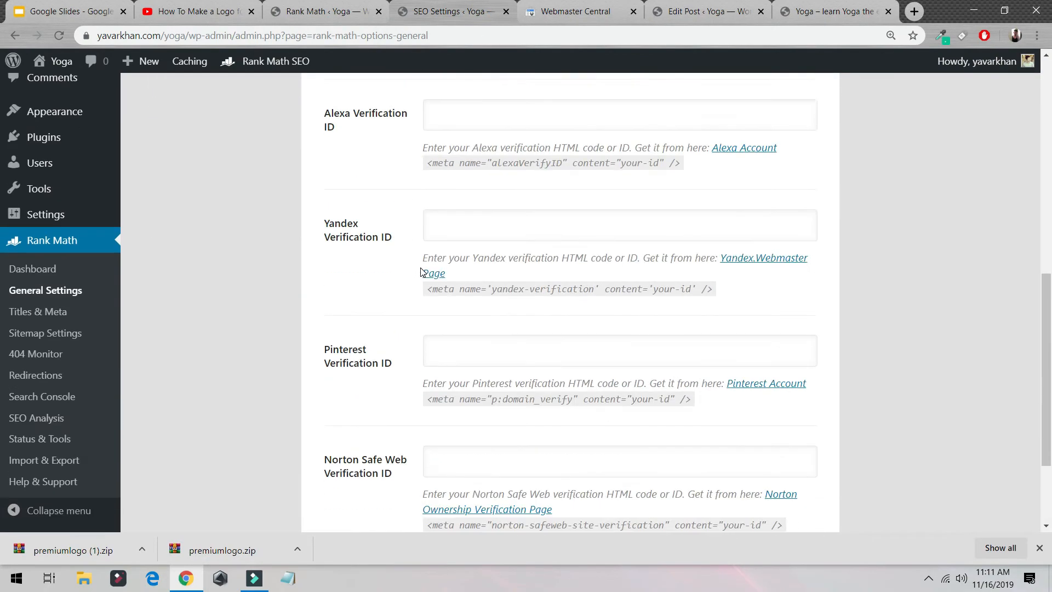
pyautogui.scroll(-2, 422, 271)
pyautogui.scroll(10, 405, 285)
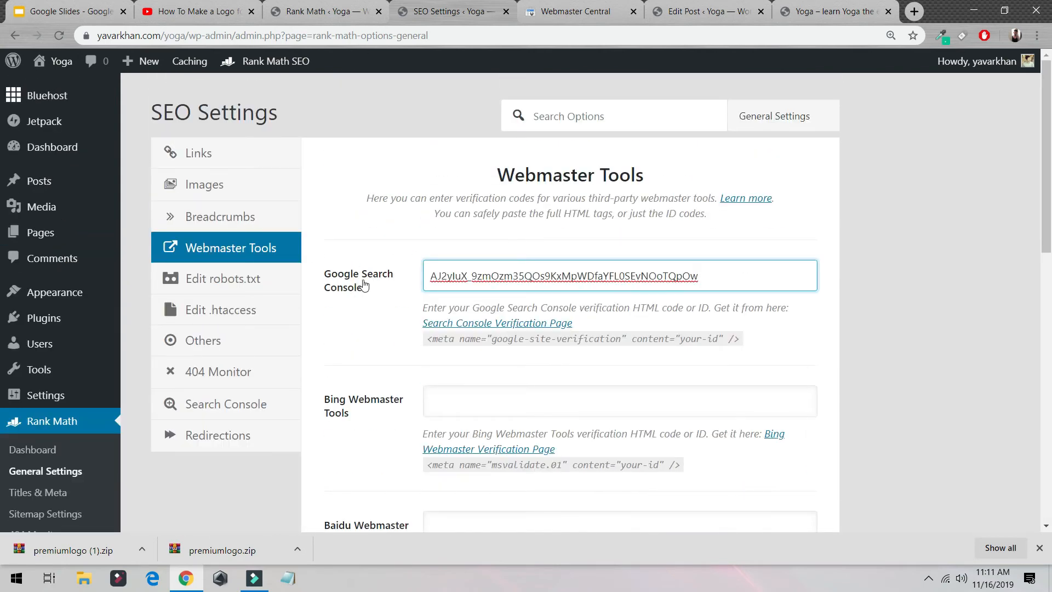
# Review the robots.txt editor, then view the .htaccess editor with its warning and file contents
pyautogui.click(258, 278)
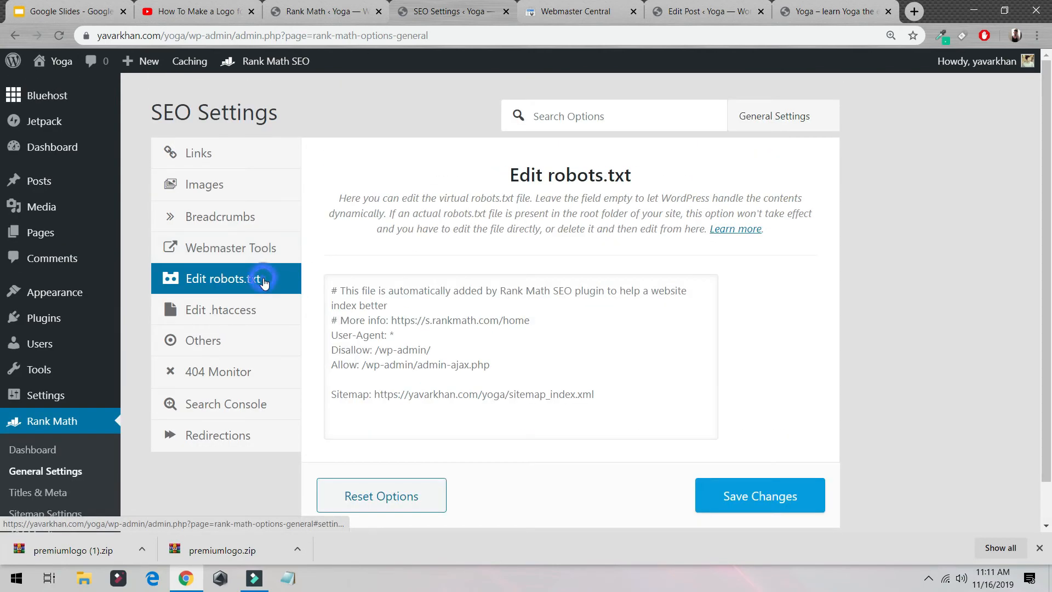
pyautogui.click(253, 310)
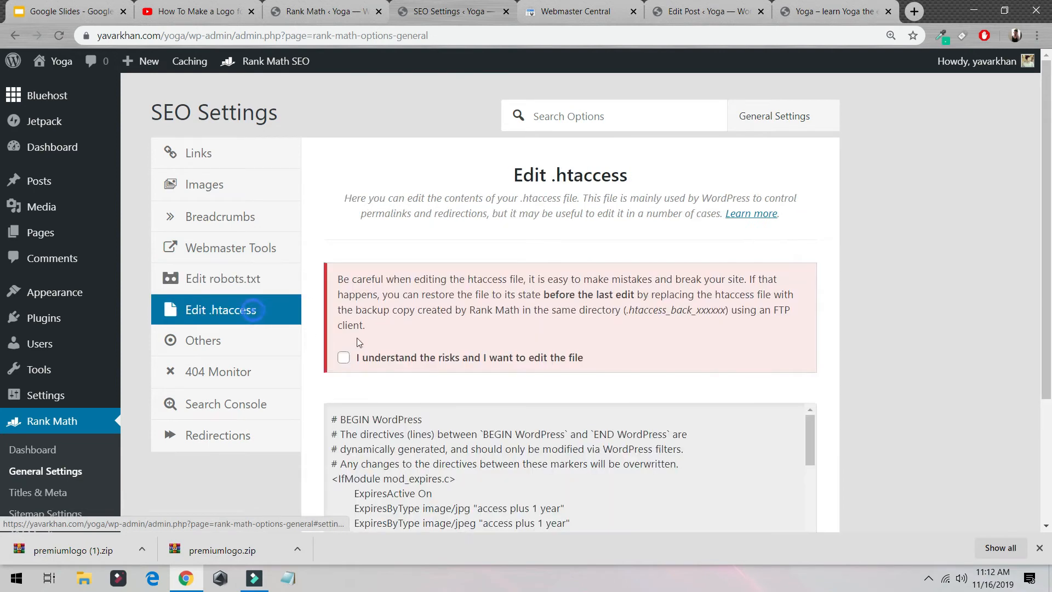
pyautogui.scroll(-3, 425, 328)
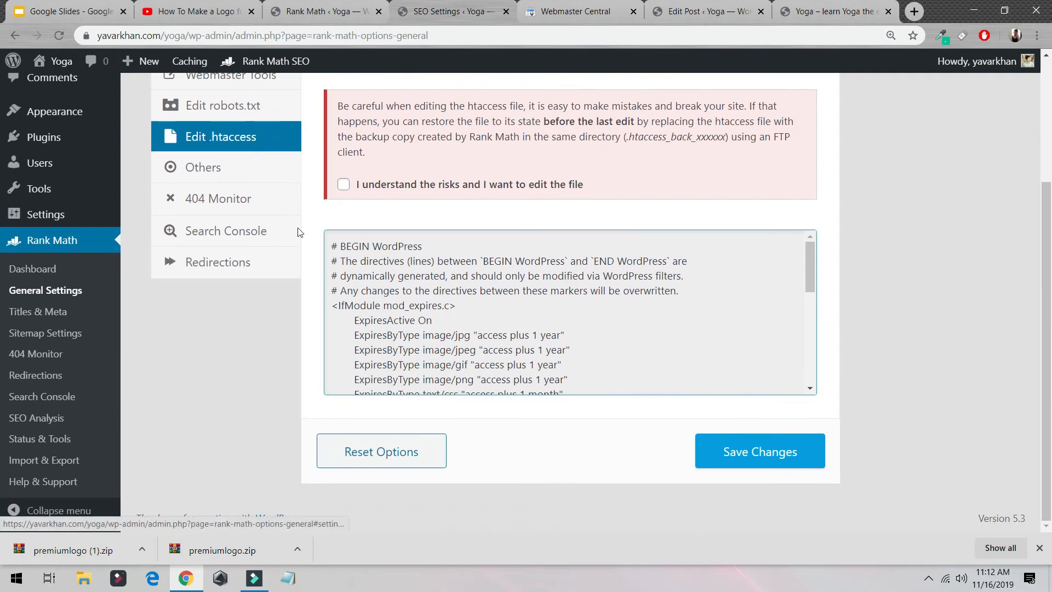
# View the Others settings, including Usage Tracking, Auto Update and Show SEO Score
pyautogui.click(245, 195)
pyautogui.click(237, 166)
pyautogui.scroll(3, 429, 264)
pyautogui.scroll(-1, 384, 244)
pyautogui.scroll(2, 340, 237)
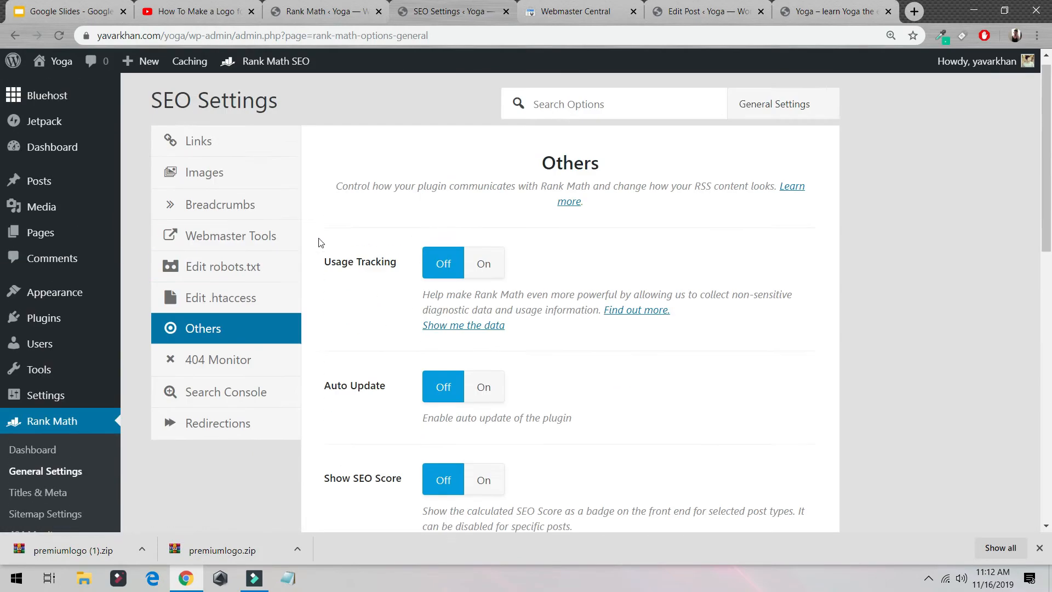
# View the 404 Monitor settings, including the log limit, excluded paths and query parameter options
pyautogui.click(230, 404)
pyautogui.click(233, 378)
pyautogui.scroll(-5, 425, 324)
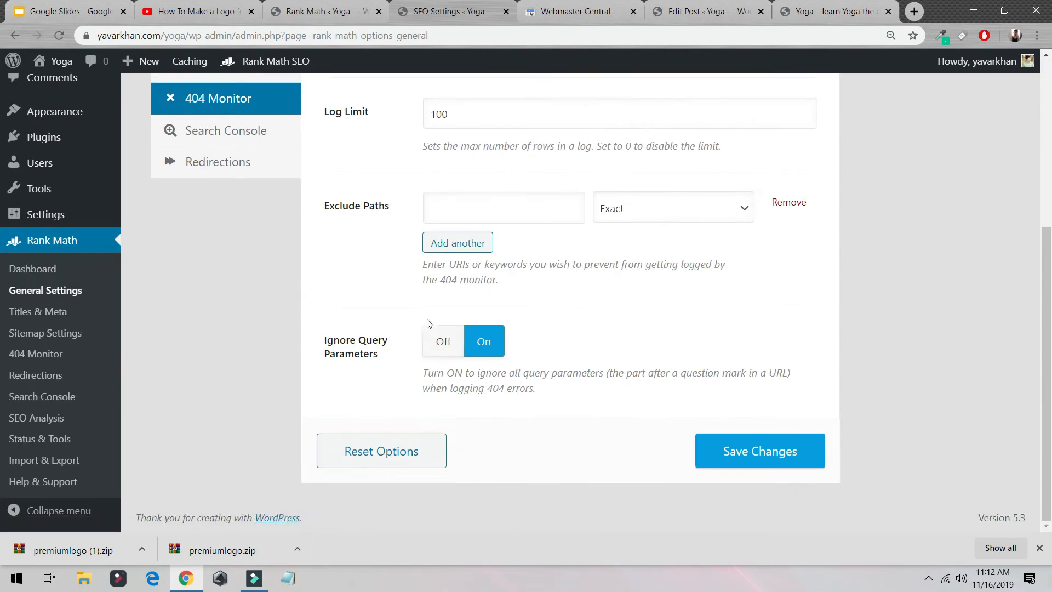
pyautogui.scroll(5, 402, 337)
# Go to the Search Console settings and read the authorization, profile and data update options
pyautogui.click(238, 430)
pyautogui.click(257, 406)
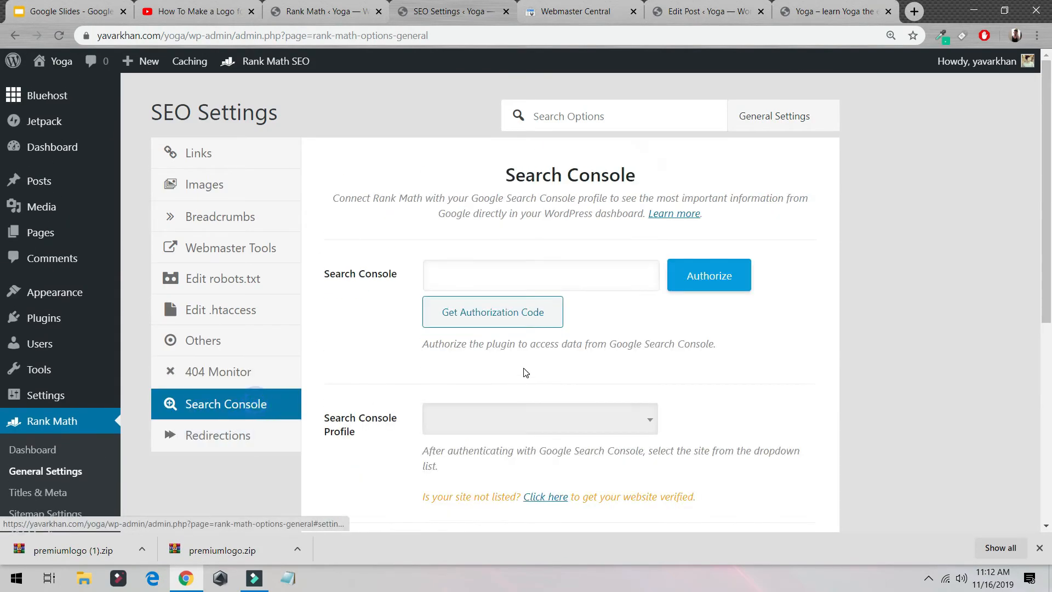
pyautogui.scroll(-3, 723, 325)
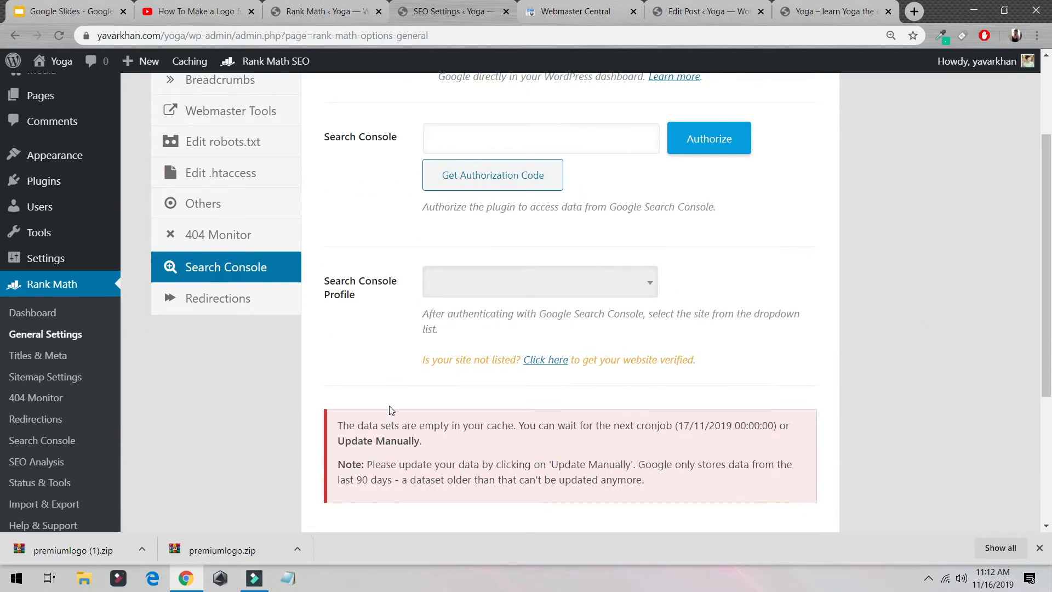
pyautogui.moveTo(398, 433); pyautogui.dragTo(791, 495)
pyautogui.click(781, 356)
pyautogui.scroll(3, 562, 326)
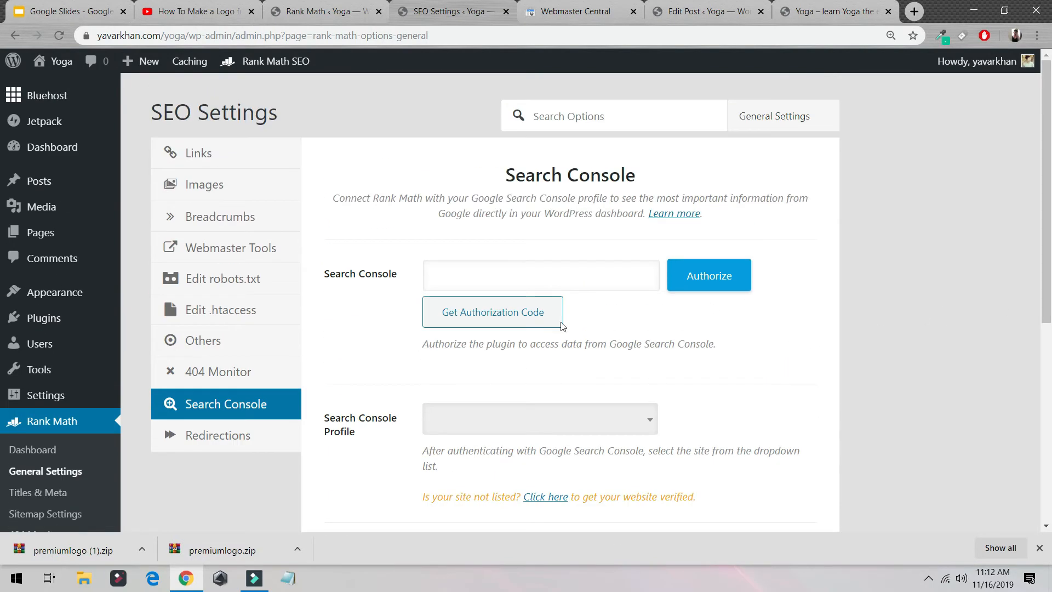
# Request a Search Console authorization code, allow Rank Math SEO access to the Google account, select the issued code and close the sign-in window
pyautogui.click(524, 320)
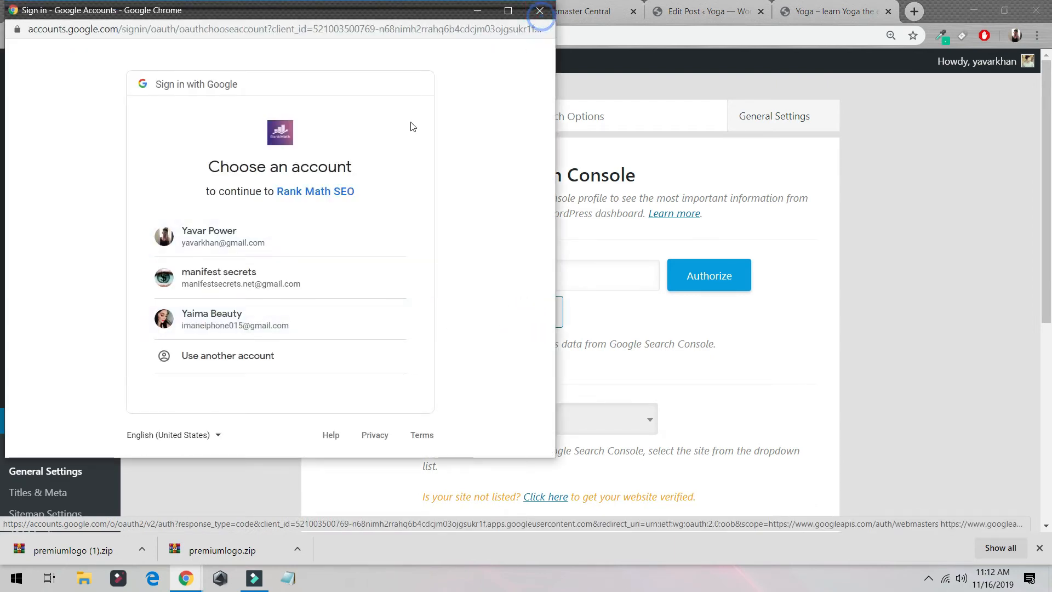
pyautogui.click(248, 235)
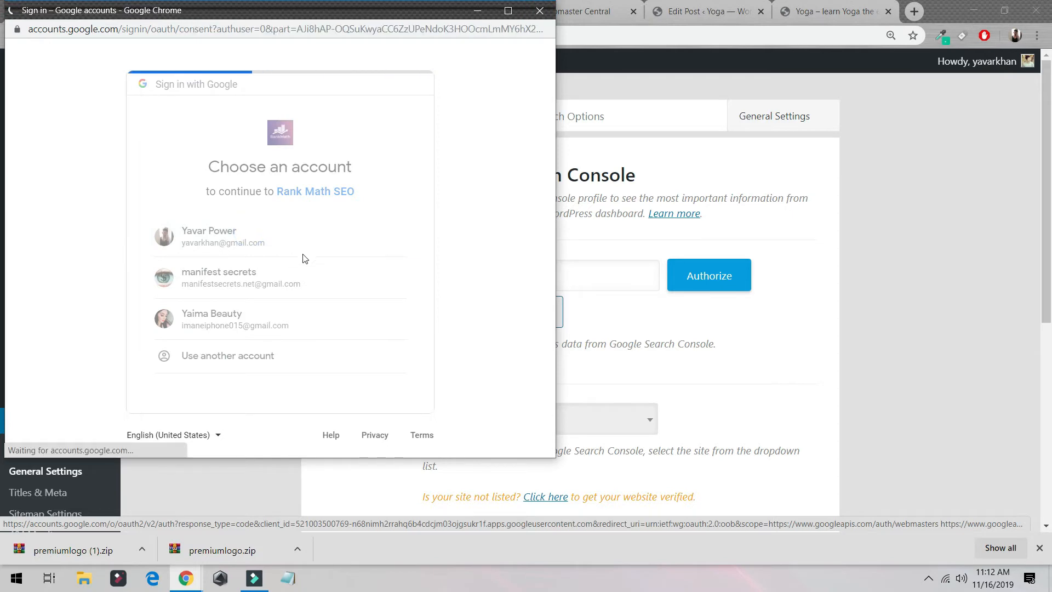
pyautogui.scroll(-3, 316, 258)
pyautogui.click(360, 362)
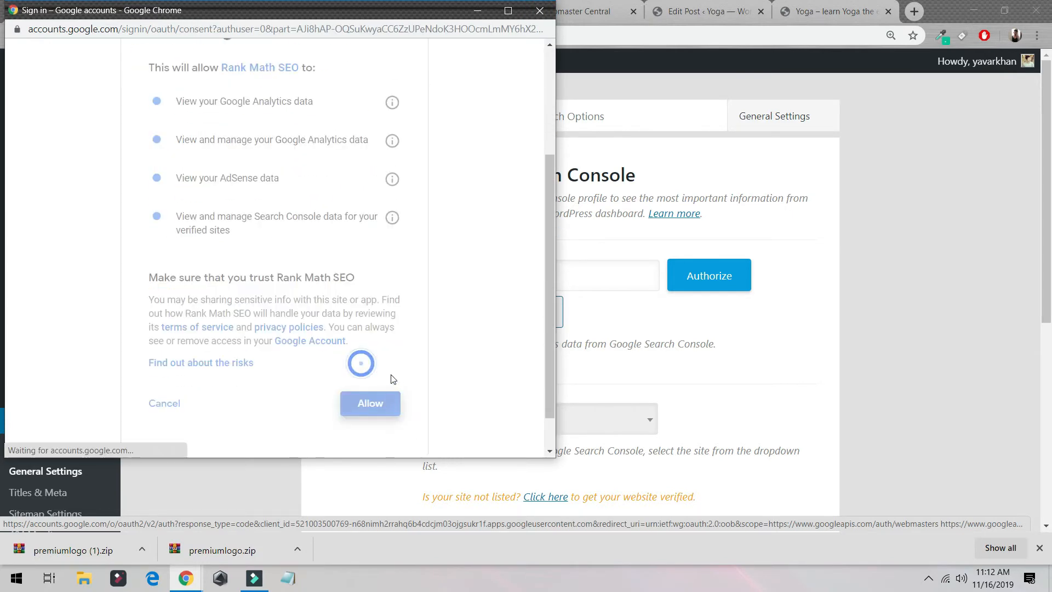
pyautogui.click(276, 207)
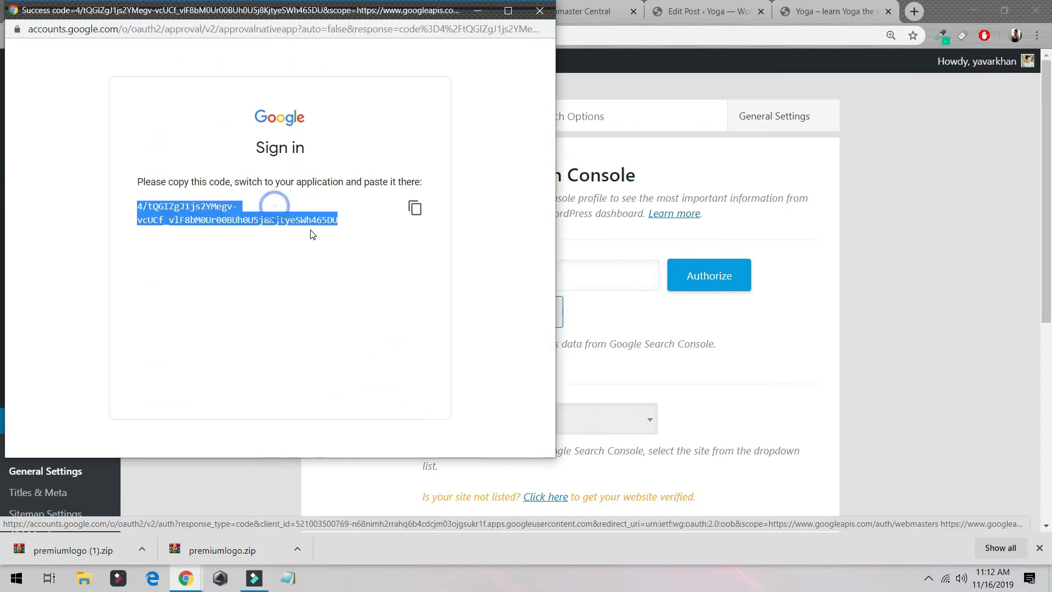
pyautogui.click(538, 16)
# Review the Redirections settings and open the Titles & Meta settings at the separator character options
pyautogui.click(224, 429)
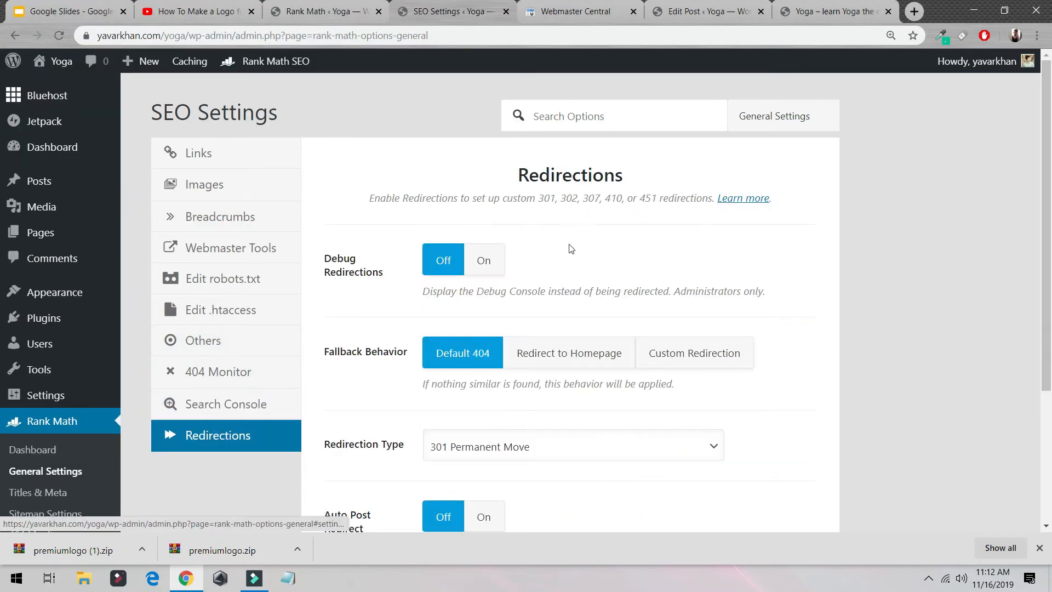
pyautogui.scroll(-3, 571, 250)
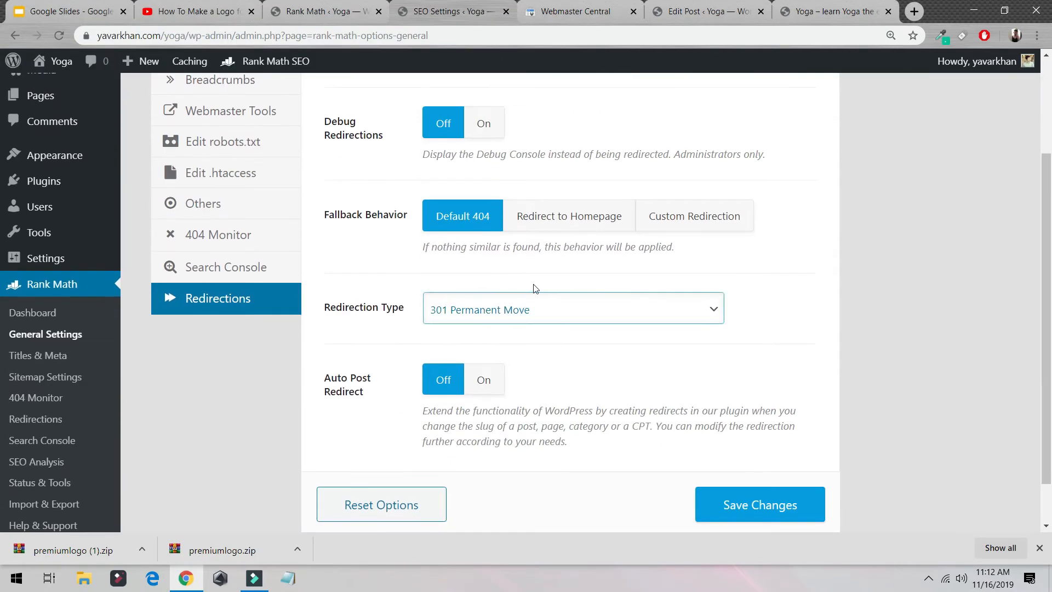
pyautogui.click(47, 357)
pyautogui.click(598, 114)
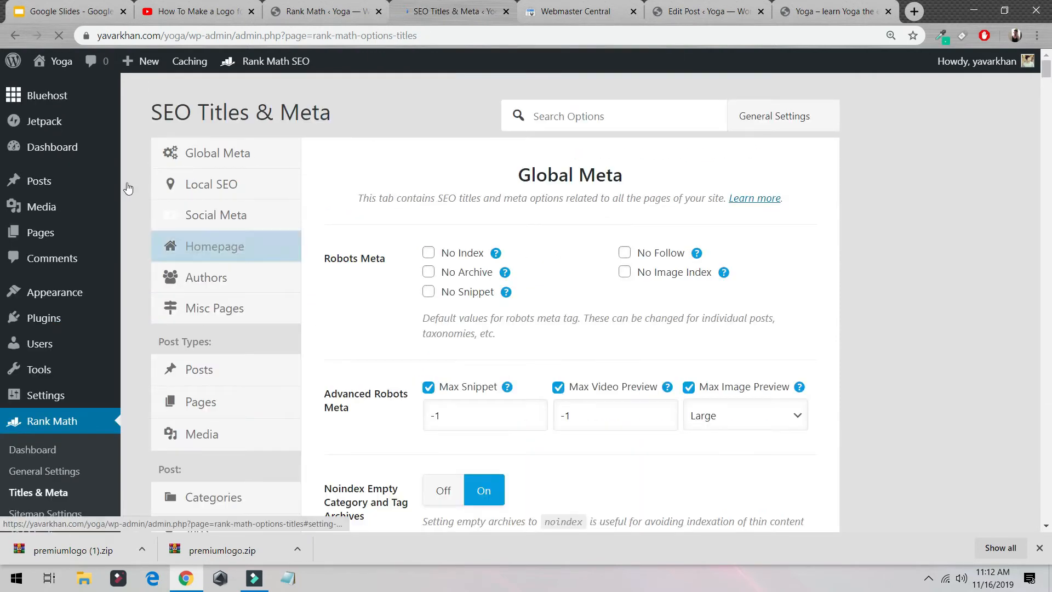
pyautogui.scroll(-5, 584, 273)
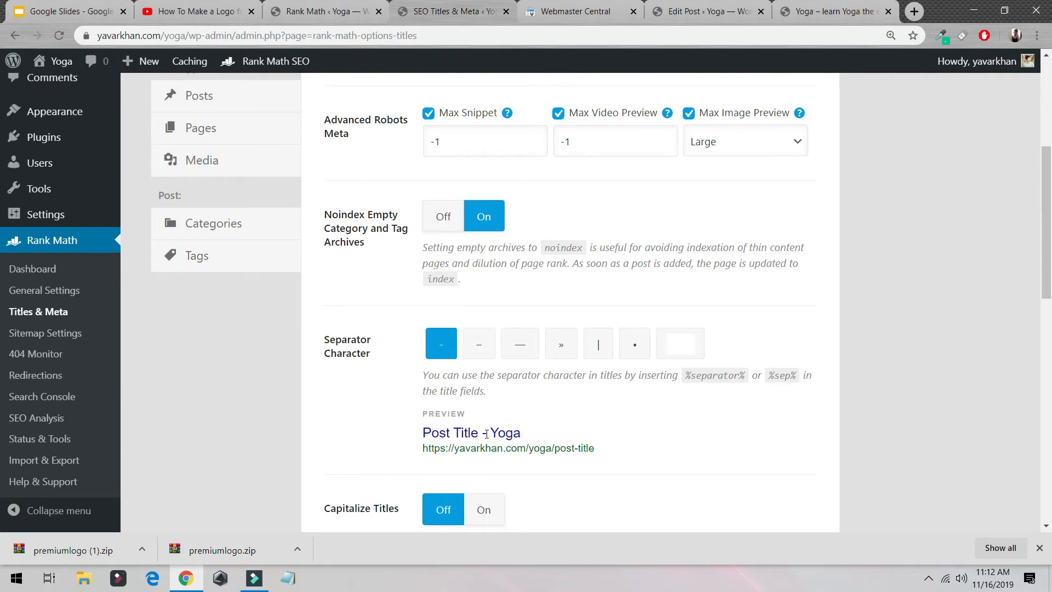
# Try the en dash as the title separator character, return to the hyphen and check it in the title preview
pyautogui.click(475, 352)
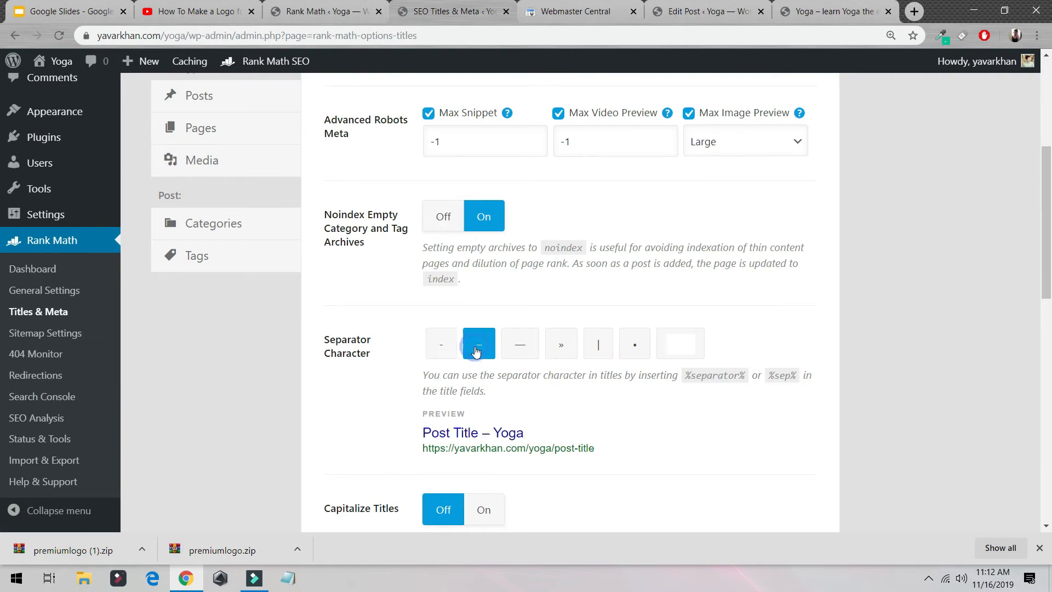
pyautogui.click(432, 344)
pyautogui.doubleClick(484, 433)
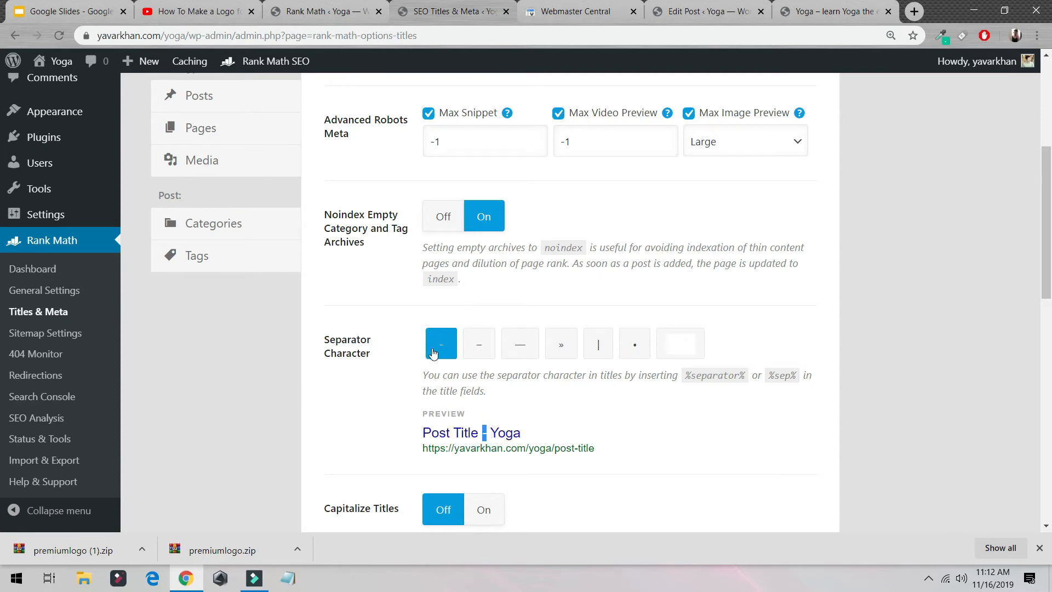
# Look through the Global Meta options, from Robots Meta to the OpenGraph thumbnail and Twitter card type
pyautogui.scroll(5, 433, 349)
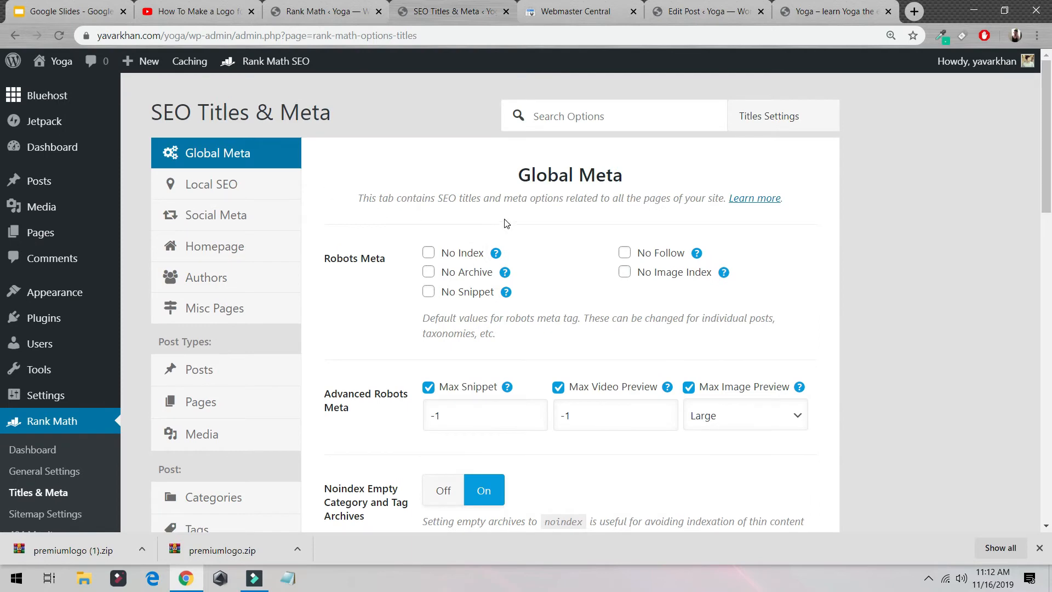
pyautogui.scroll(-15, 493, 234)
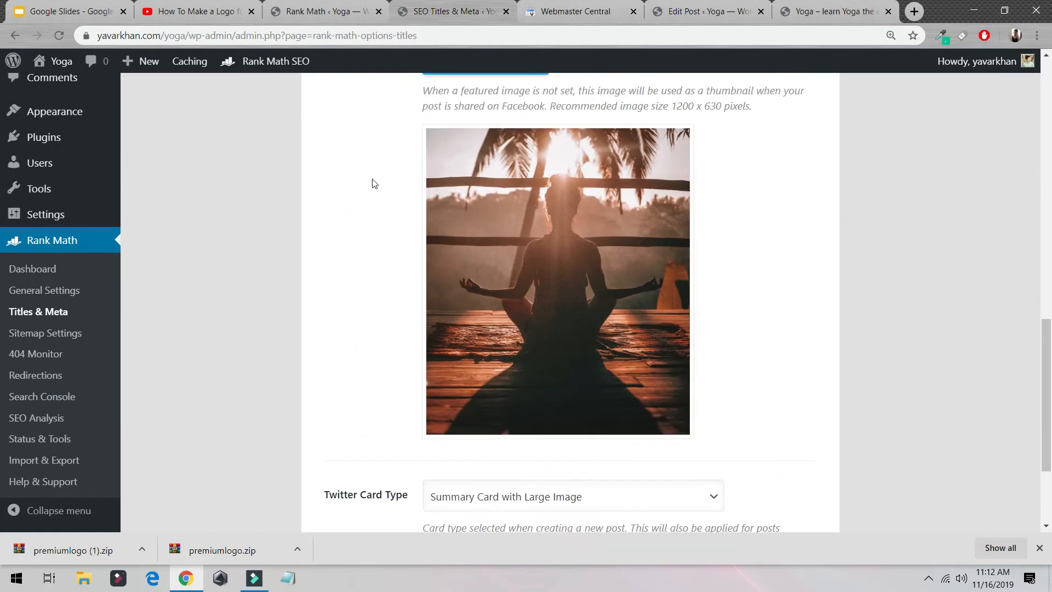
pyautogui.scroll(2, 473, 234)
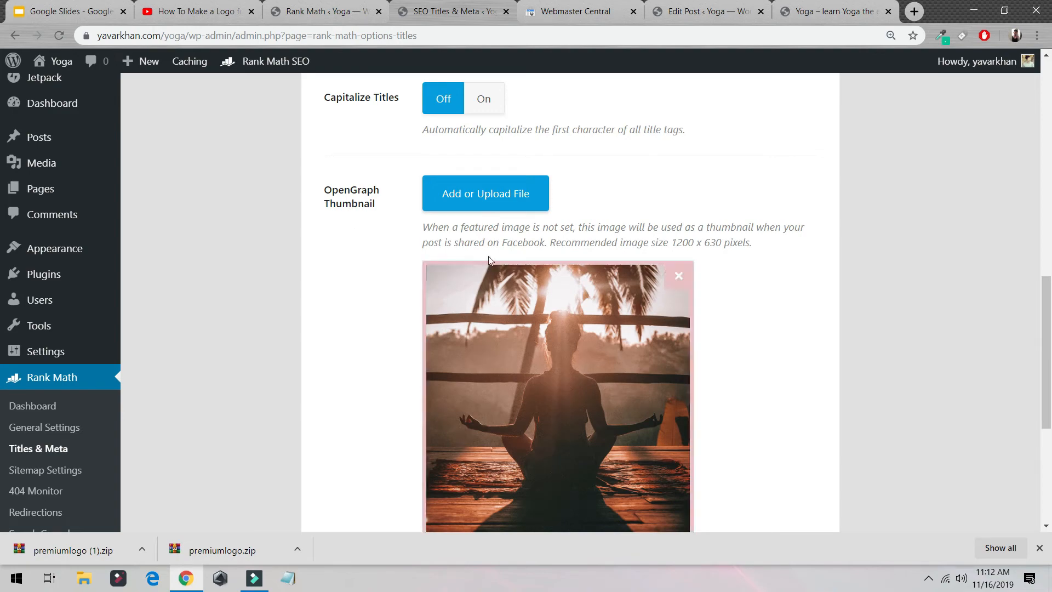
pyautogui.scroll(-5, 542, 258)
pyautogui.scroll(-1, 526, 262)
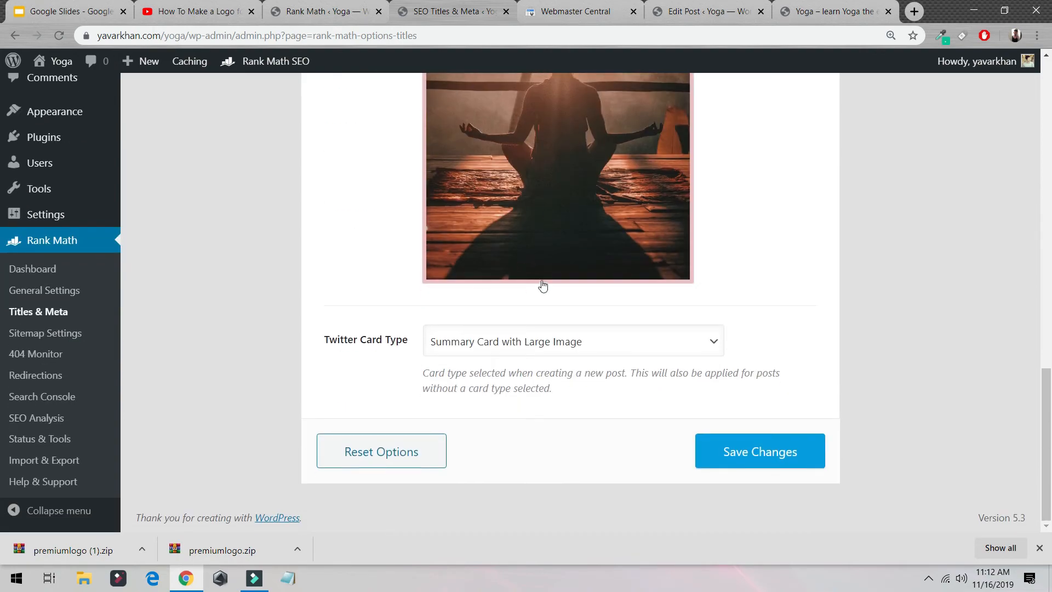
pyautogui.scroll(9, 380, 303)
pyautogui.scroll(8, 402, 316)
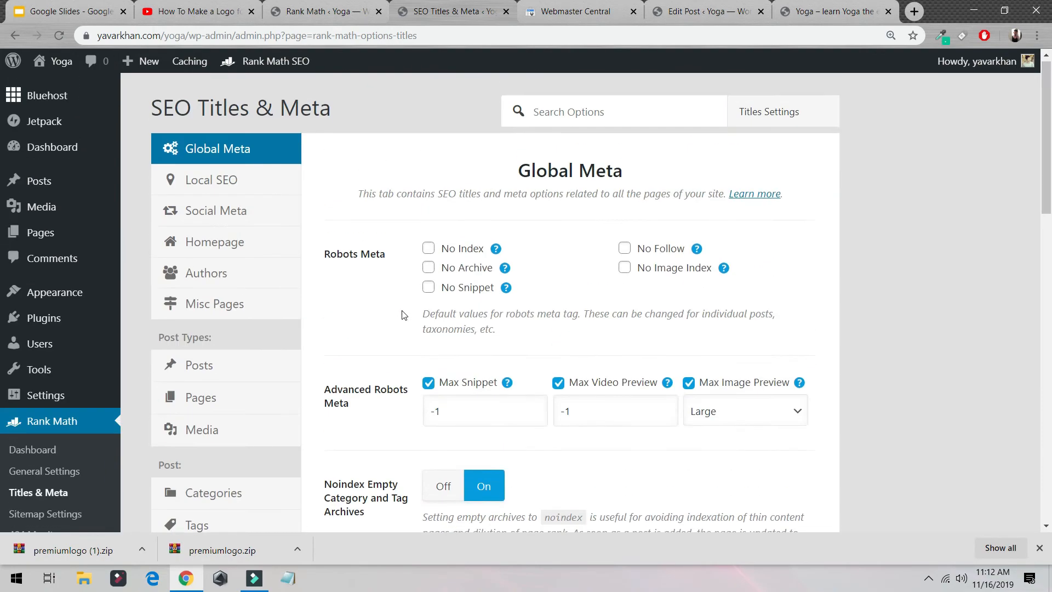
# View the Local SEO settings, including the person or company choice, name and logo
pyautogui.click(188, 176)
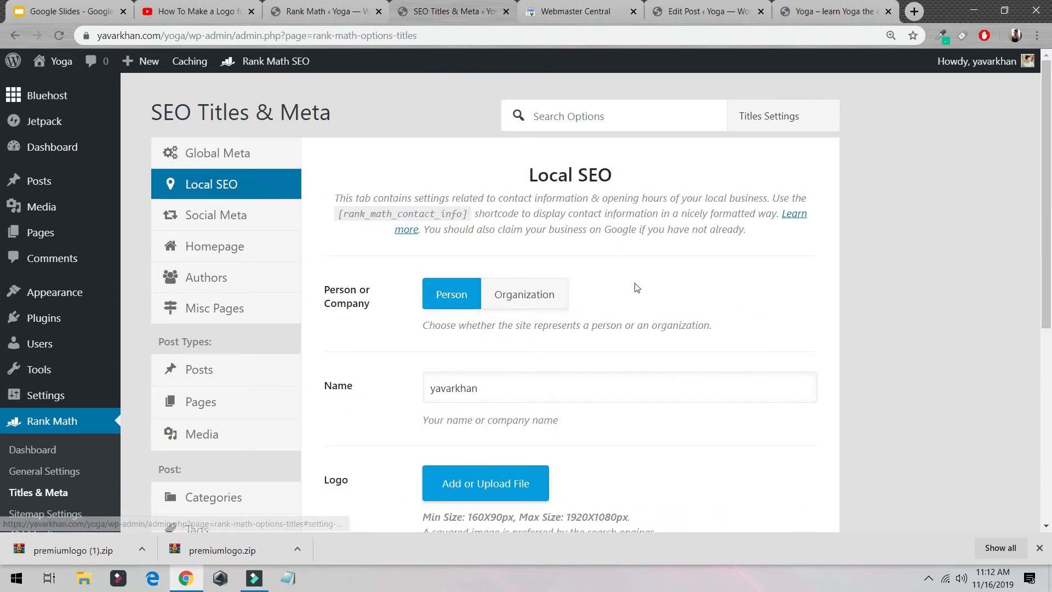
pyautogui.scroll(-3, 543, 193)
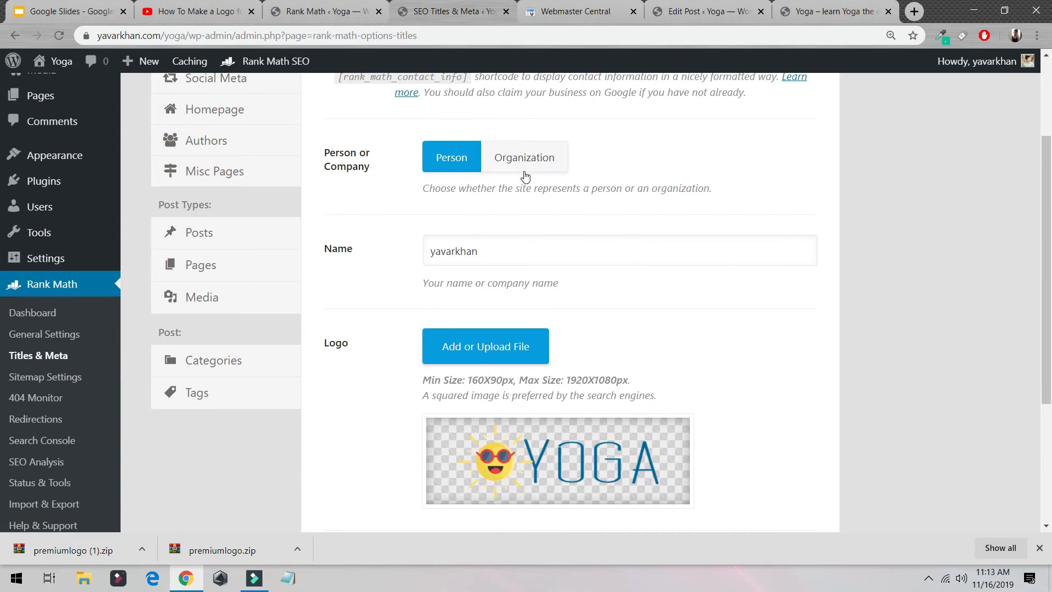
pyautogui.scroll(-4, 494, 317)
pyautogui.scroll(7, 462, 216)
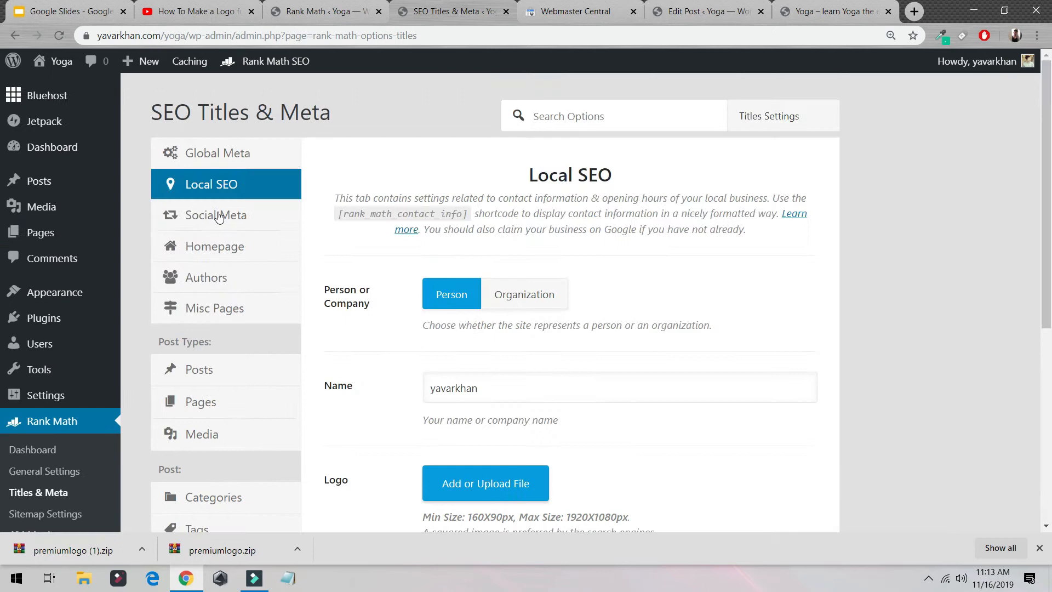
# Open the Social Meta settings and examine the Facebook page URL, authorship and admin fields
pyautogui.click(189, 214)
pyautogui.click(467, 286)
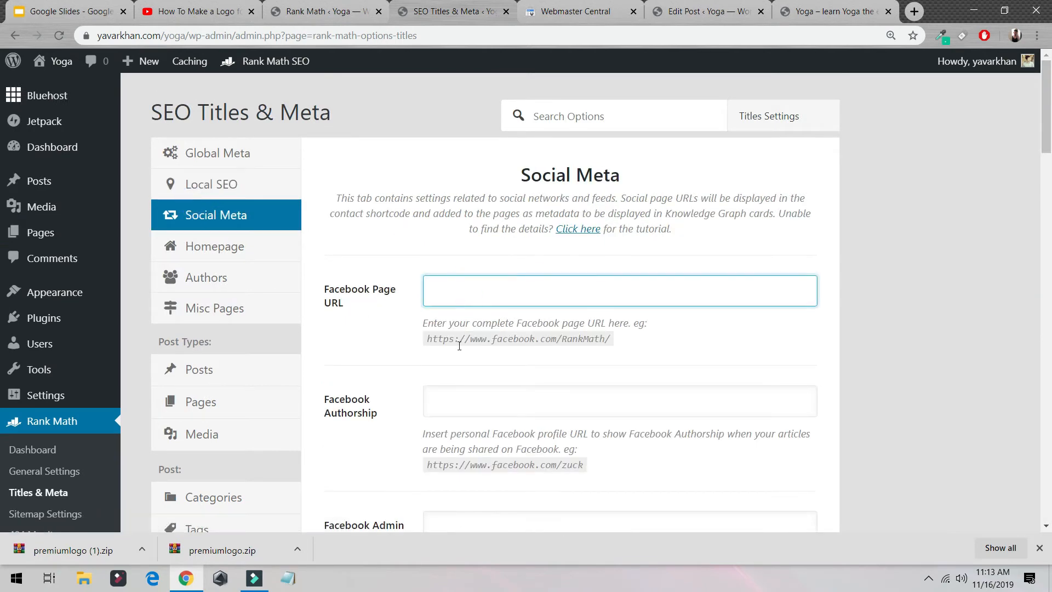
pyautogui.click(461, 401)
pyautogui.scroll(-5, 426, 340)
pyautogui.click(442, 250)
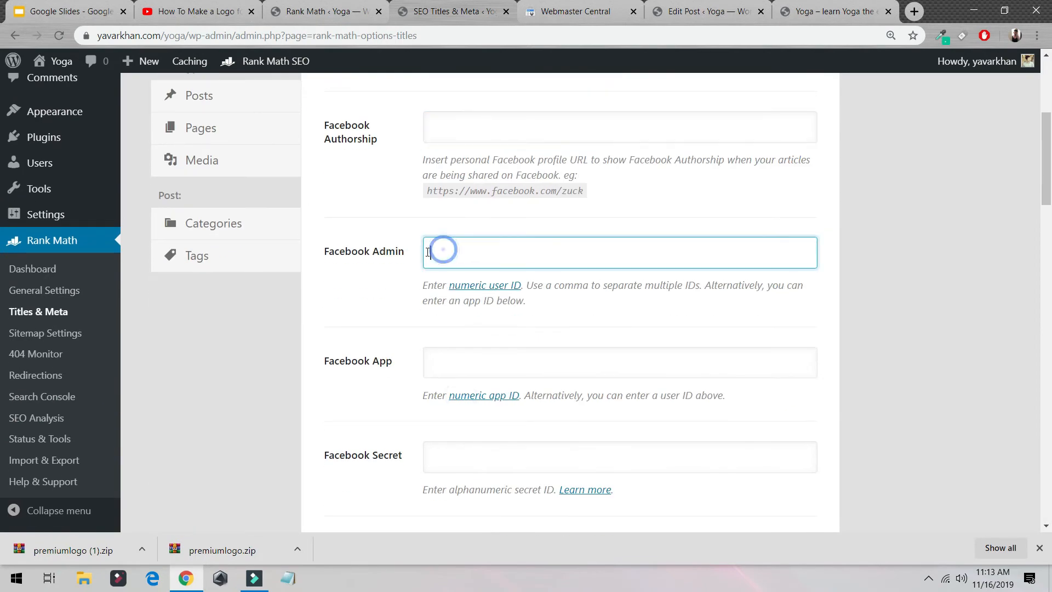
pyautogui.scroll(3, 448, 303)
pyautogui.scroll(-3, 448, 303)
# Look through the Social Meta fields for the other networks, including Twitter, Google Places, Yelp, Reddit, LinkedIn, Instagram and YouTube
pyautogui.scroll(-8, 442, 147)
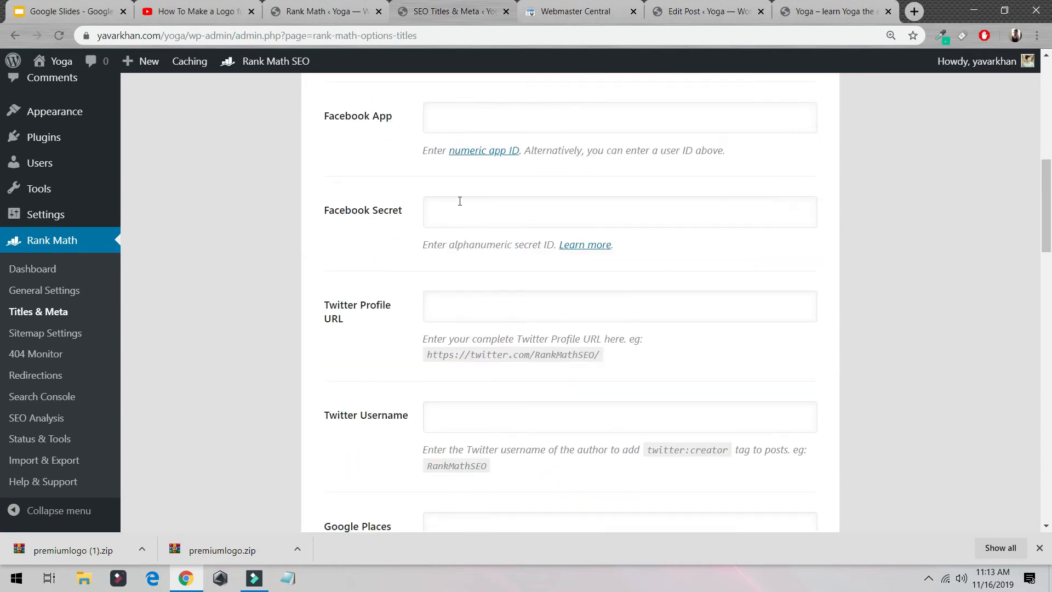
pyautogui.scroll(-9, 602, 201)
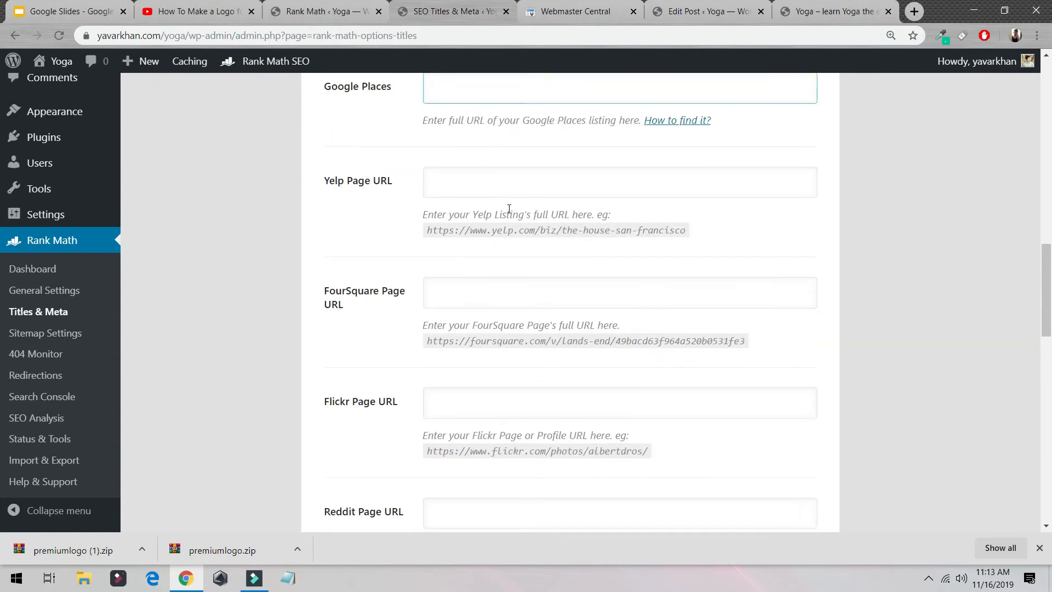
pyautogui.scroll(-18, 407, 278)
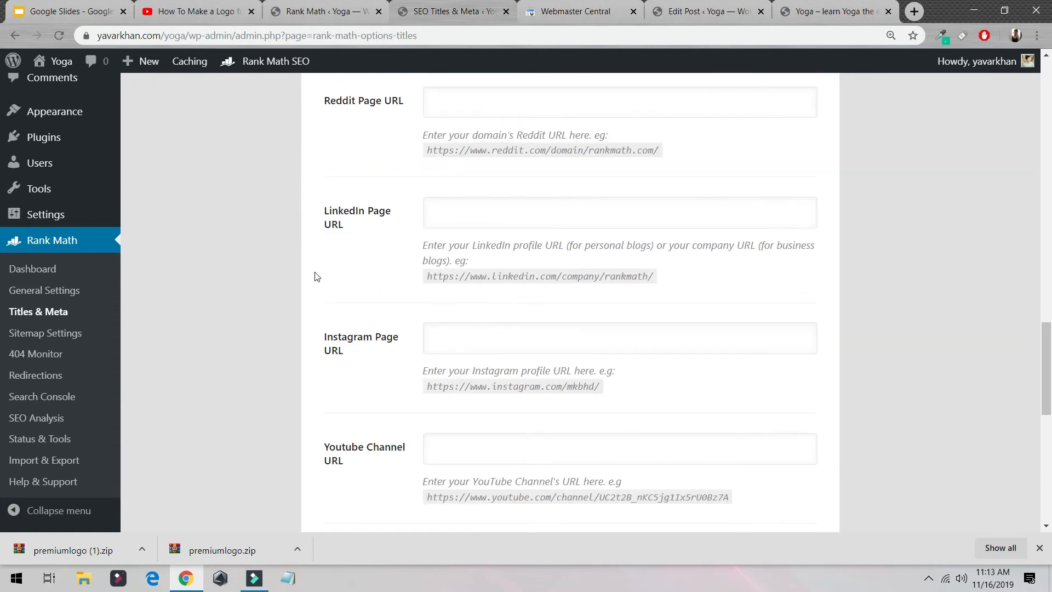
pyautogui.scroll(20, 329, 270)
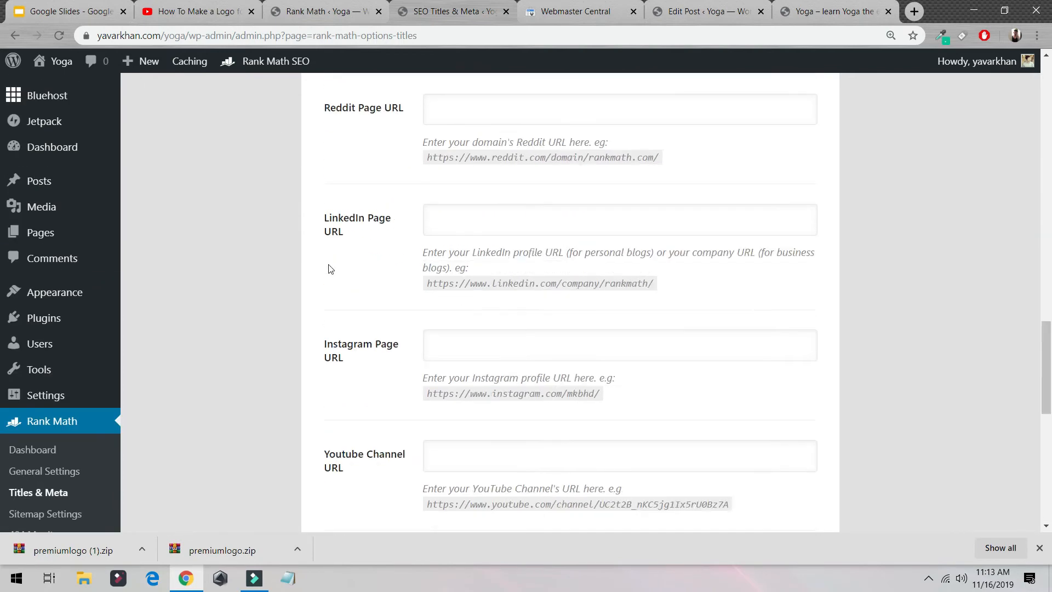
pyautogui.scroll(-12, 451, 299)
pyautogui.scroll(-12, 451, 299)
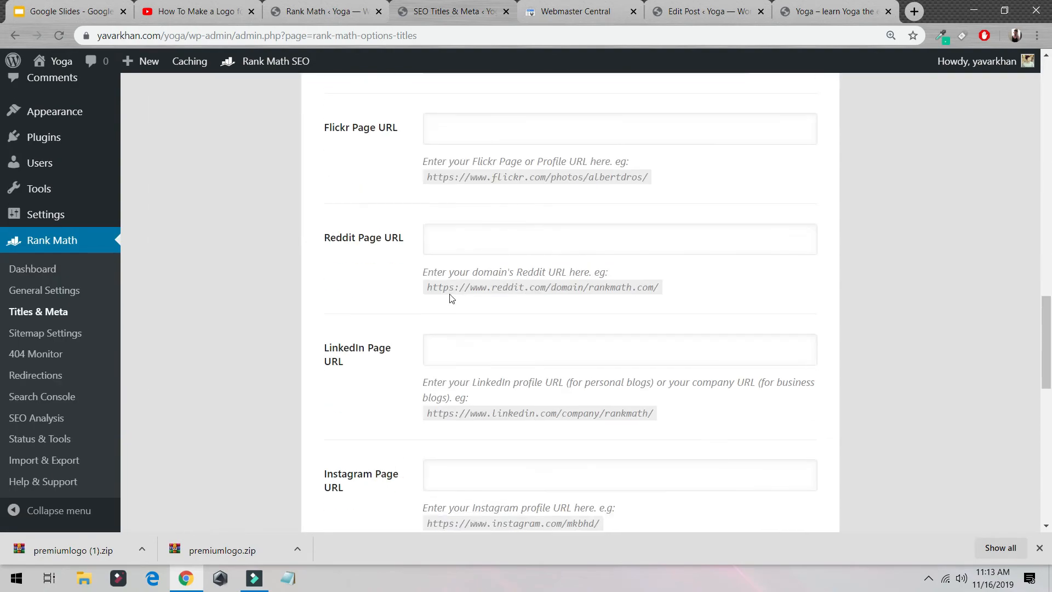
# Return to the Facebook fields in Social Meta and review the page URL, authorship, admin, app and secret fields
pyautogui.scroll(20, 400, 276)
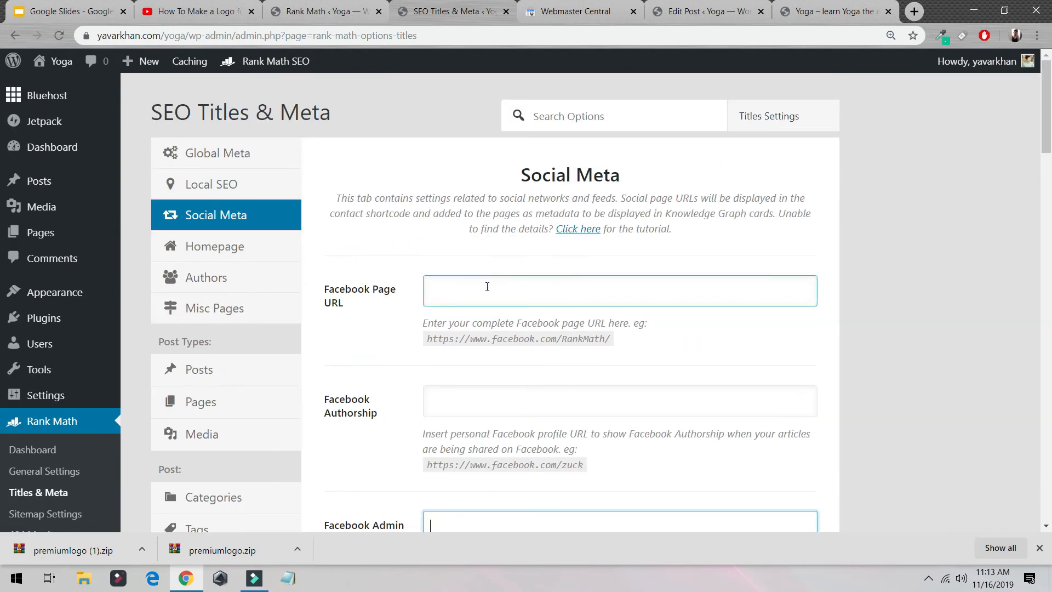
pyautogui.click(486, 286)
pyautogui.scroll(-6, 487, 271)
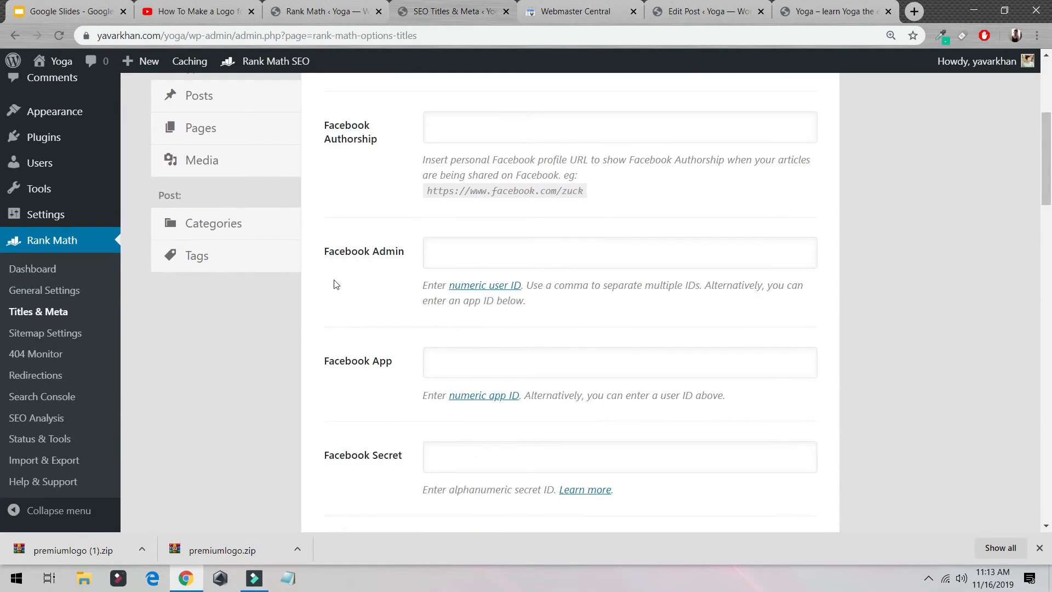
# Open the Homepage settings in Titles & Meta and review the title, meta description, robots and Facebook fields
pyautogui.scroll(6, 336, 282)
pyautogui.click(257, 242)
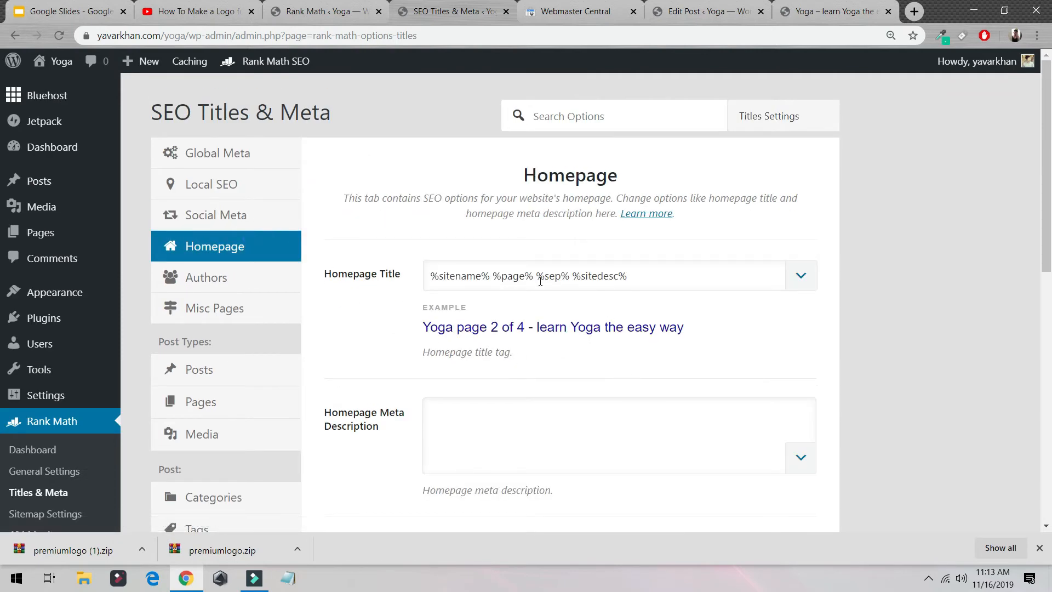
pyautogui.scroll(-5, 396, 263)
pyautogui.scroll(5, 455, 284)
pyautogui.click(532, 413)
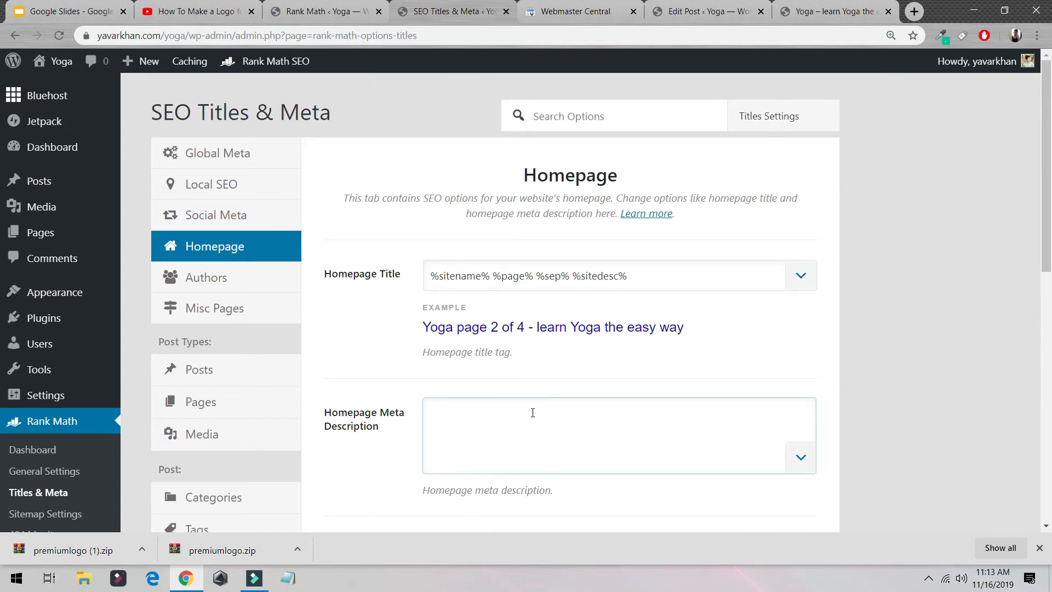
pyautogui.click(526, 424)
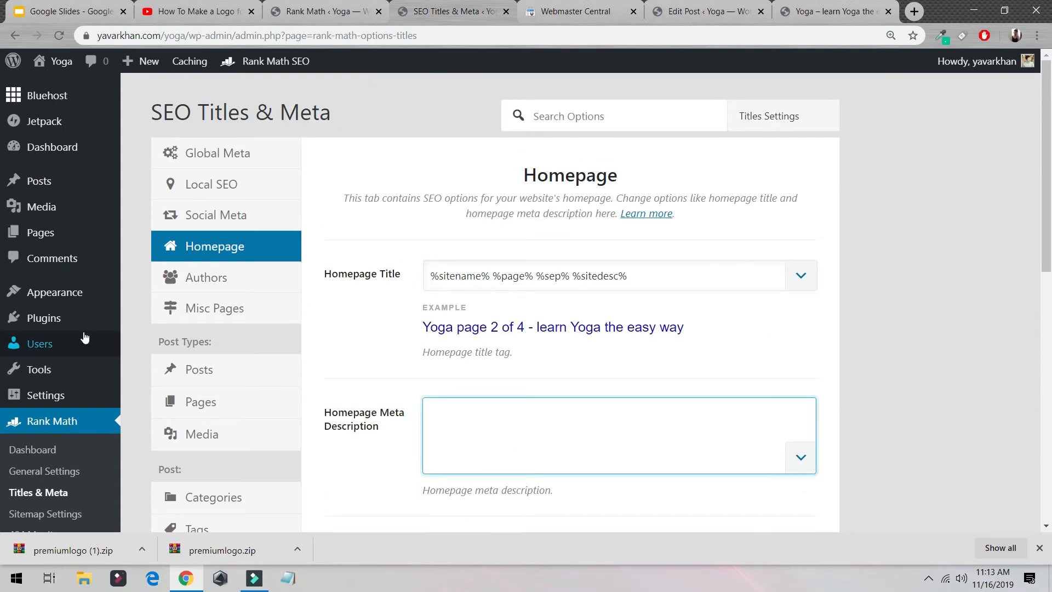
pyautogui.scroll(-6, 77, 416)
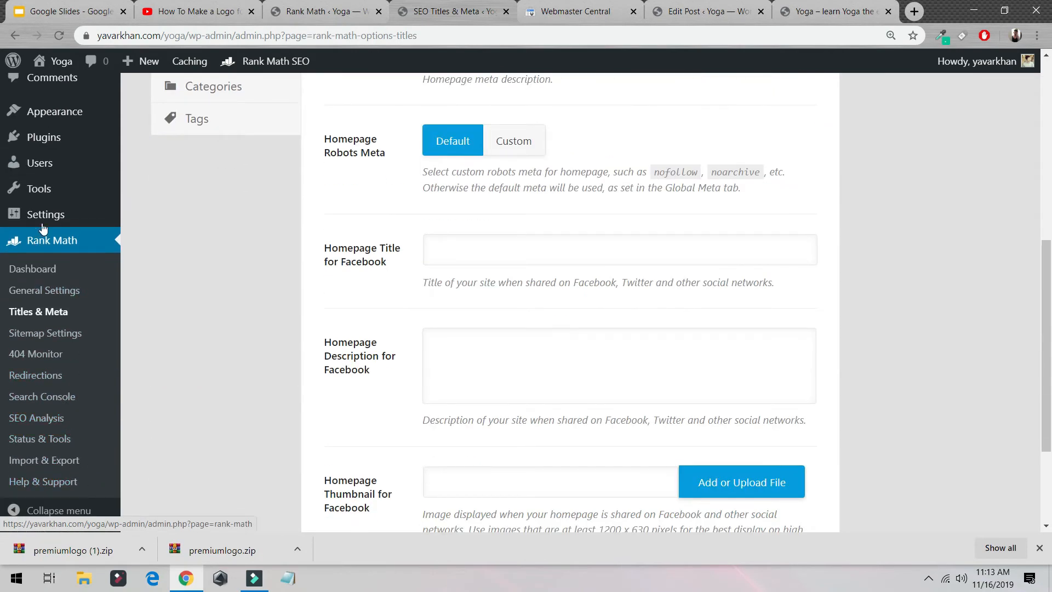
pyautogui.scroll(-2, 53, 225)
# Open the WordPress General Settings in a separate browser tab ahead of the post editor and copy the site's tagline
pyautogui.moveTo(59, 219)
pyautogui.middleClick(153, 218)
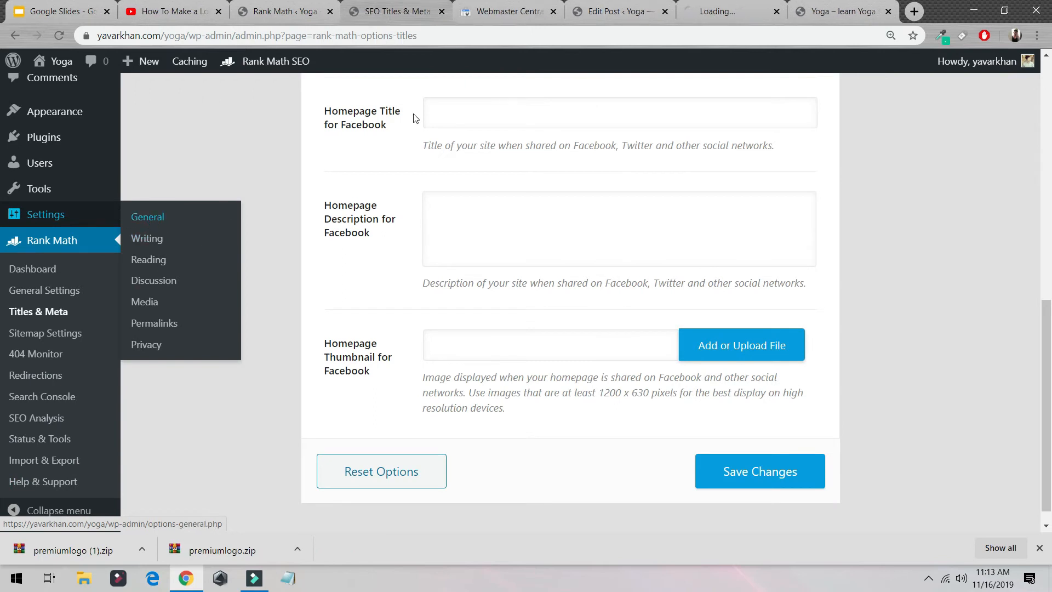
pyautogui.moveTo(708, 15); pyautogui.dragTo(581, 7)
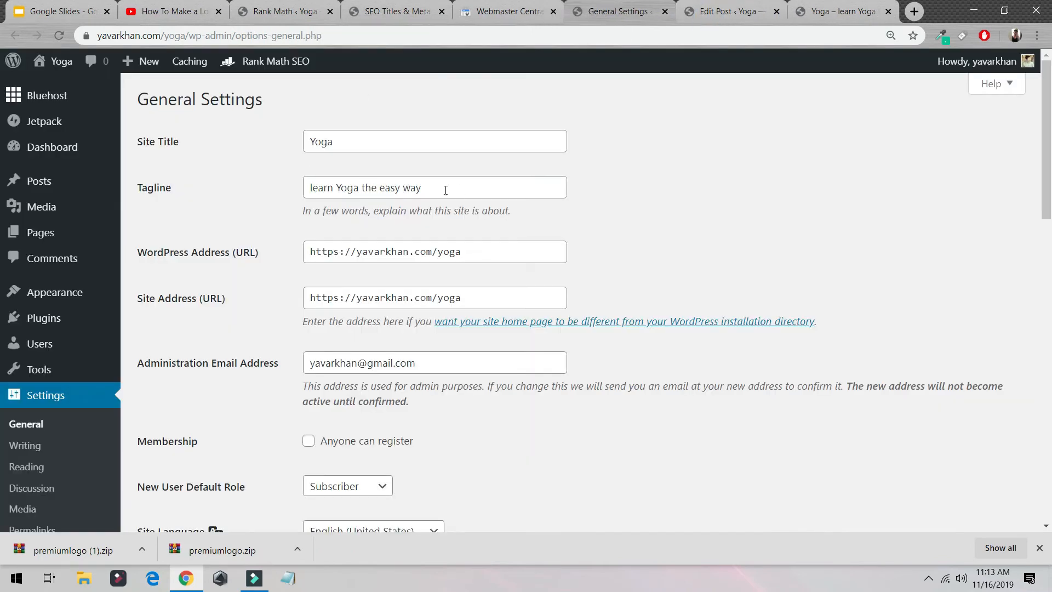
pyautogui.moveTo(446, 189); pyautogui.dragTo(342, 127)
pyautogui.hotkey('ctrl', 'c')
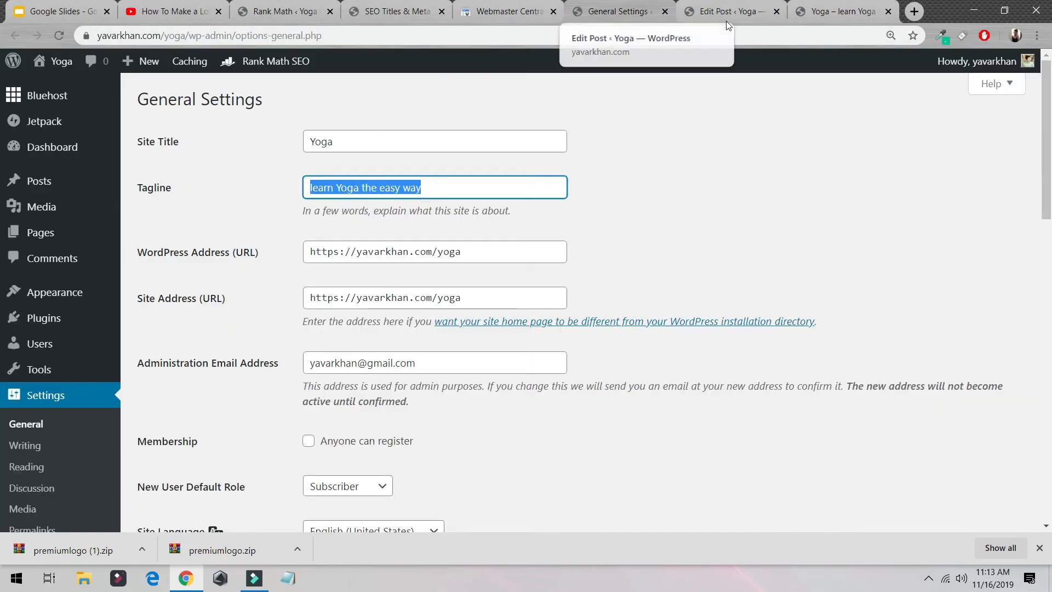
# Check the live Yoga homepage and the site title and tagline in General Settings, returning to the Rank Math homepage fields
pyautogui.click(858, 16)
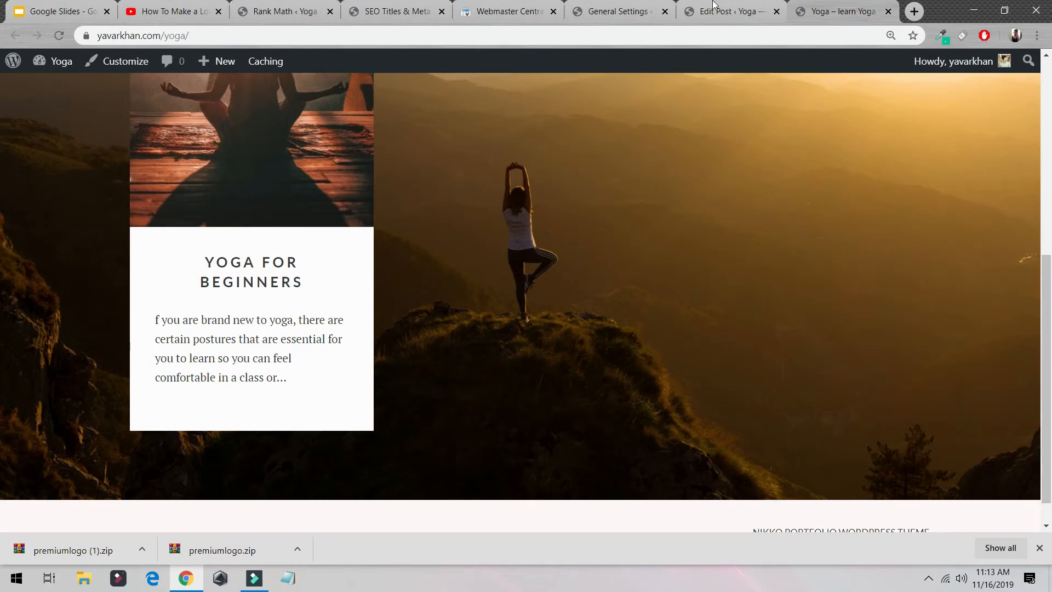
pyautogui.click(416, 11)
pyautogui.click(617, 11)
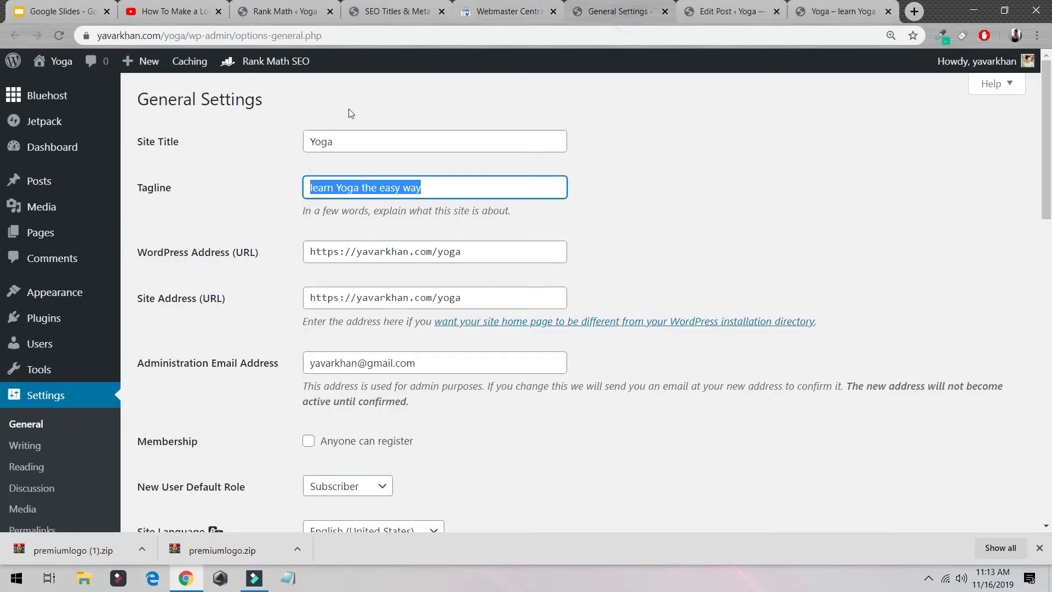
pyautogui.click(407, 13)
pyautogui.scroll(5, 540, 245)
pyautogui.click(459, 394)
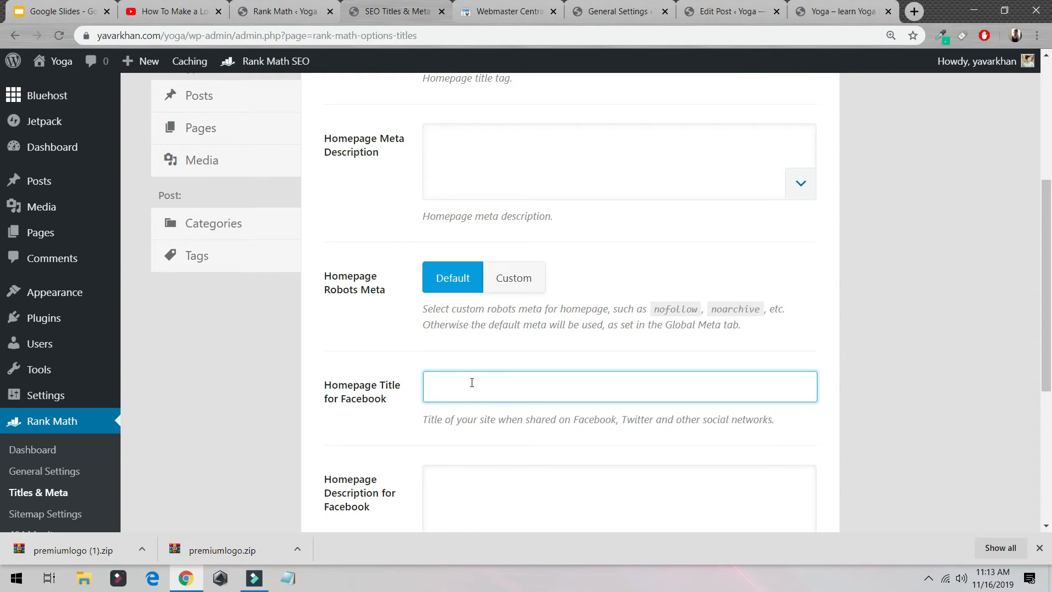
pyautogui.click(725, 4)
pyautogui.click(621, 14)
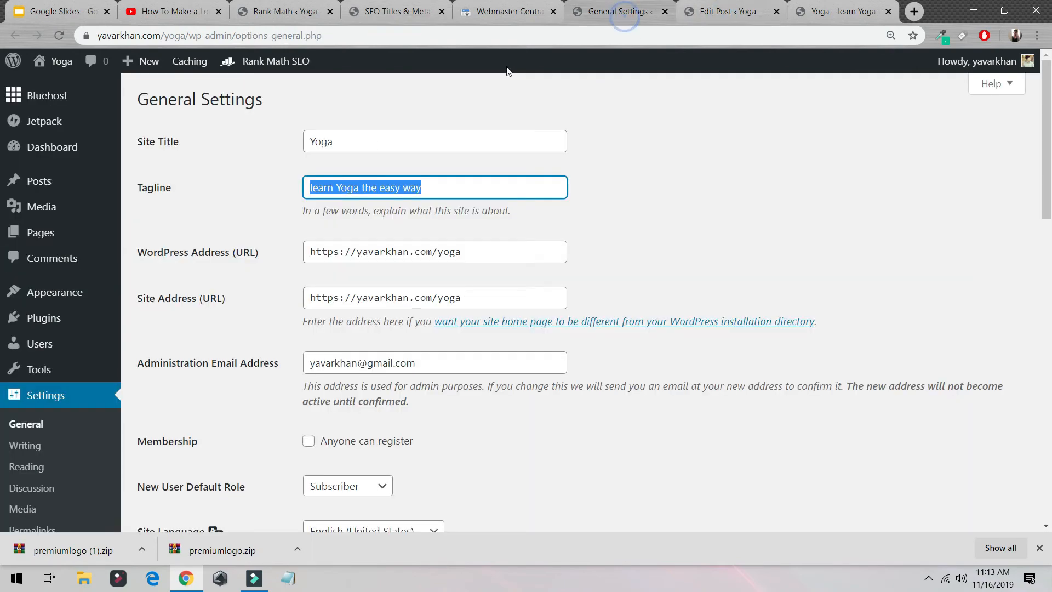
pyautogui.click(534, 8)
pyautogui.click(405, 8)
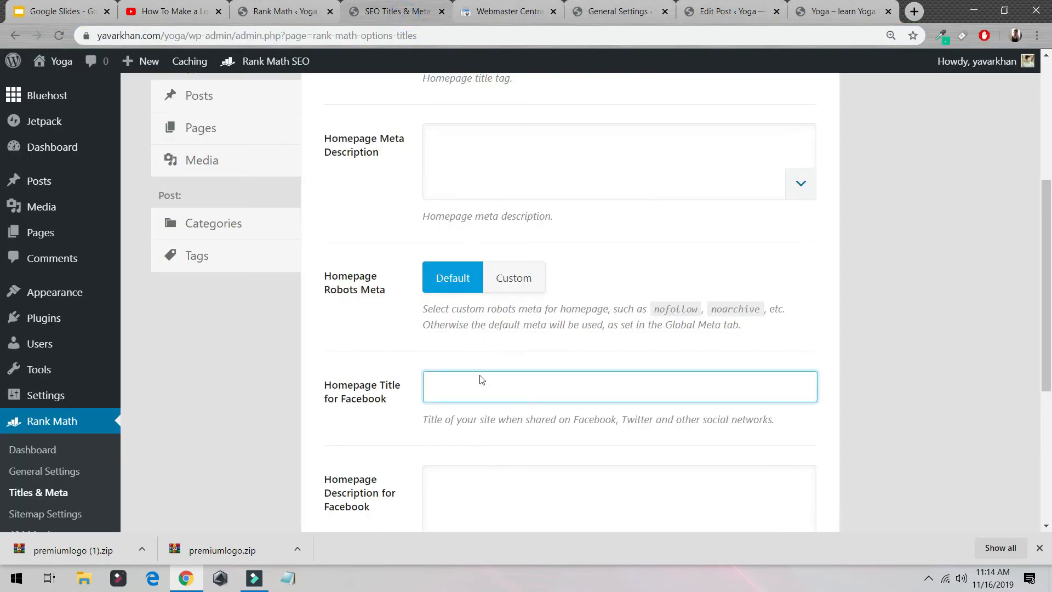
# Paste "learn Yoga the easy way" as the homepage description for Facebook and enter "Yoga" as its title
pyautogui.scroll(-3, 466, 413)
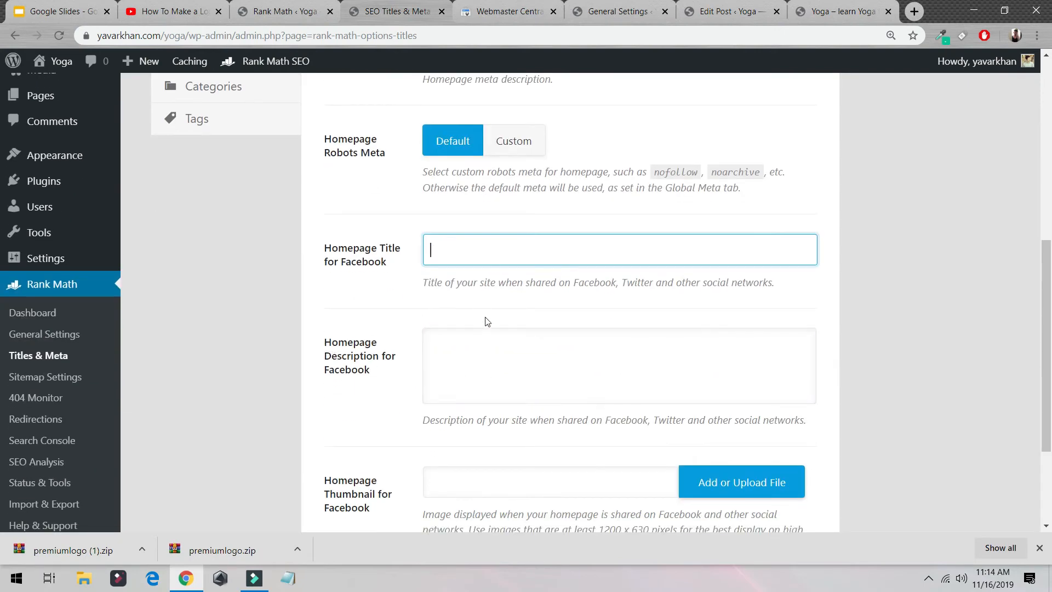
pyautogui.click(477, 334)
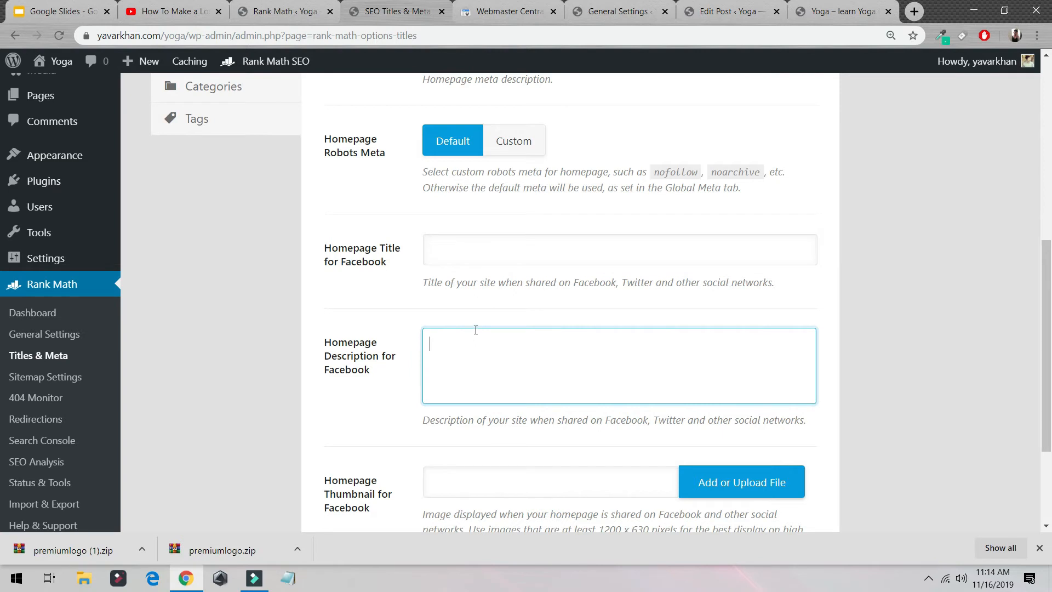
pyautogui.hotkey('ctrl', 'v')
pyautogui.click(466, 251)
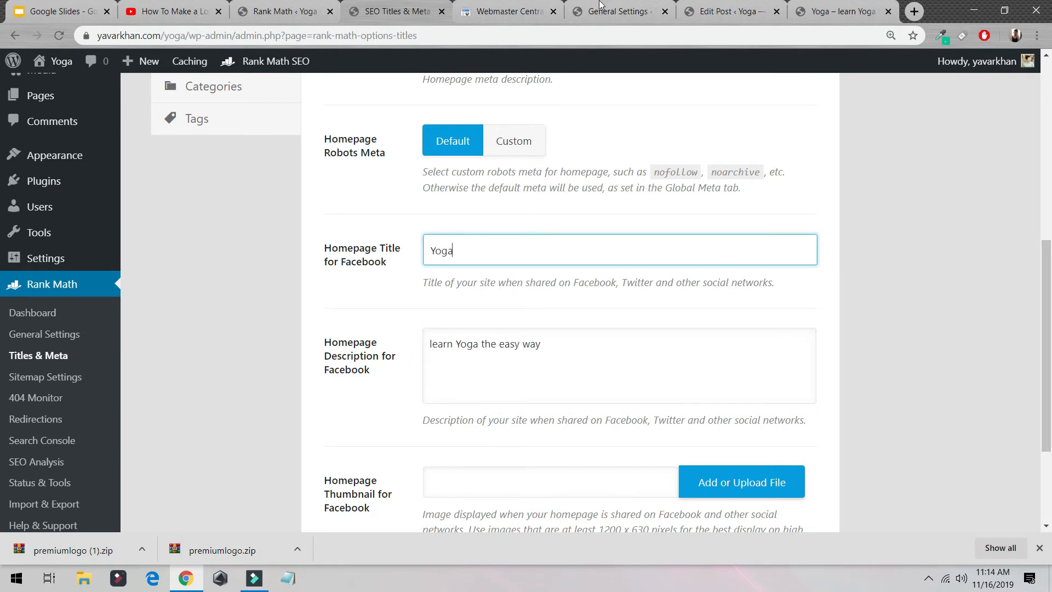
# Recheck the site title and tagline in the WordPress General Settings and return to the Rank Math homepage fields
pyautogui.click(834, 6)
pyautogui.click(770, 8)
pyautogui.click(657, 6)
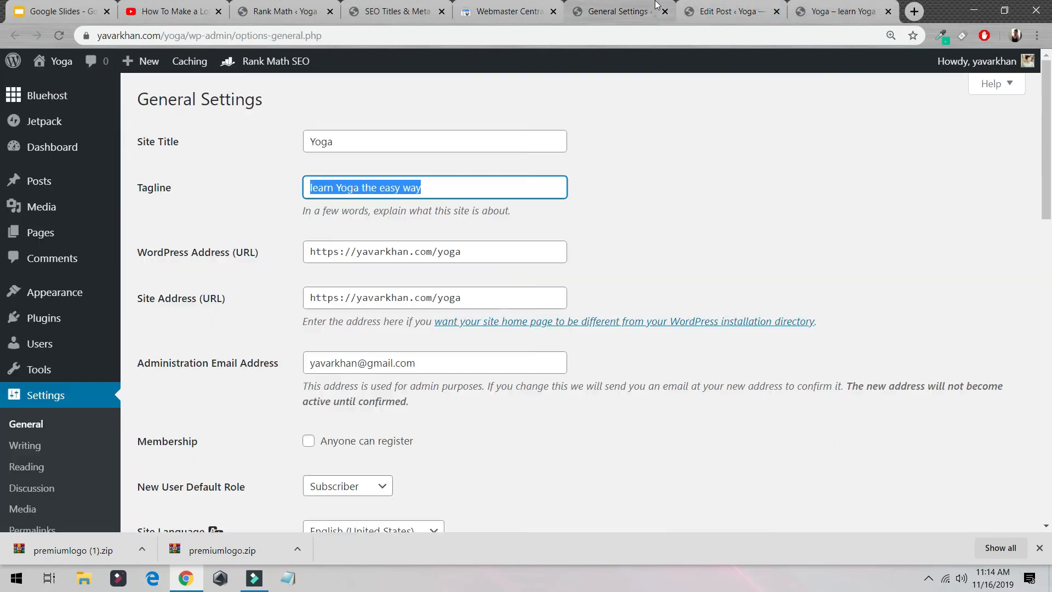
pyautogui.click(394, 11)
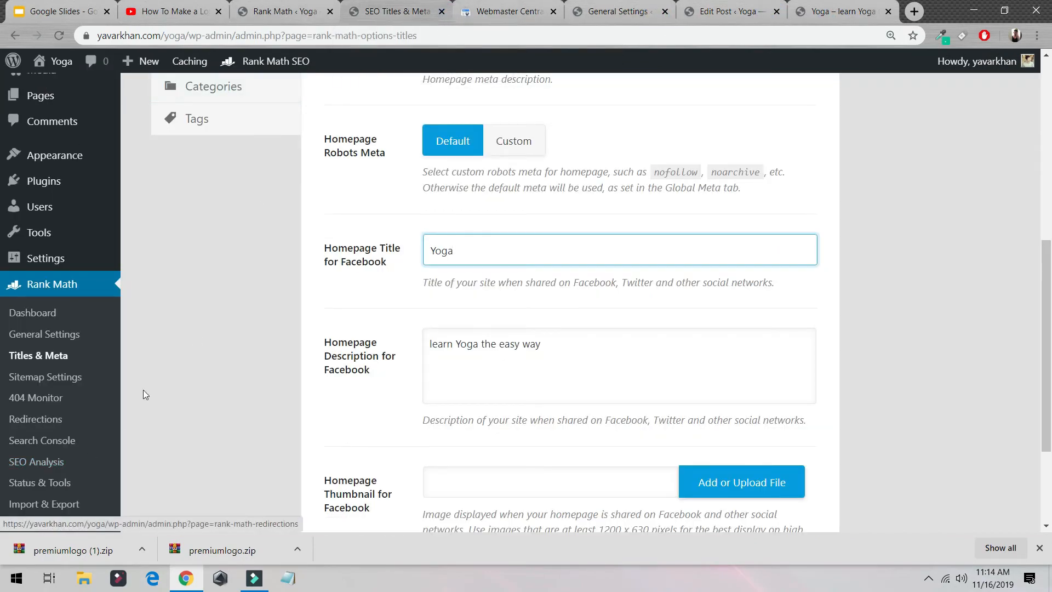
# Set the homepage thumbnail for Facebook to the last mountain sunset photo in the media library
pyautogui.scroll(-3, 185, 356)
pyautogui.click(740, 325)
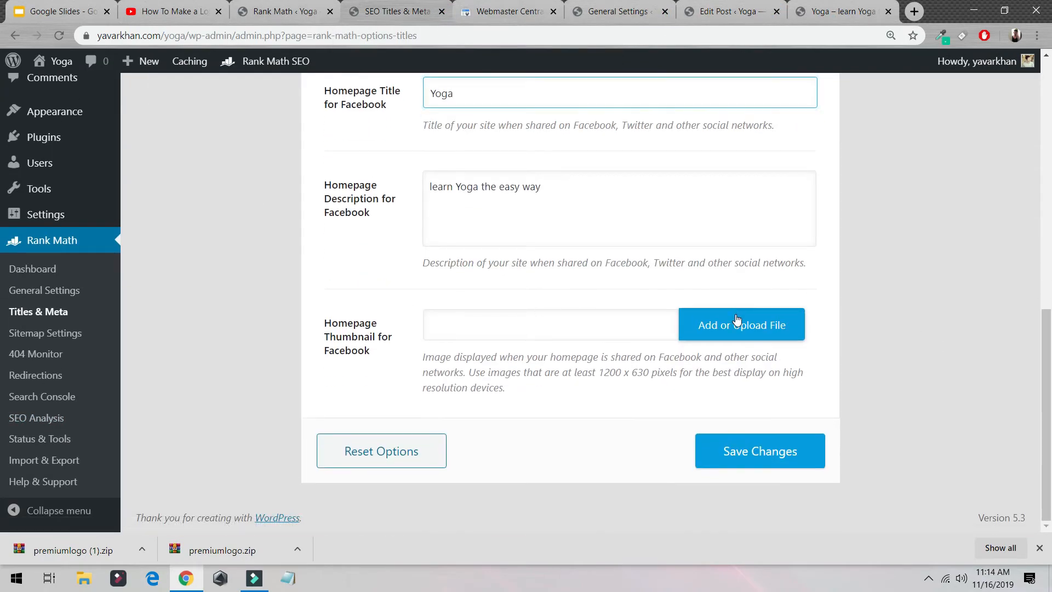
pyautogui.click(394, 273)
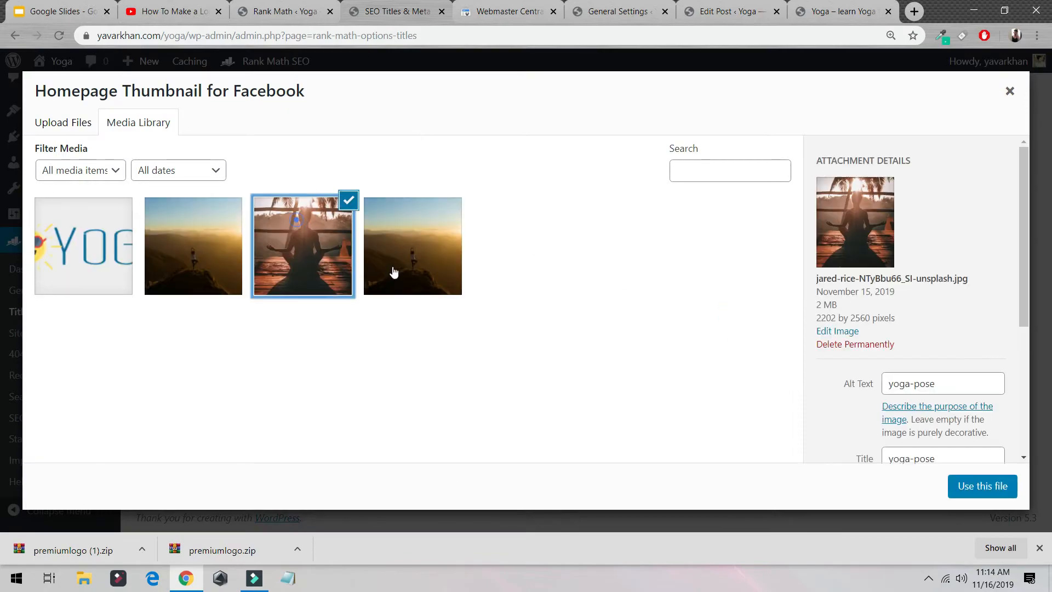
pyautogui.click(995, 489)
# Open the Authors settings in Titles & Meta and review the author archives, base and robots options
pyautogui.scroll(5, 380, 288)
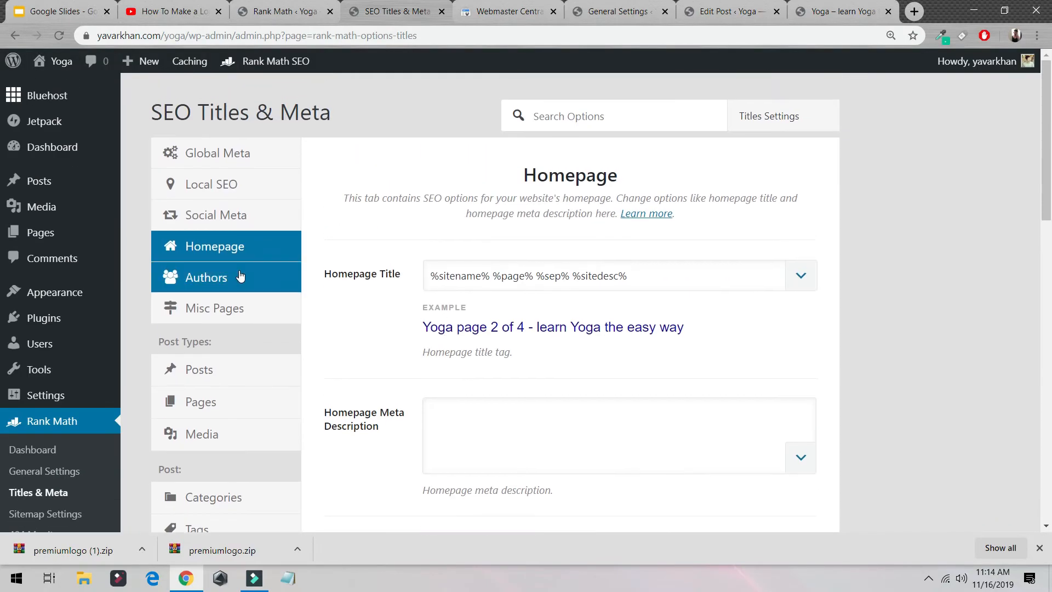
pyautogui.click(247, 278)
pyautogui.scroll(-2, 528, 275)
pyautogui.scroll(-3, 528, 275)
pyautogui.scroll(5, 369, 235)
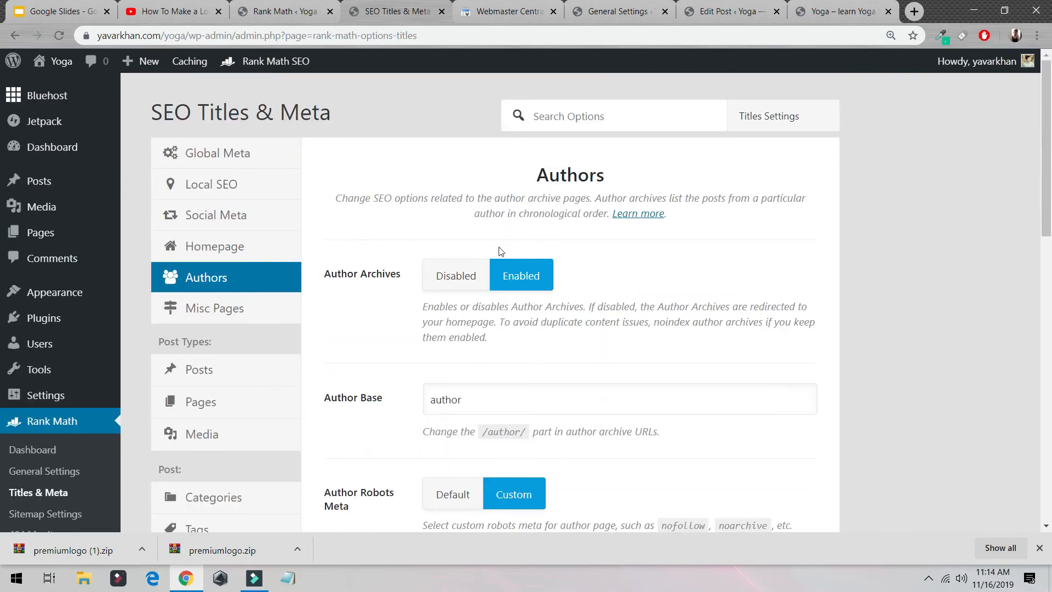
# Review the Misc Pages date archive options and the Posts title, description and rich snippet defaults
pyautogui.click(264, 321)
pyautogui.scroll(-3, 457, 258)
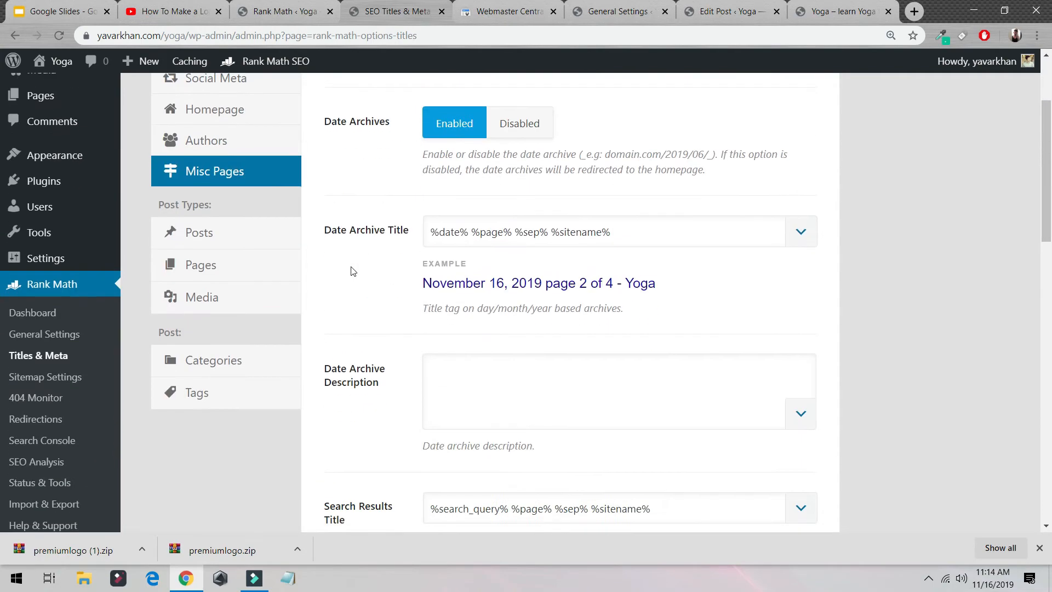
pyautogui.click(241, 233)
pyautogui.scroll(2, 506, 174)
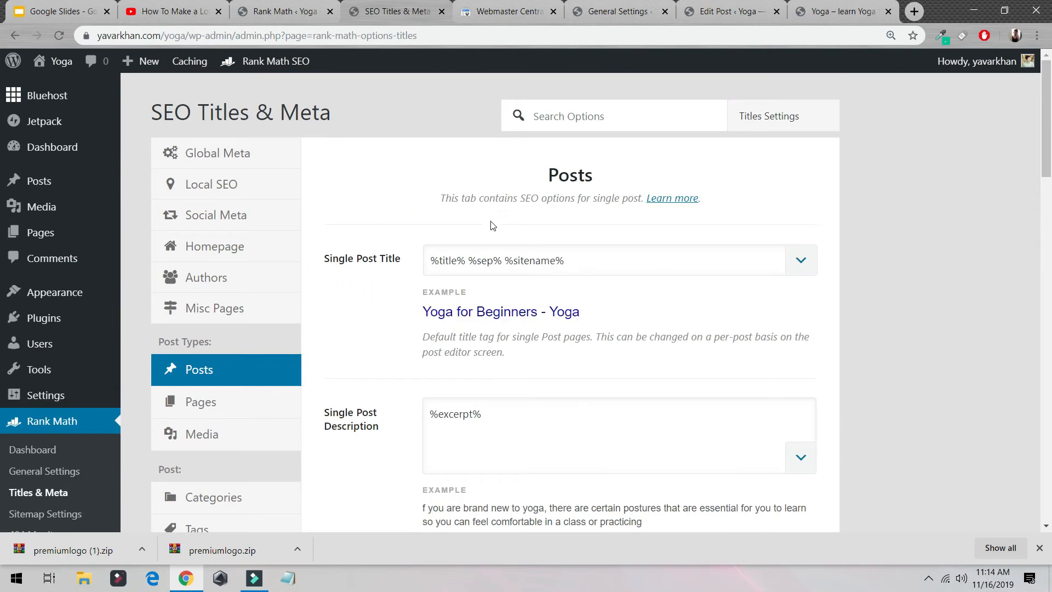
pyautogui.scroll(-5, 511, 235)
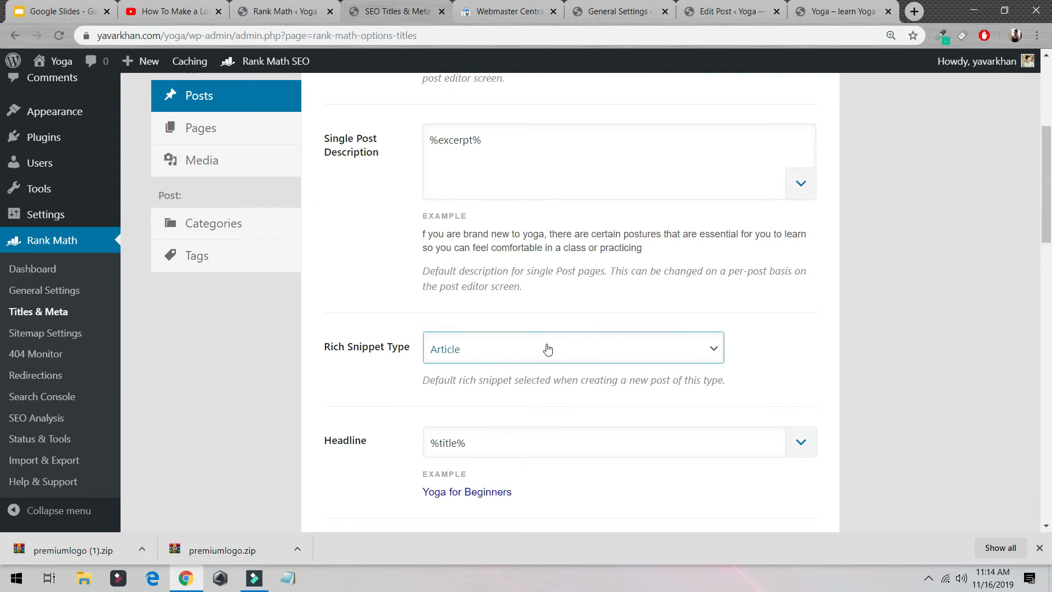
# View the Pages and Media post type settings, including their title, description and rich snippet defaults
pyautogui.click(199, 128)
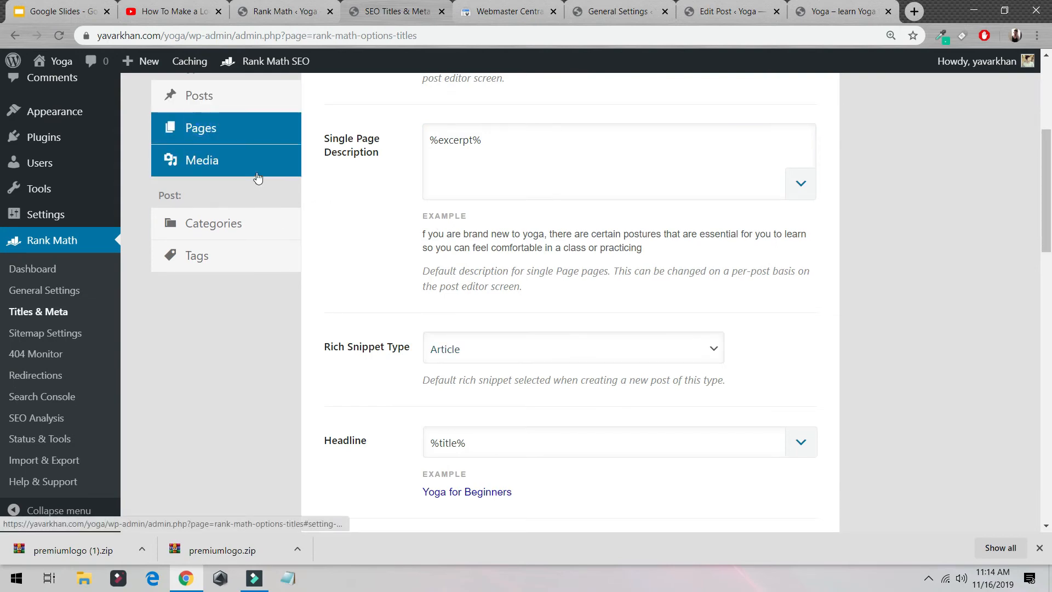
pyautogui.scroll(5, 352, 241)
pyautogui.scroll(-2, 345, 251)
pyautogui.click(266, 288)
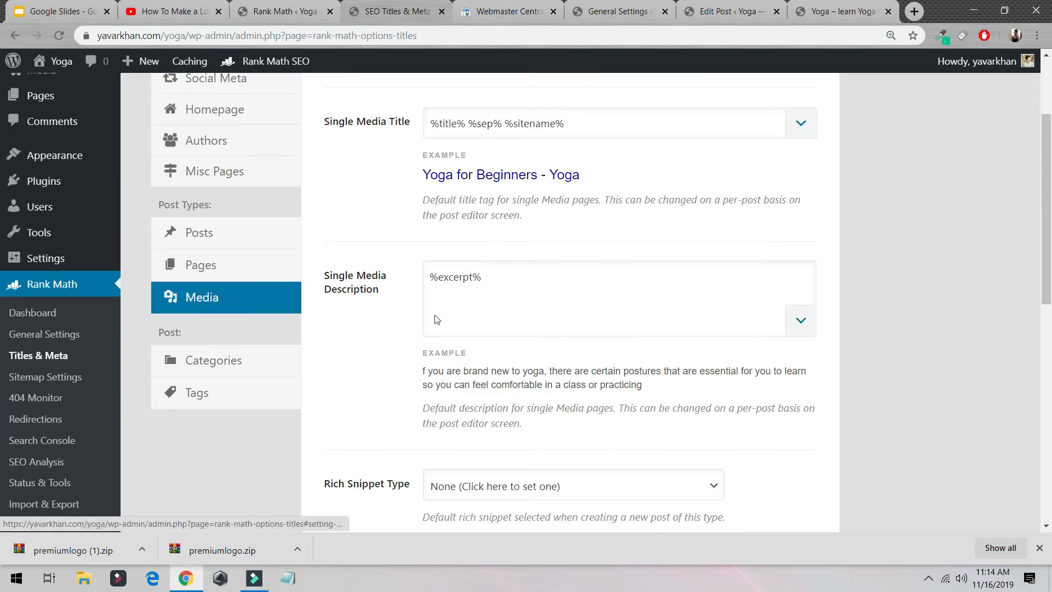
# Review the Categories and Tags settings, including archive titles, descriptions and robots meta
pyautogui.click(262, 359)
pyautogui.click(458, 294)
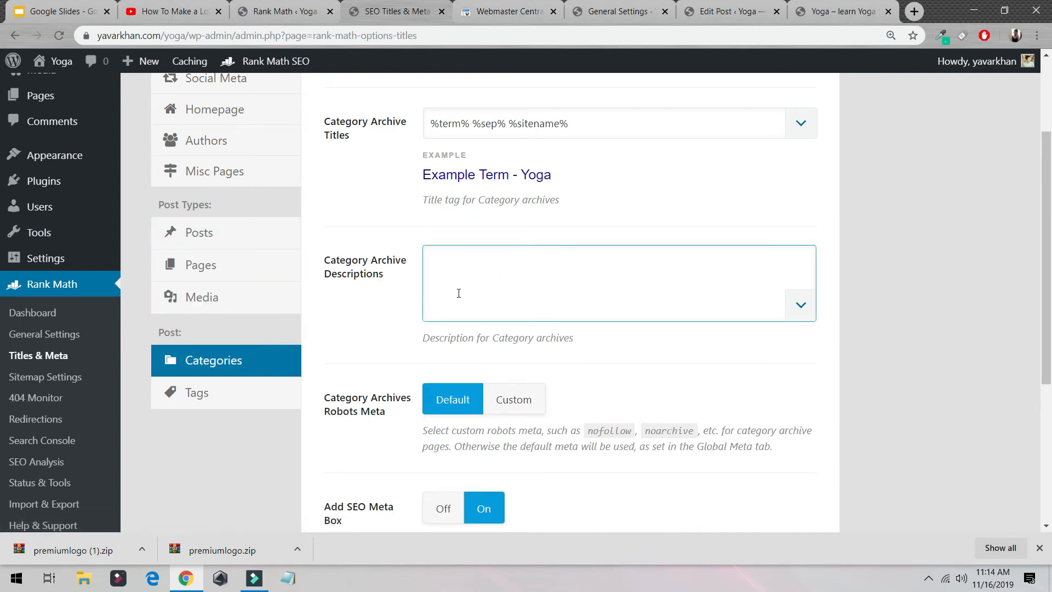
pyautogui.scroll(-5, 369, 215)
pyautogui.click(217, 142)
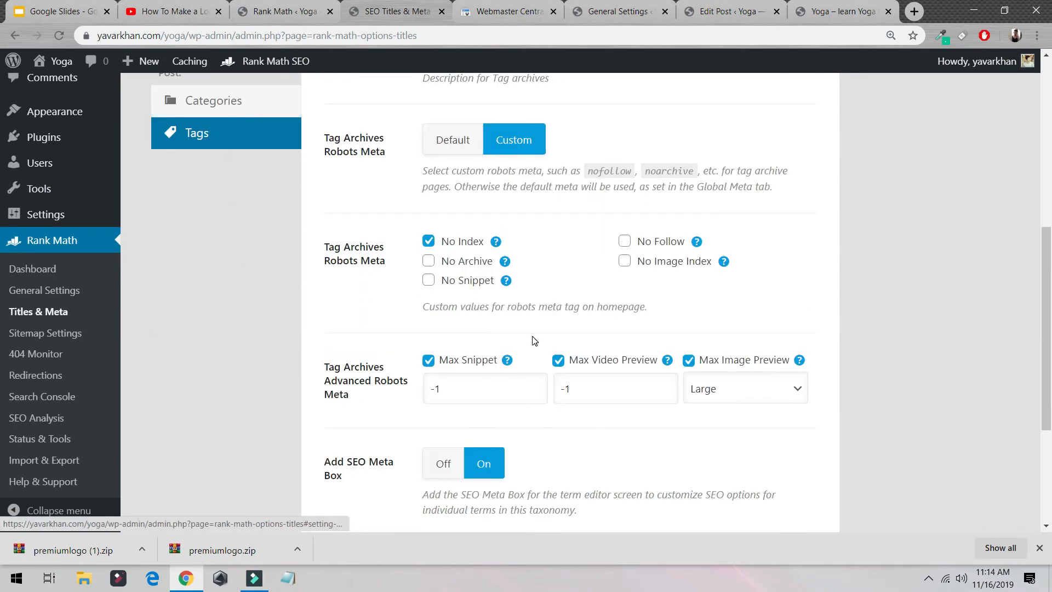
pyautogui.scroll(7, 383, 246)
pyautogui.scroll(-3, 258, 181)
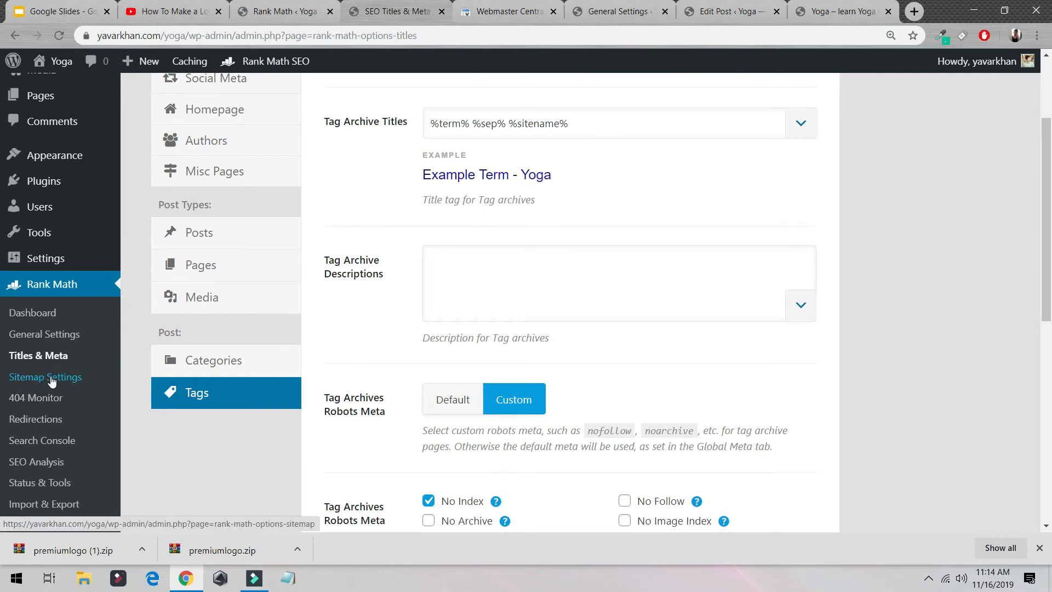
# Open Rank Math's Sitemap Settings and load the site's sitemap_index.xml in its own browser tab
pyautogui.click(52, 378)
pyautogui.click(588, 110)
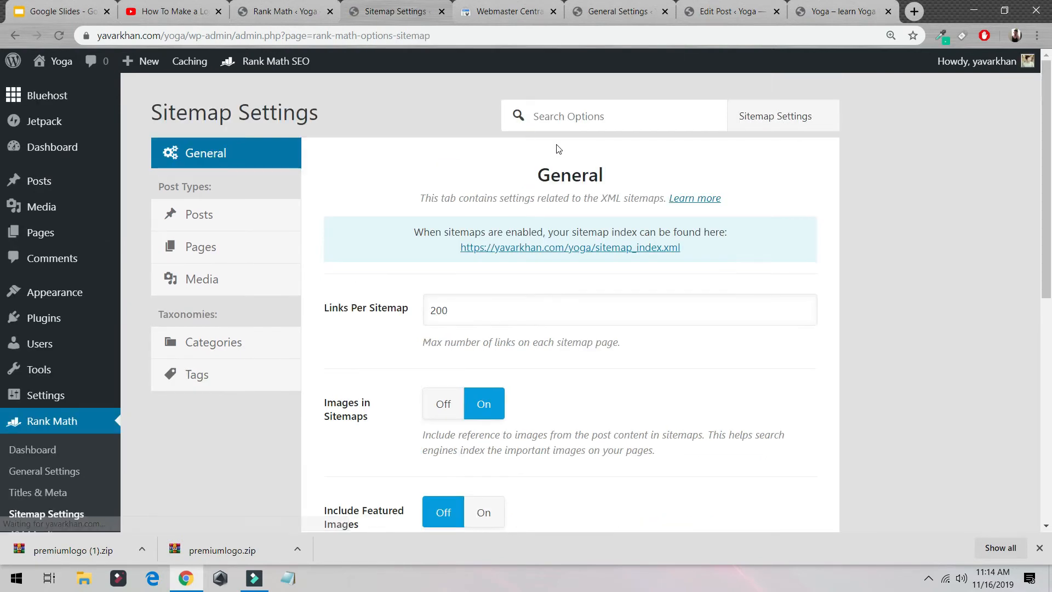
pyautogui.click(565, 249)
pyautogui.click(450, 11)
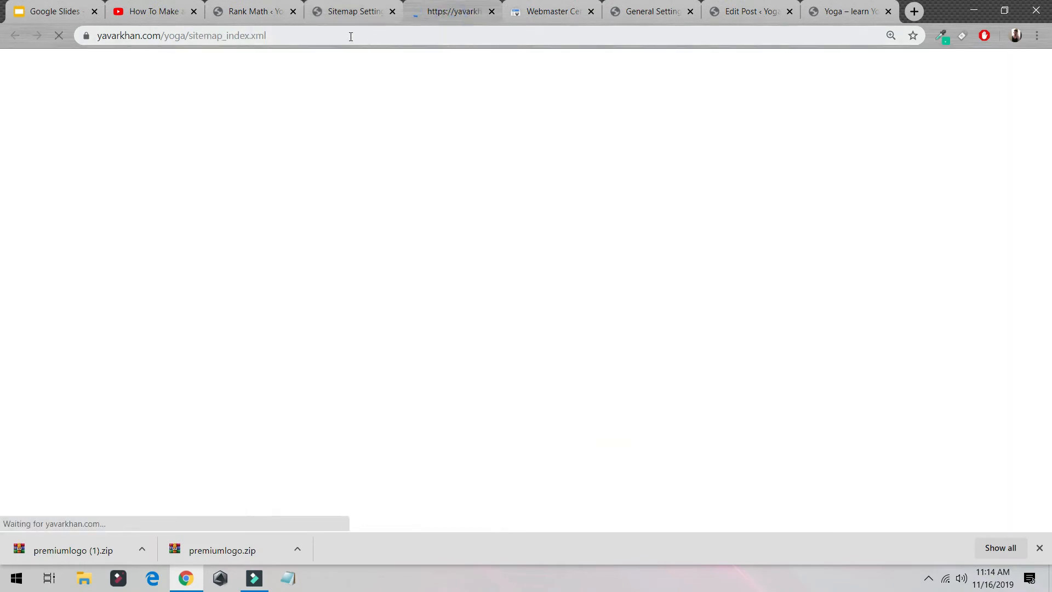
# Search Google for "google search console" in the browser tab showing Webmaster Central
pyautogui.click(556, 11)
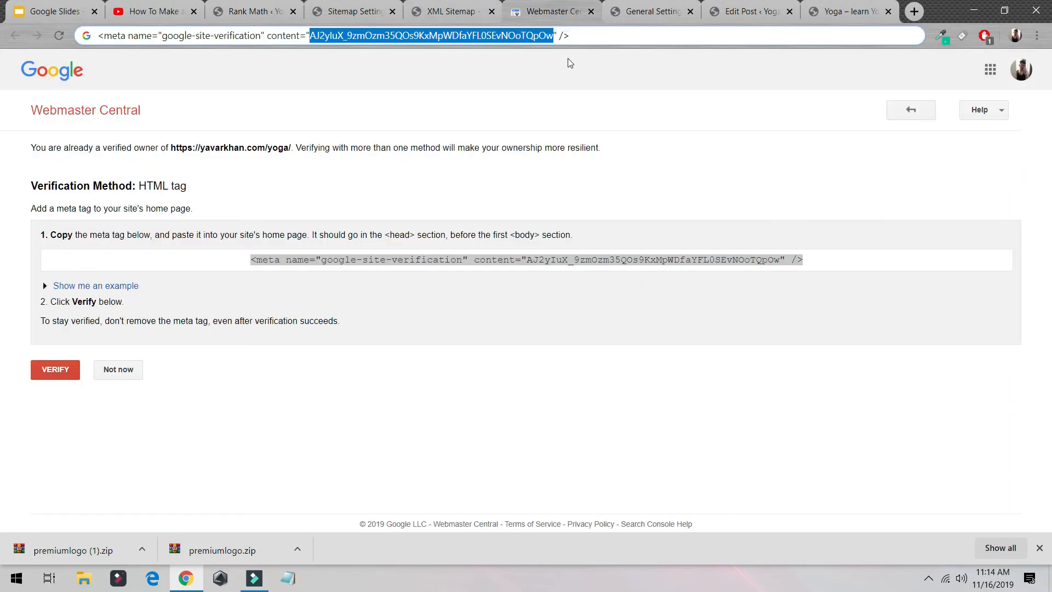
pyautogui.hotkey('ctrl', 'a')
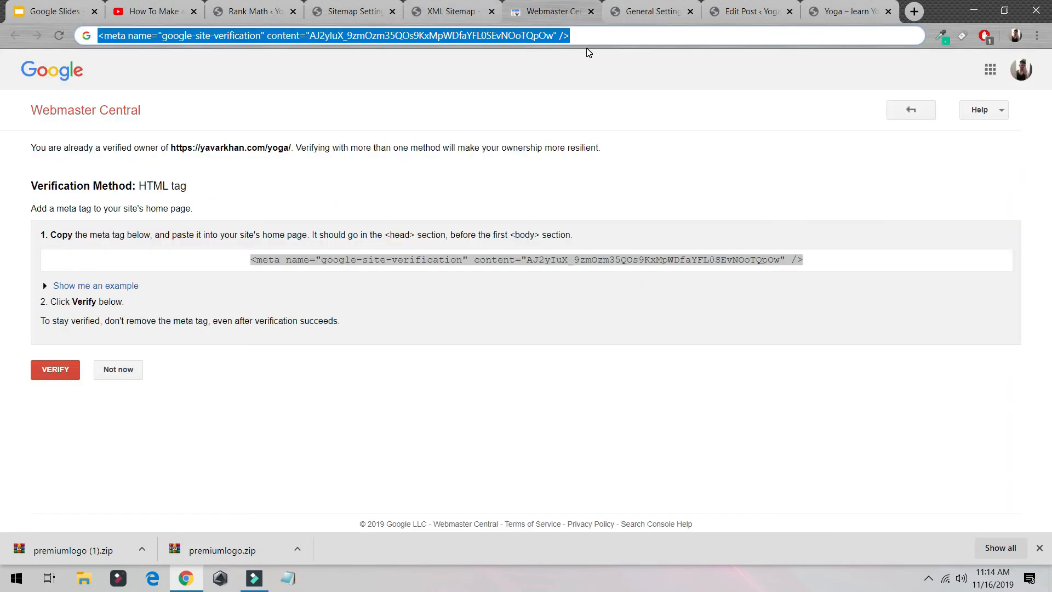
pyautogui.write('google search console')
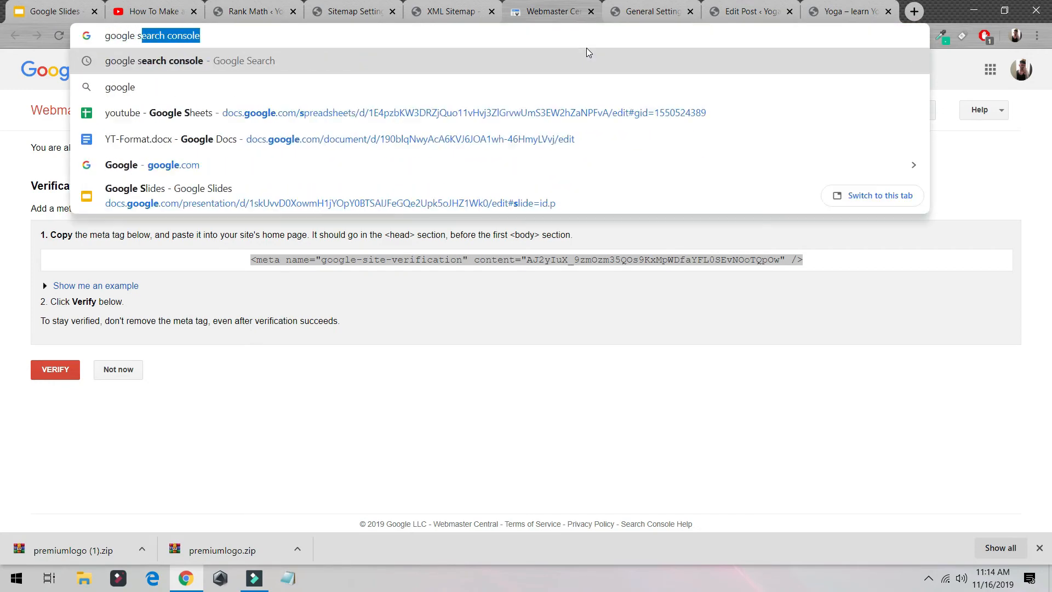
pyautogui.press('Return')
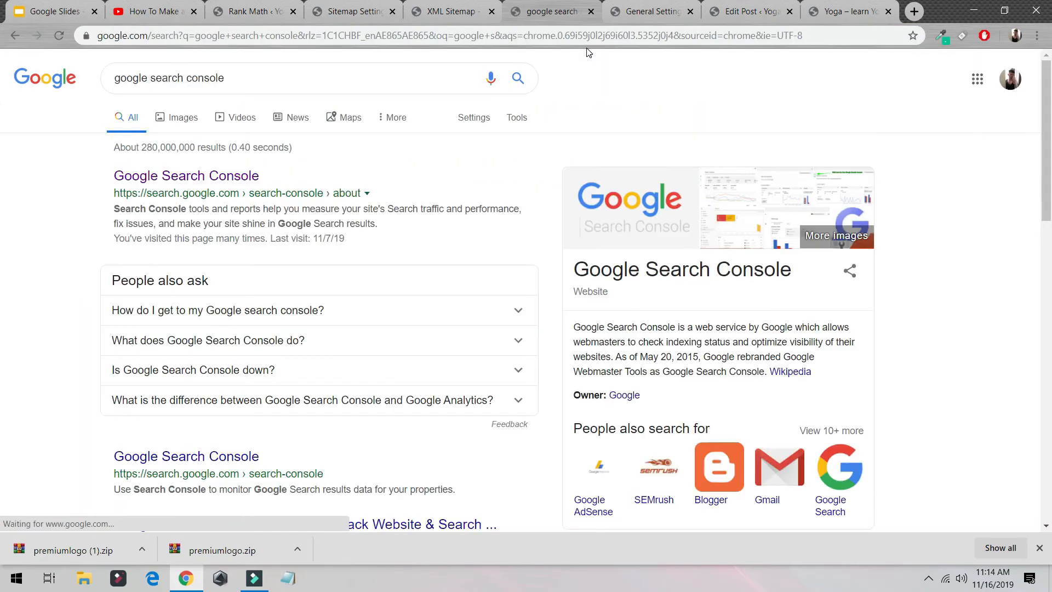
# Open Google Search Console from the search results and bring up its Sitemaps page
pyautogui.click(232, 179)
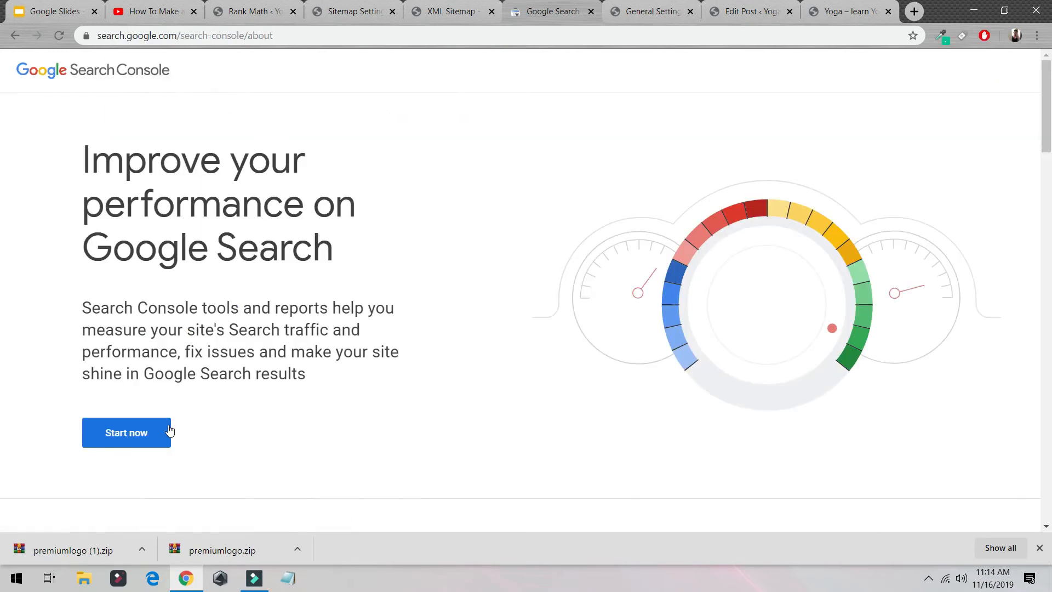
pyautogui.click(169, 431)
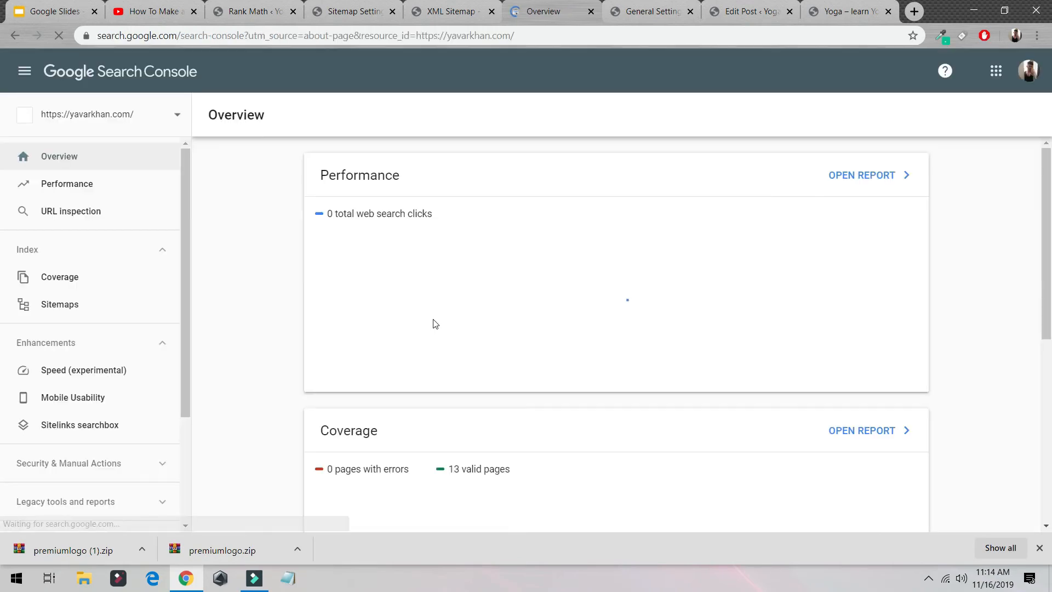
pyautogui.click(452, 12)
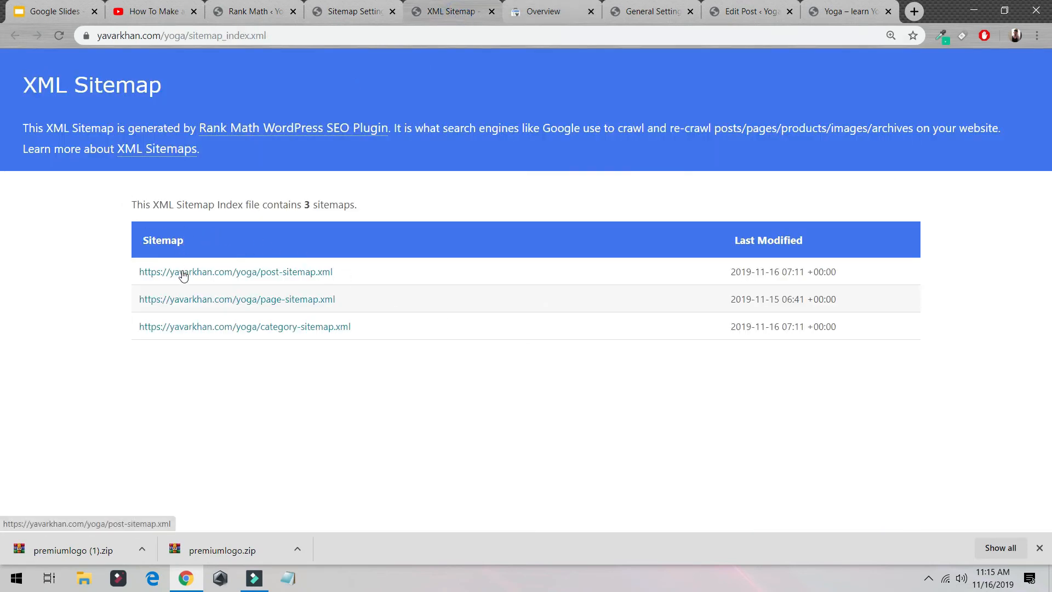
pyautogui.click(561, 7)
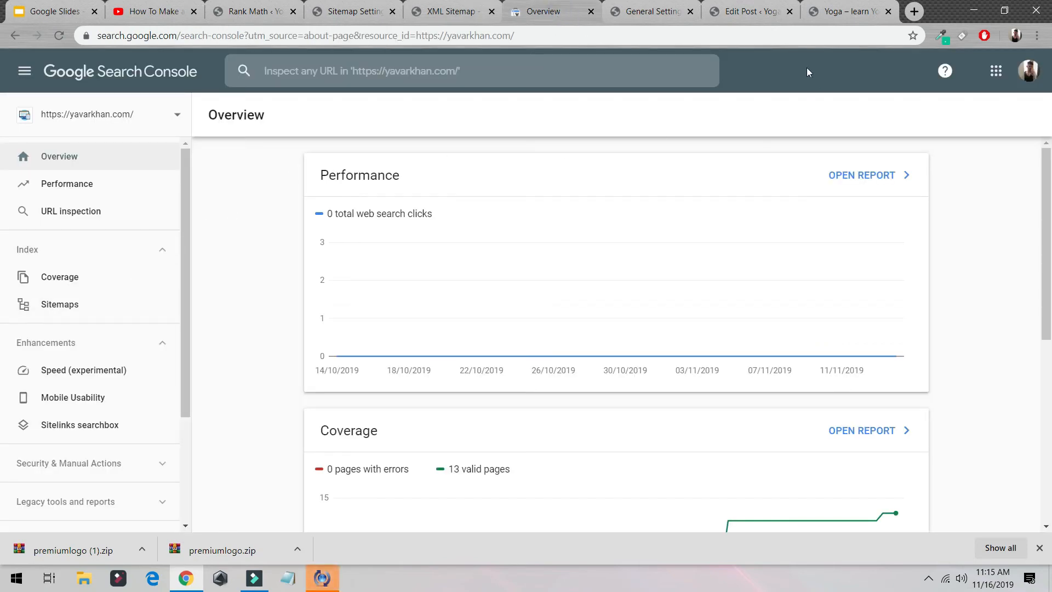
pyautogui.click(65, 310)
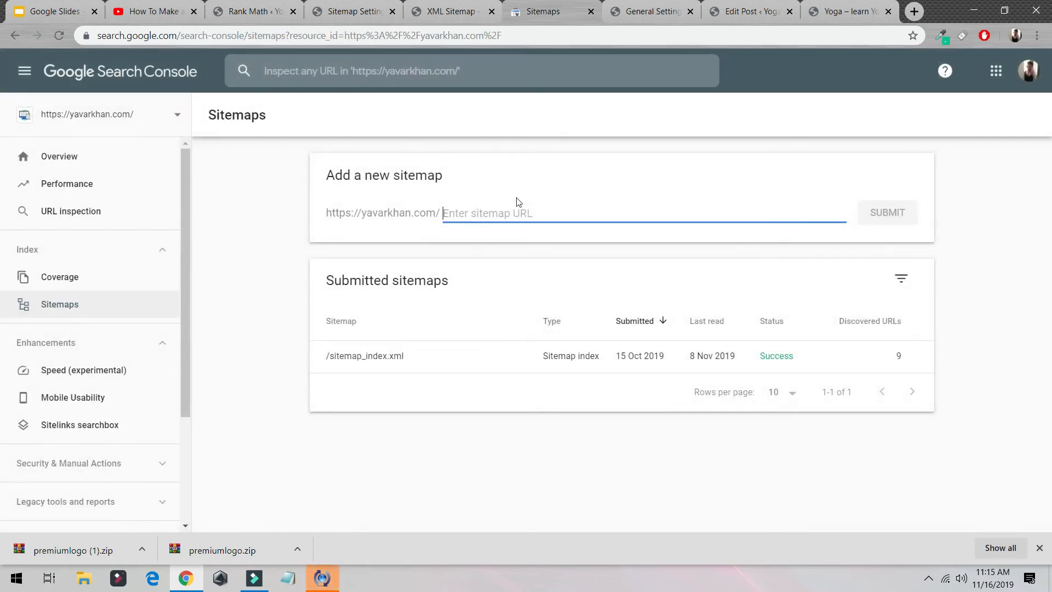
# Copy sitemap_index.xml from the XML sitemap's address into Search Console's new sitemap field and highlight the already submitted sitemap's row
pyautogui.click(447, 11)
pyautogui.moveTo(189, 35); pyautogui.dragTo(352, 65)
pyautogui.hotkey('ctrl', 'c')
pyautogui.click(542, 10)
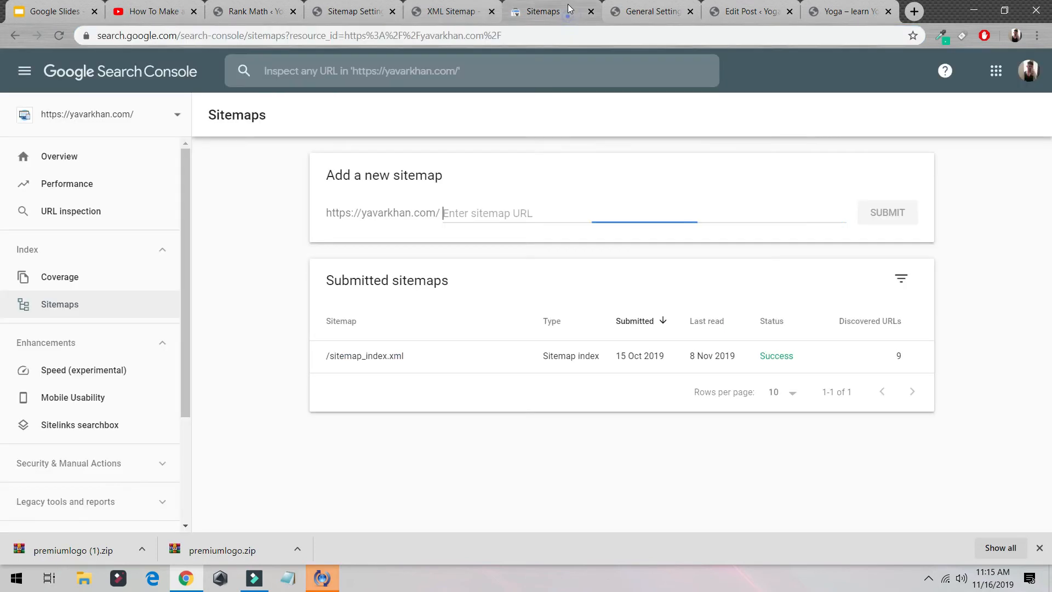
pyautogui.hotkey('ctrl', 'v')
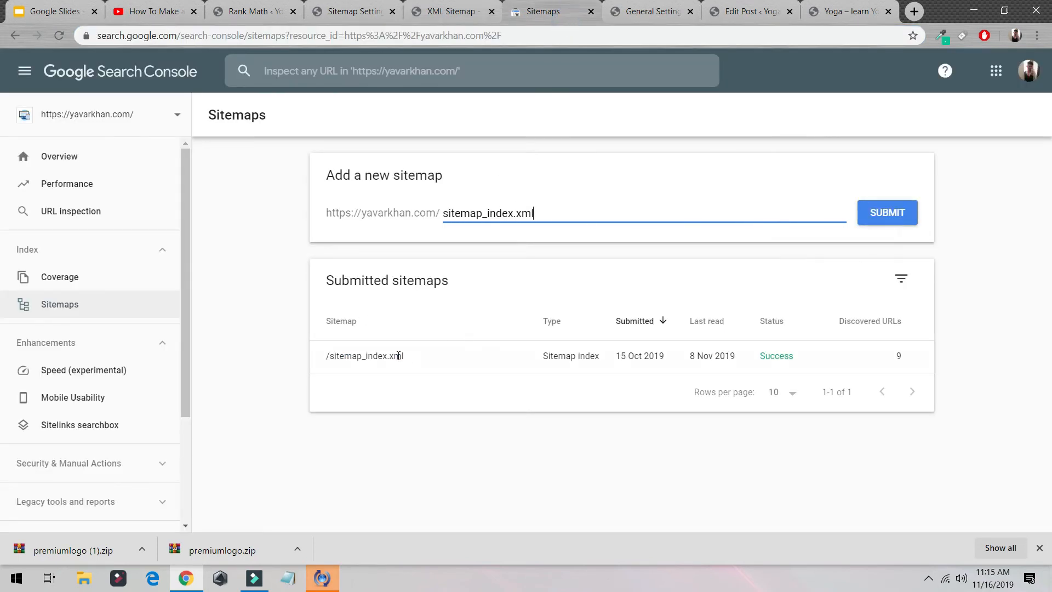
pyautogui.moveTo(321, 356); pyautogui.dragTo(941, 365)
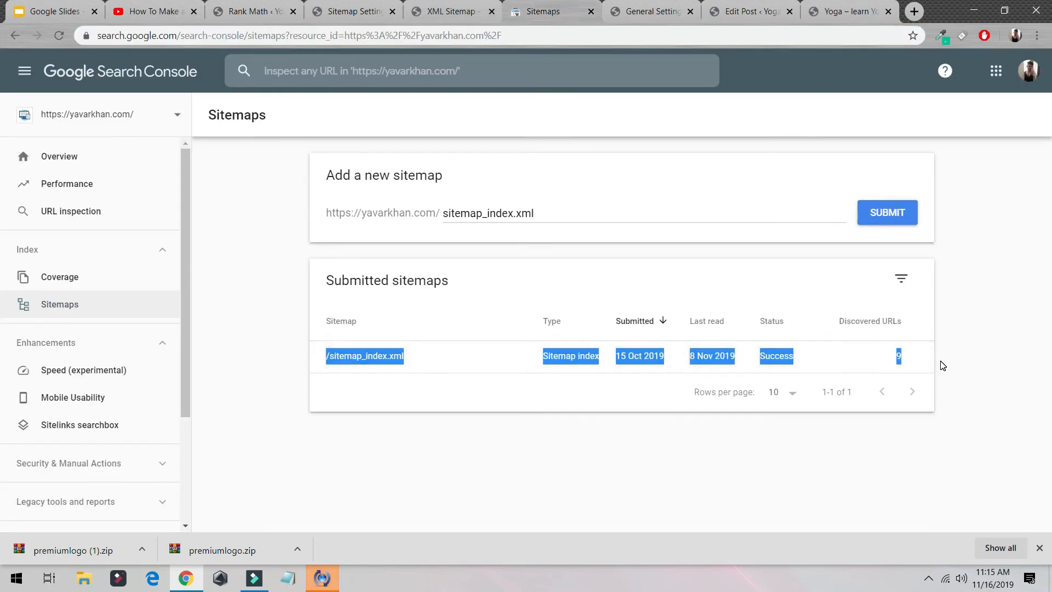
# Review the Search Console Overview, covering the Performance, Coverage and Enhancements reports
pyautogui.click(127, 153)
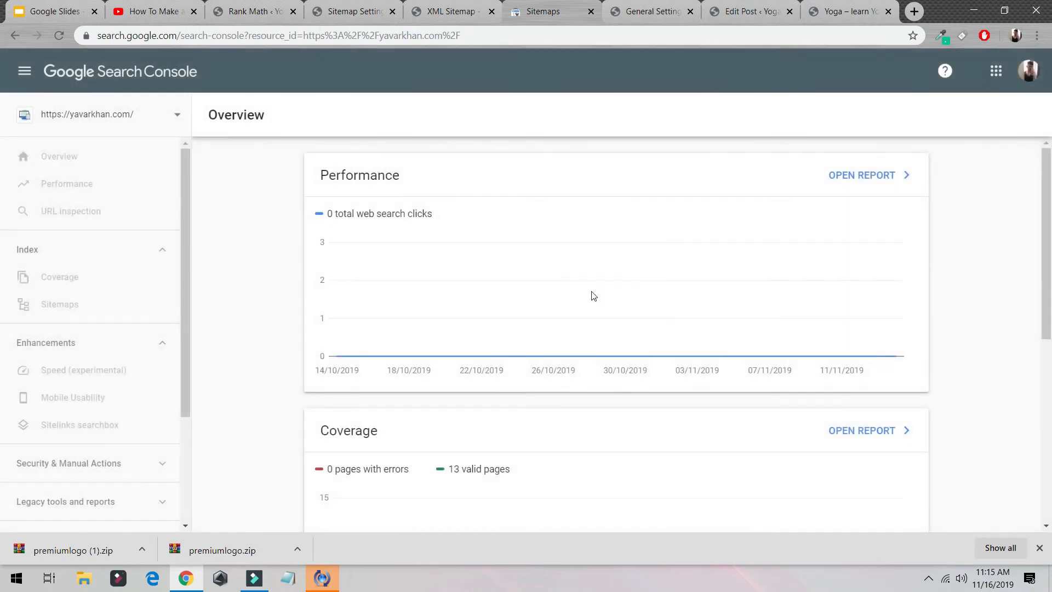
pyautogui.scroll(-5, 459, 287)
pyautogui.scroll(-2, 558, 300)
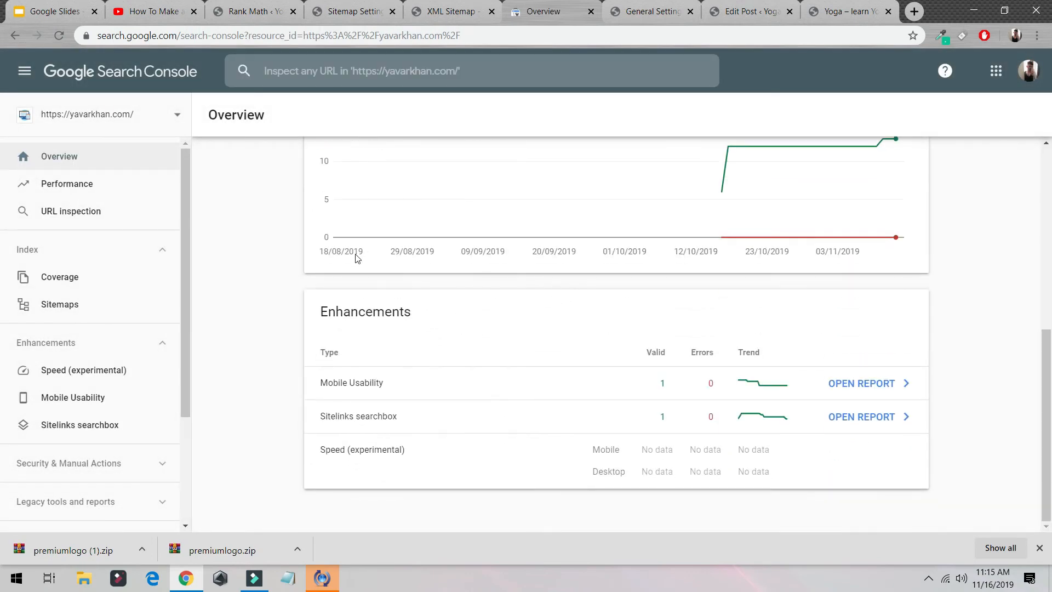
pyautogui.scroll(7, 493, 291)
pyautogui.scroll(-5, 509, 280)
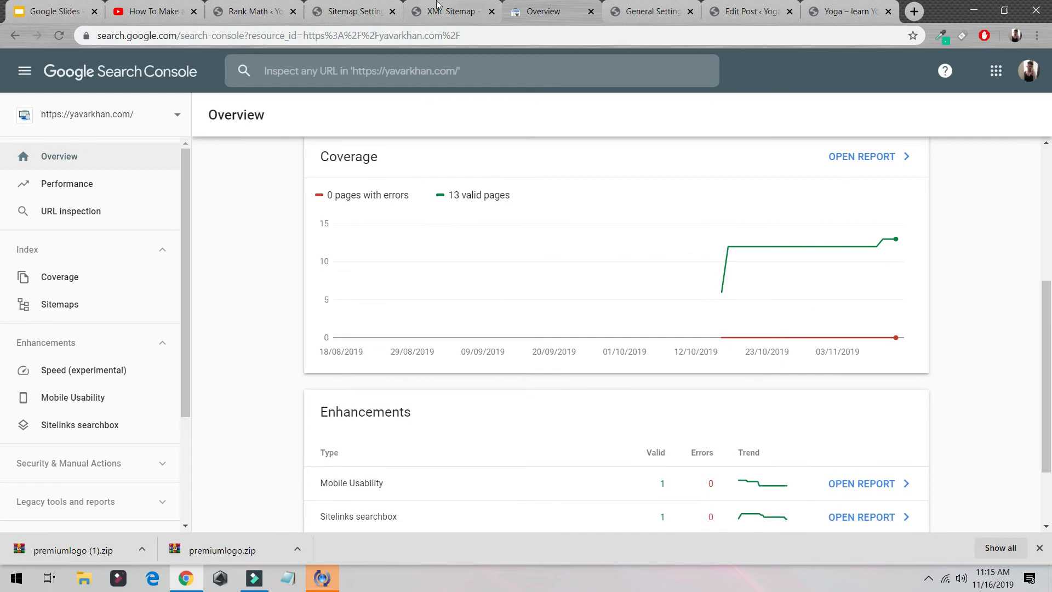
# Return to Rank Math's Sitemap Settings in WordPress, look through the general options and open the 404 Monitor
pyautogui.click(437, 7)
pyautogui.click(348, 10)
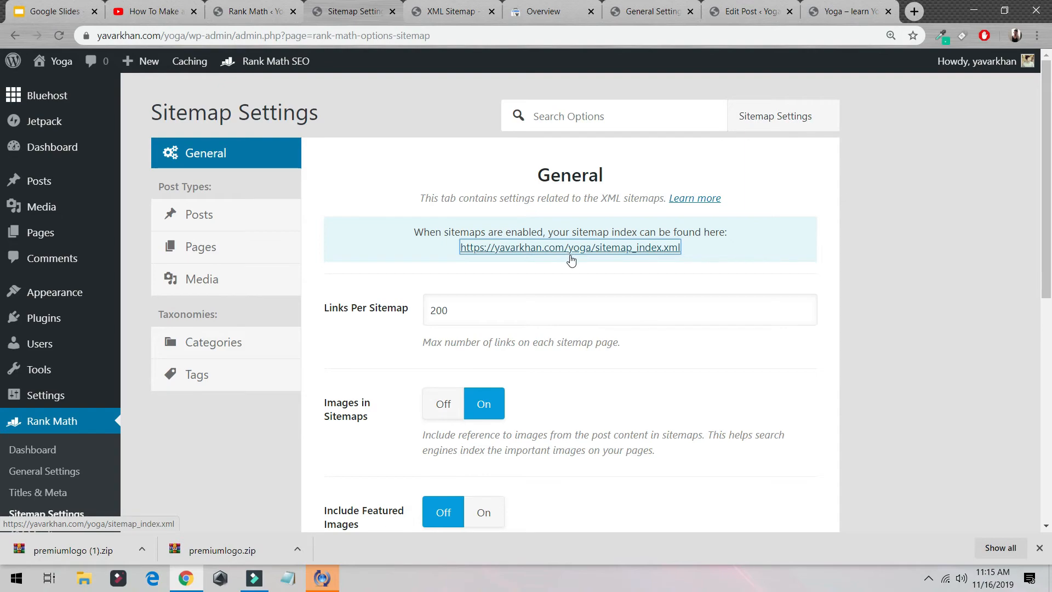
pyautogui.scroll(-8, 666, 331)
pyautogui.scroll(8, 657, 329)
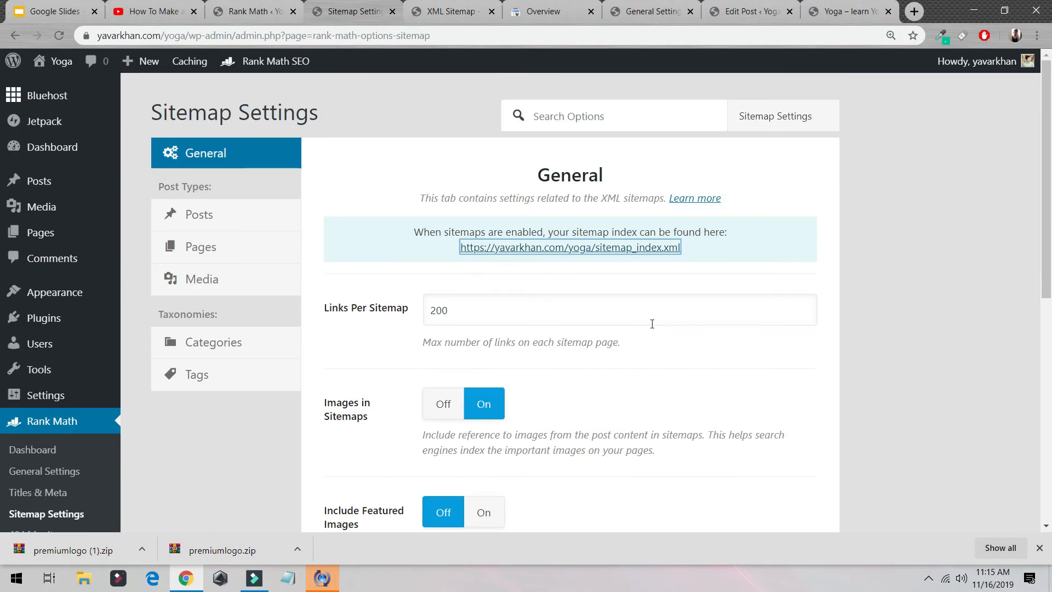
pyautogui.scroll(-5, 582, 301)
pyautogui.click(38, 354)
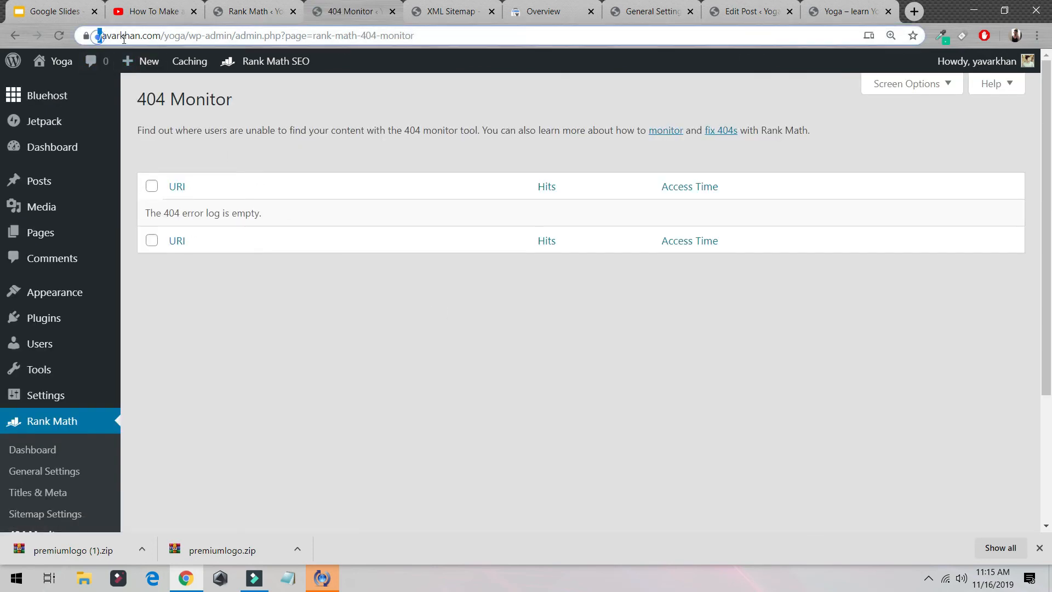
# Load the nonexistent address /yoga/asdasdasdasd on the site in the Search Console browser tab and examine the resulting page
pyautogui.moveTo(100, 37); pyautogui.dragTo(216, 36)
pyautogui.click(522, 10)
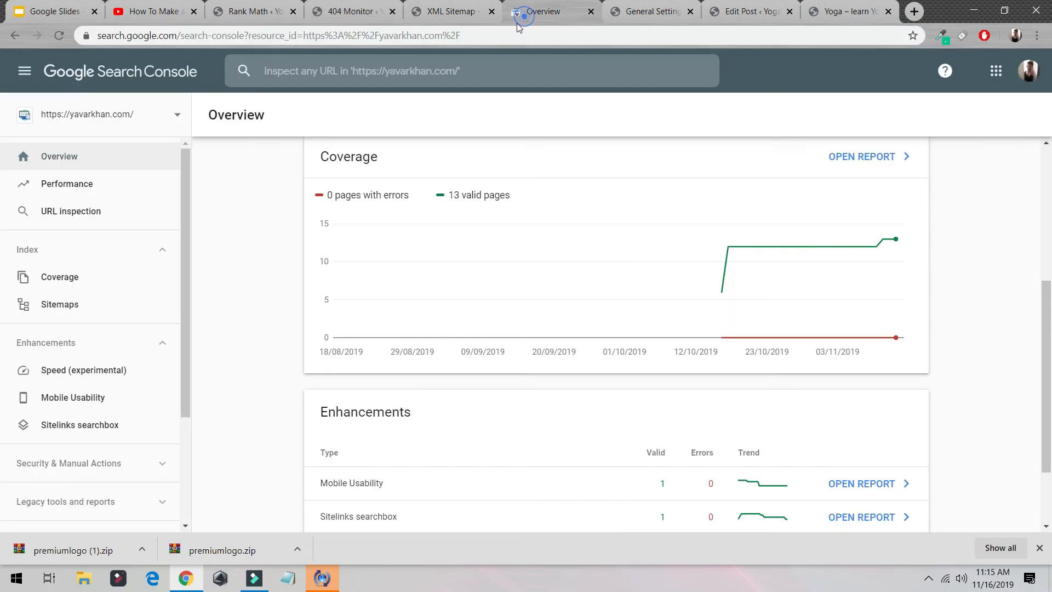
pyautogui.click(513, 31)
pyautogui.hotkey('ctrl', 'v')
pyautogui.write('/asdasdasdasd')
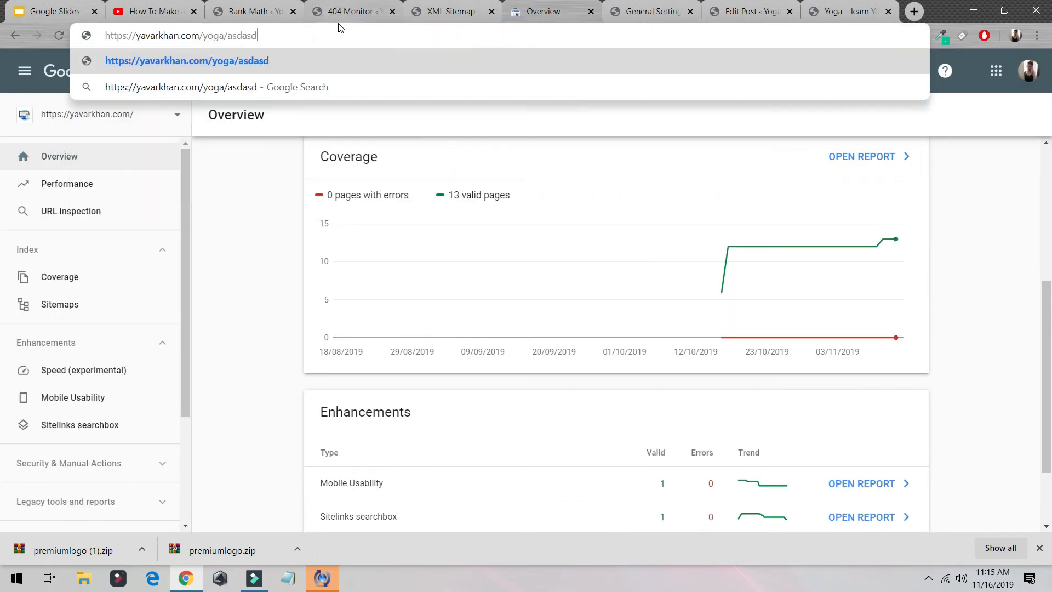
pyautogui.press('Return')
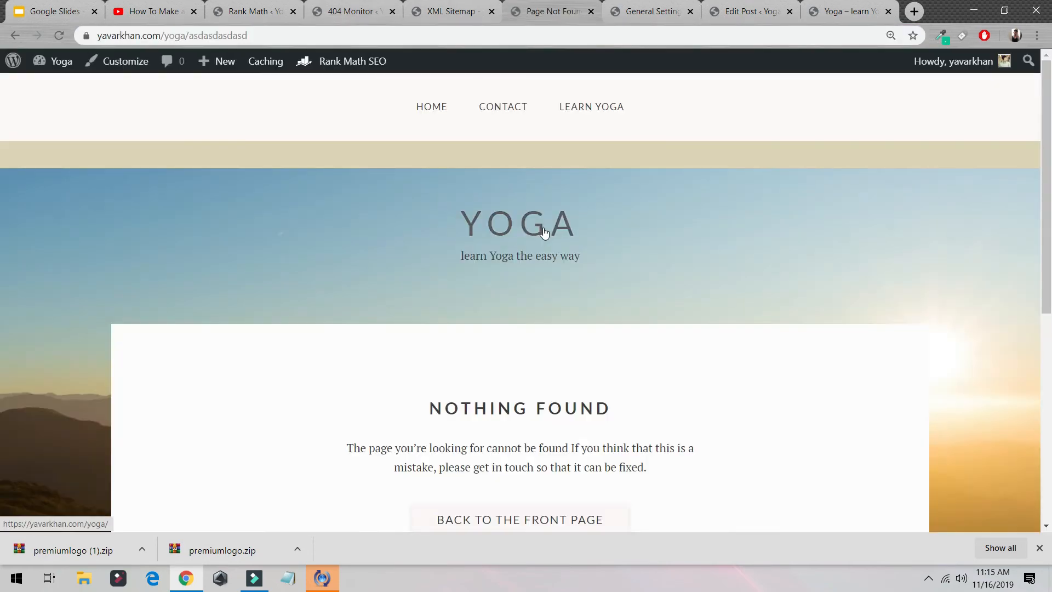
pyautogui.scroll(-5, 521, 230)
pyautogui.scroll(3, 392, 230)
pyautogui.moveTo(390, 246); pyautogui.dragTo(731, 397)
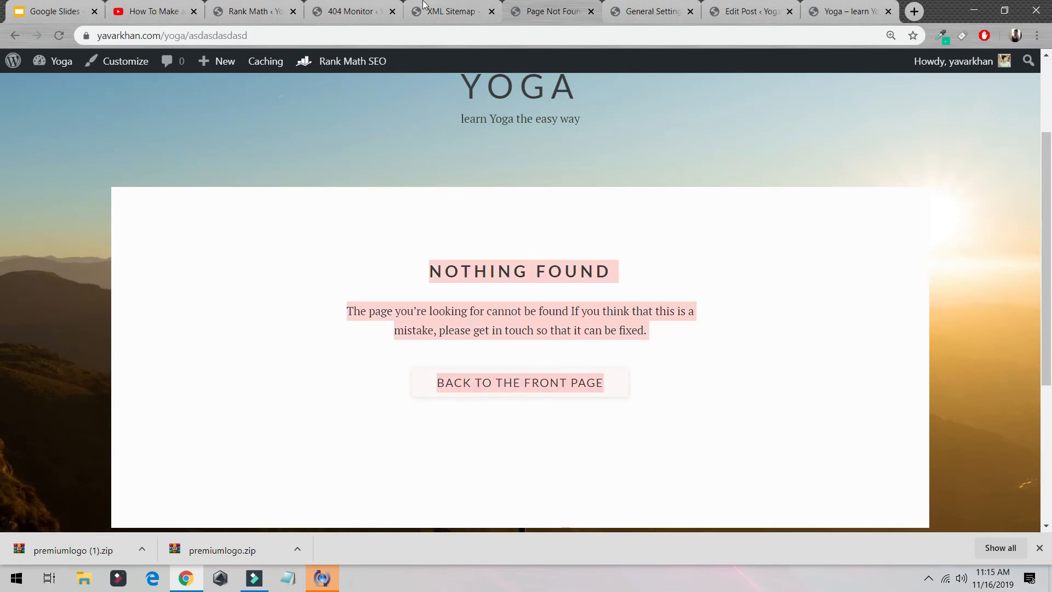
# Reload the 404 Monitor log and start a redirection for the asdasdasdasd entry
pyautogui.click(351, 11)
pyautogui.click(59, 35)
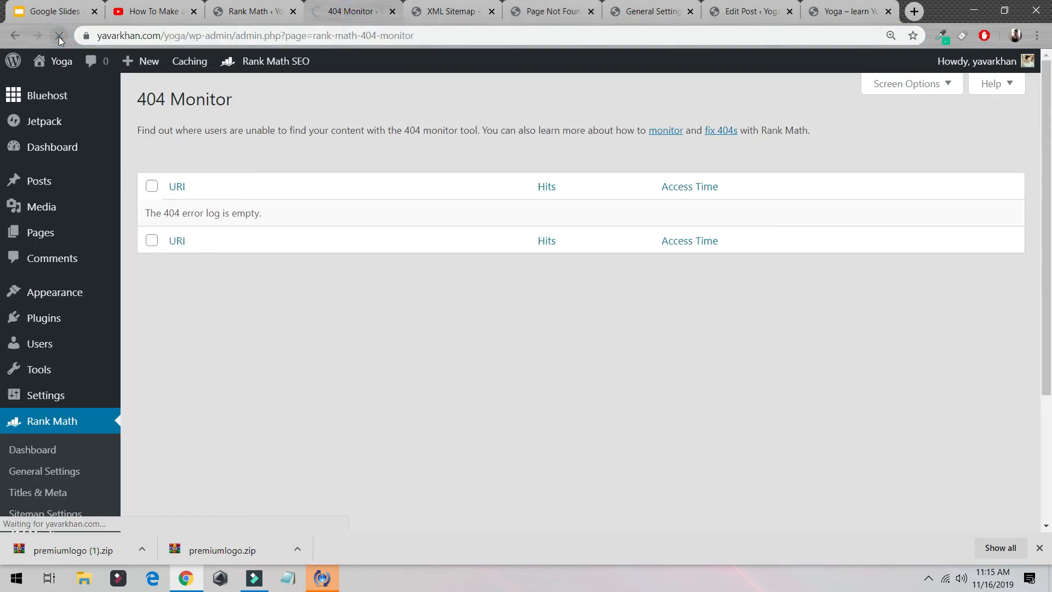
pyautogui.moveTo(218, 229)
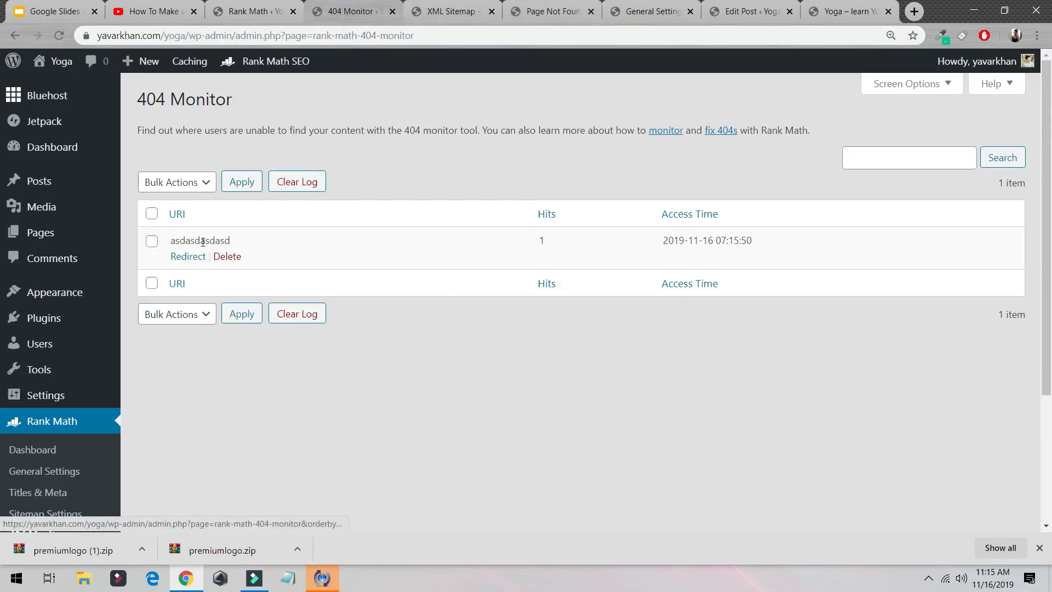
pyautogui.doubleClick(173, 241)
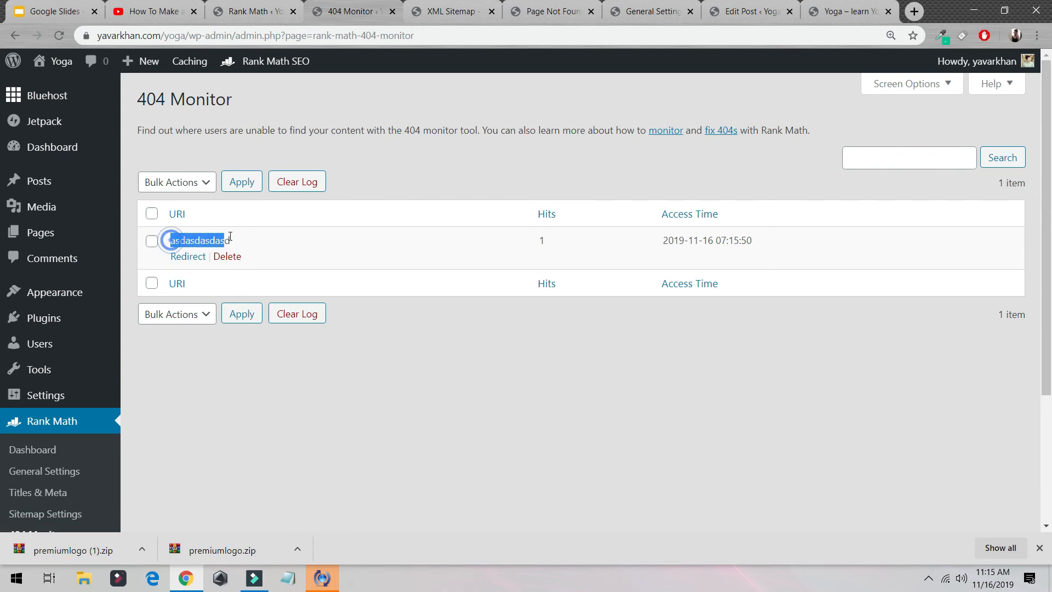
pyautogui.click(192, 263)
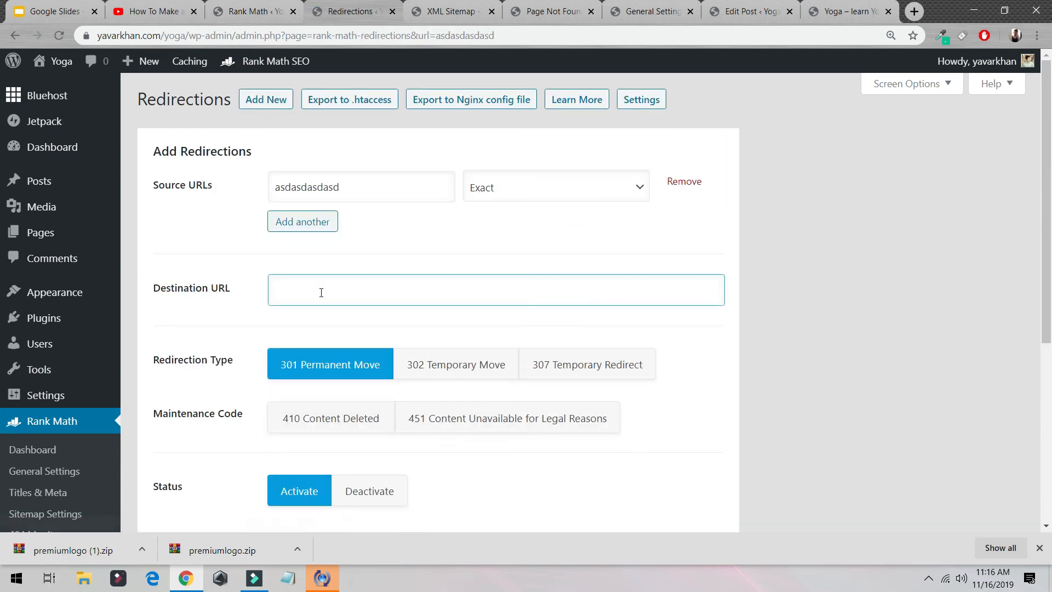
# Add an active 301 Permanent Move redirection from asdasdasdasd, with the Yoga site's home page address copied in as the destination URL
pyautogui.click(320, 292)
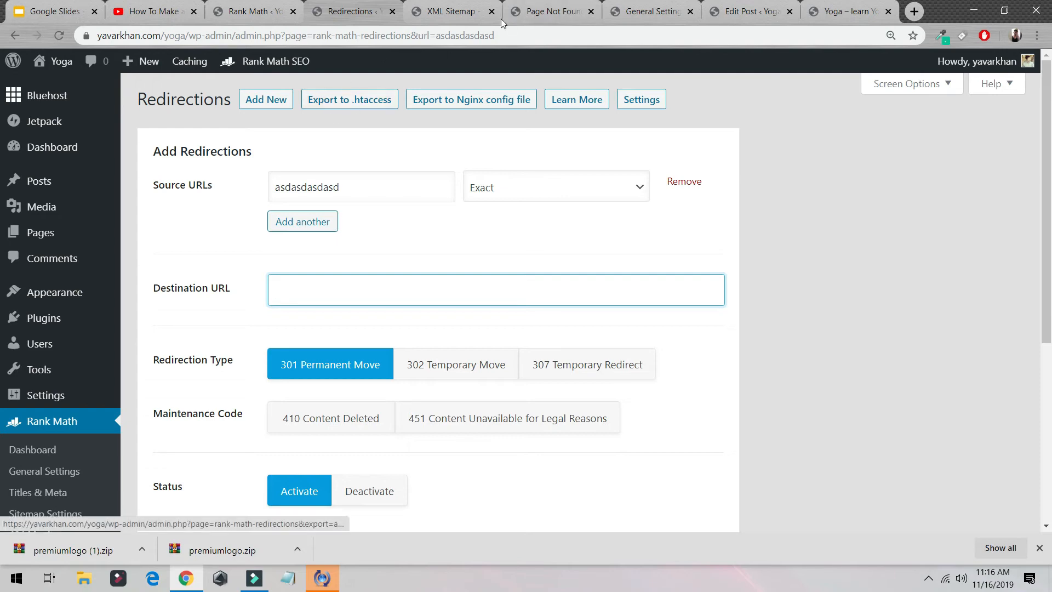
pyautogui.click(635, 15)
pyautogui.click(852, 11)
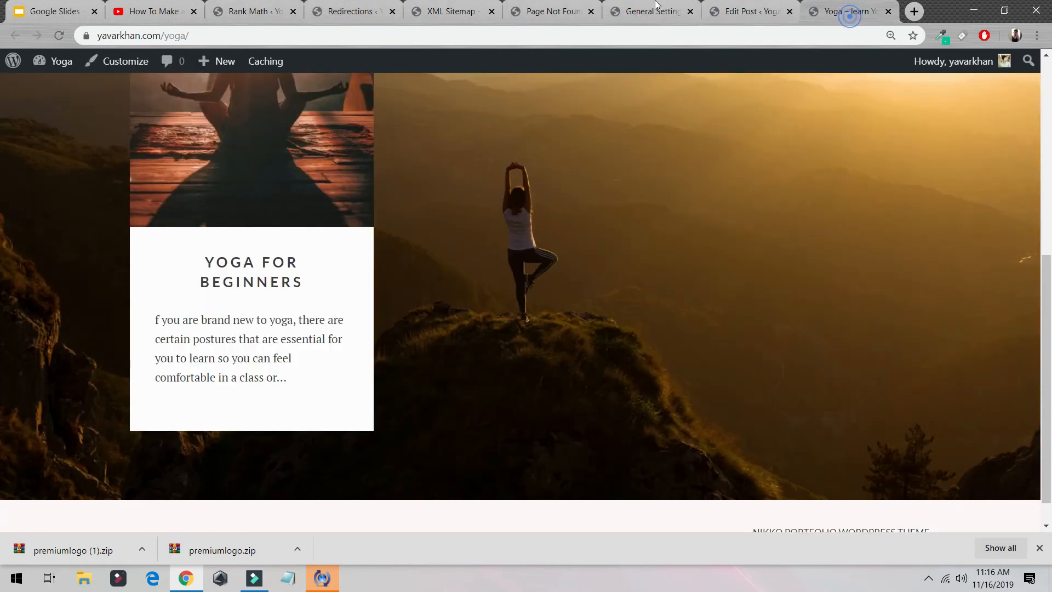
pyautogui.click(198, 38)
pyautogui.hotkey('ctrl', 'c')
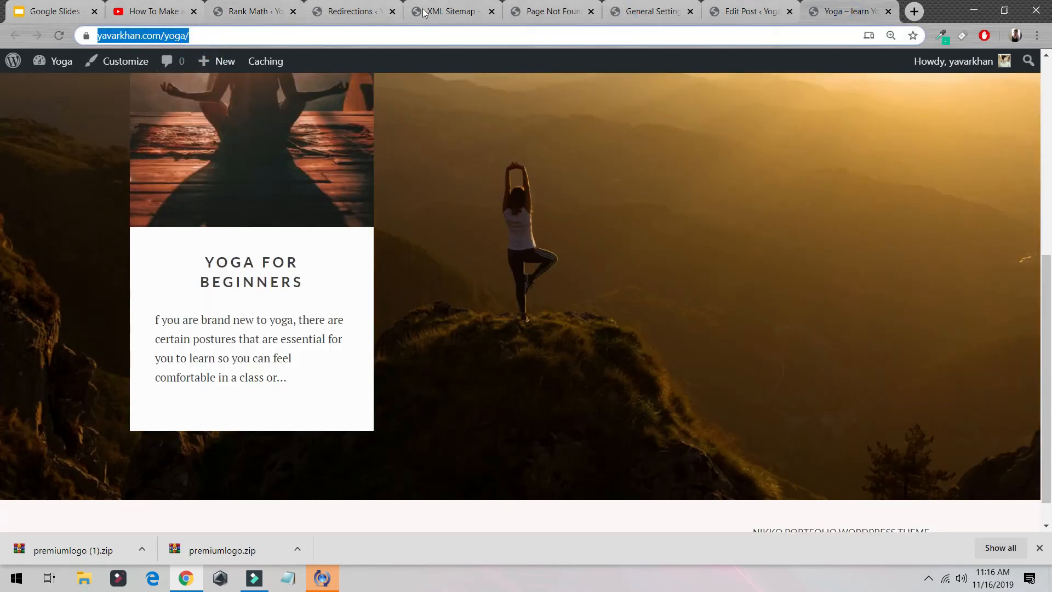
pyautogui.click(362, 12)
pyautogui.hotkey('ctrl', 'v')
pyautogui.scroll(-3, 511, 403)
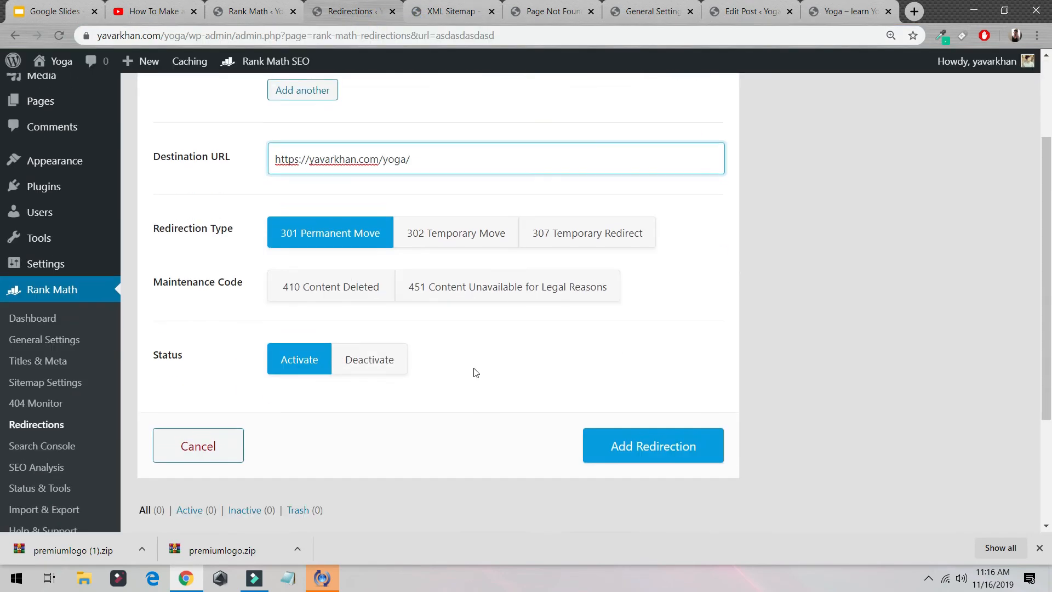
pyautogui.click(641, 445)
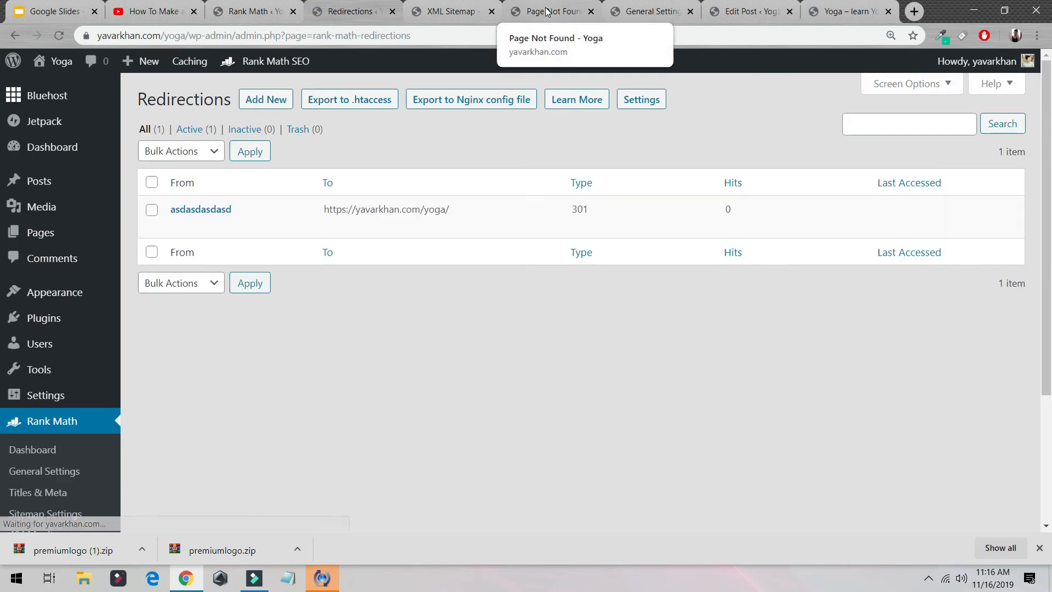
# Test the redirection by loading the /yoga/asdasdasdasd address again and looking over the page it leads to
pyautogui.click(550, 11)
pyautogui.click(336, 37)
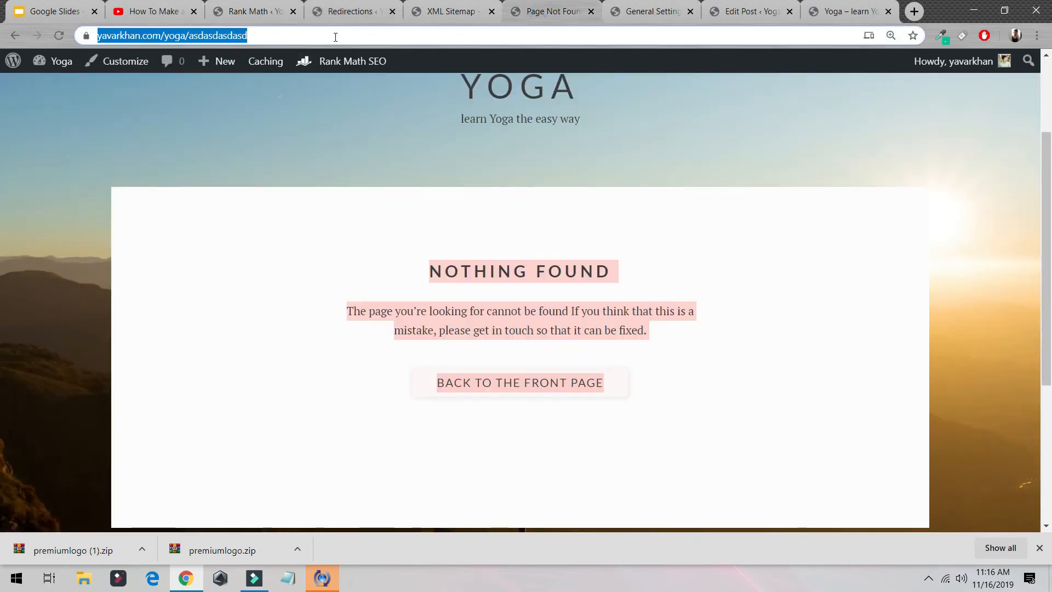
pyautogui.press('Return')
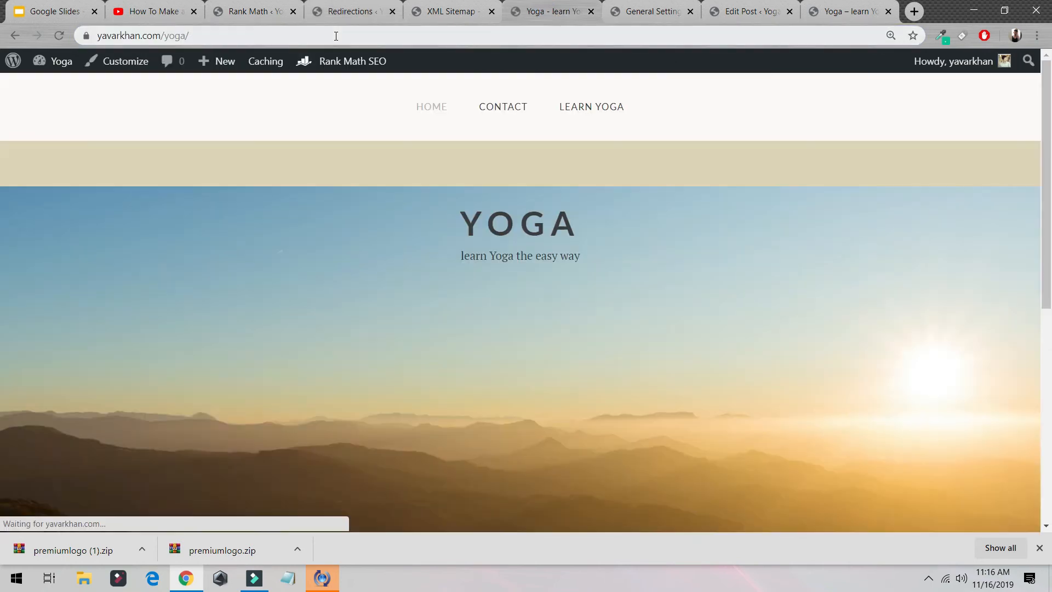
pyautogui.scroll(-6, 387, 324)
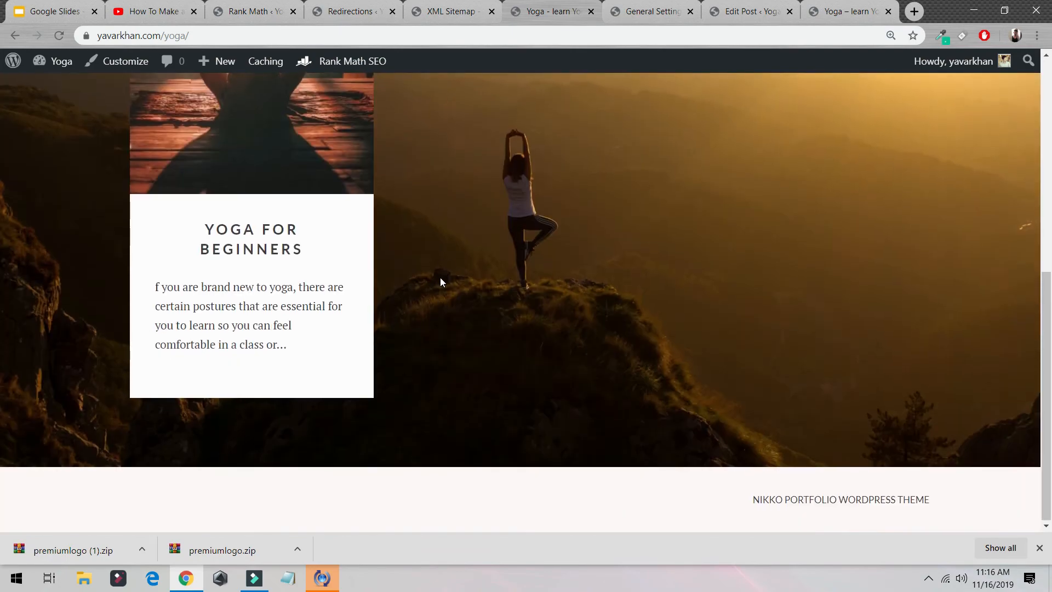
pyautogui.scroll(7, 435, 309)
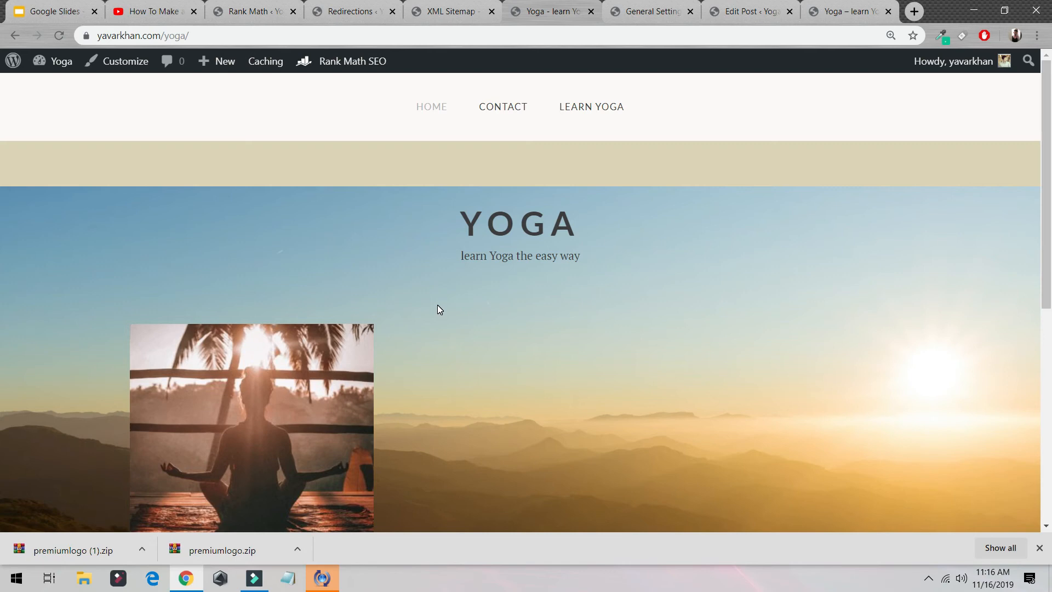
# Go back to the Redirections page in WordPress and open Rank Math's Search Console page
pyautogui.click(412, 7)
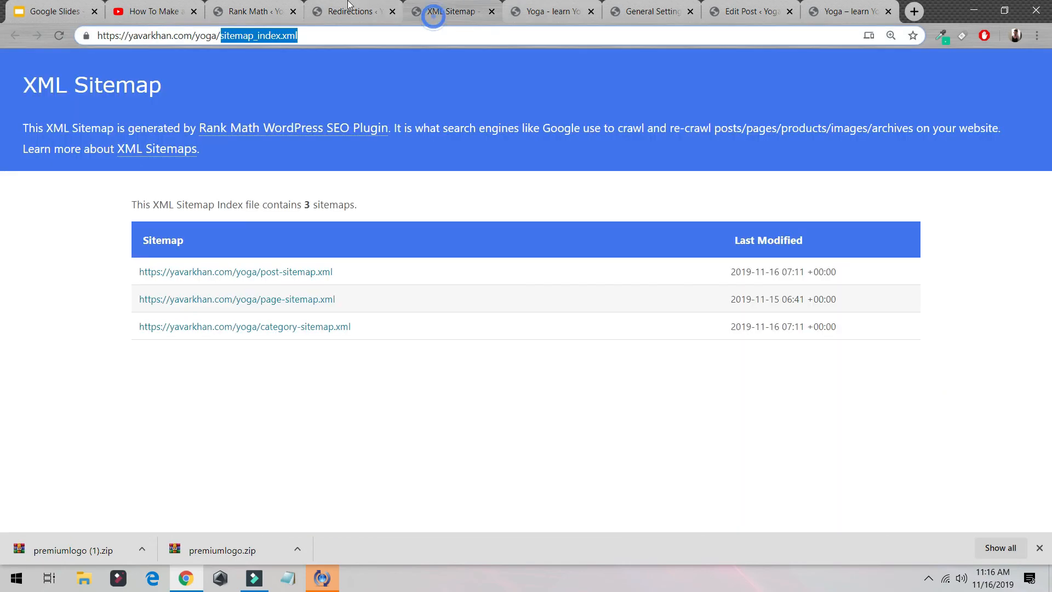
pyautogui.click(351, 11)
pyautogui.scroll(-3, 138, 355)
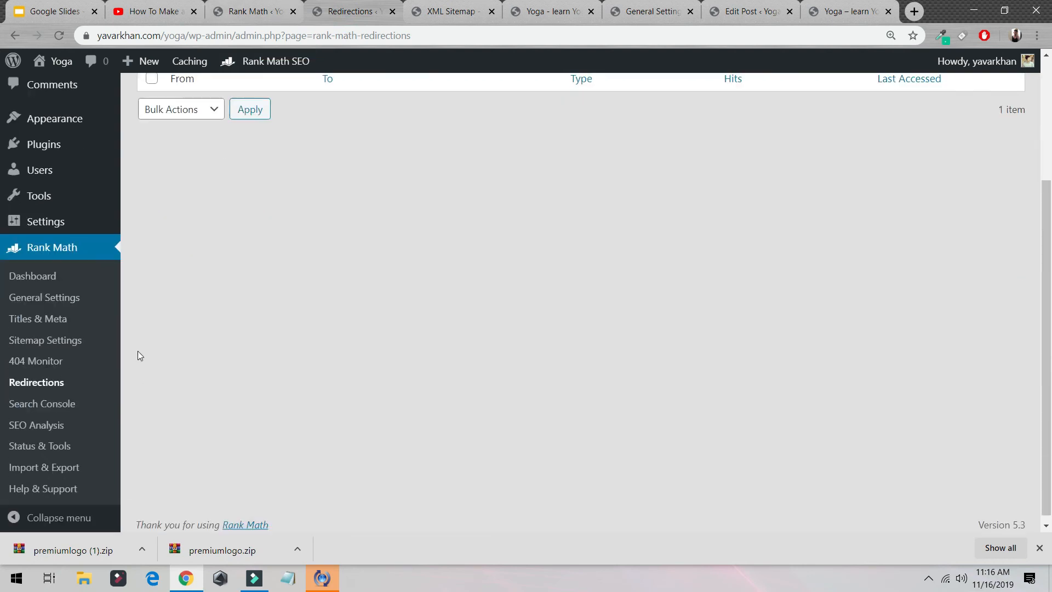
pyautogui.click(44, 397)
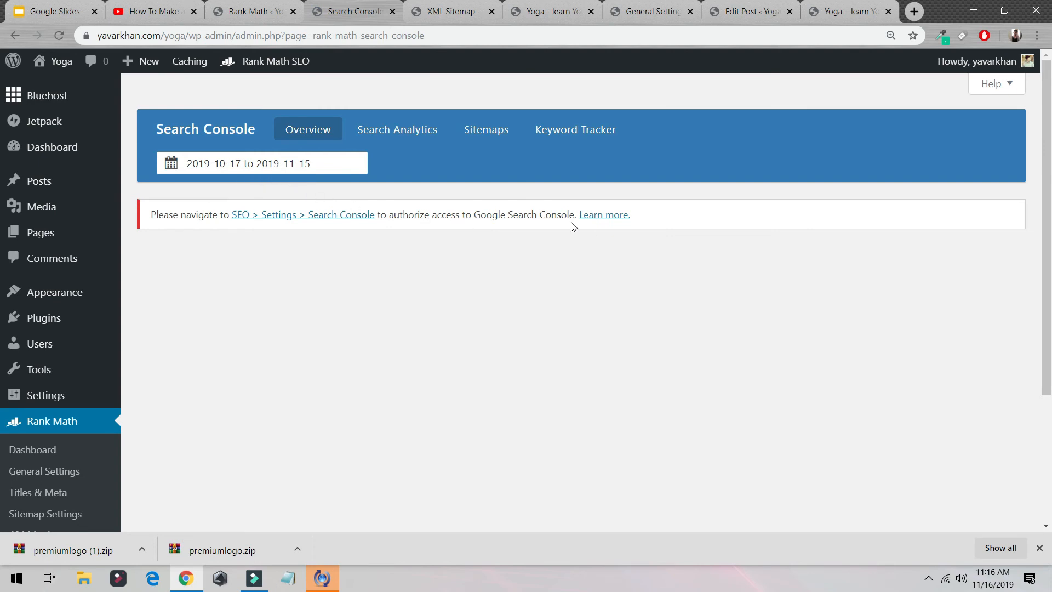
pyautogui.scroll(-3, 306, 208)
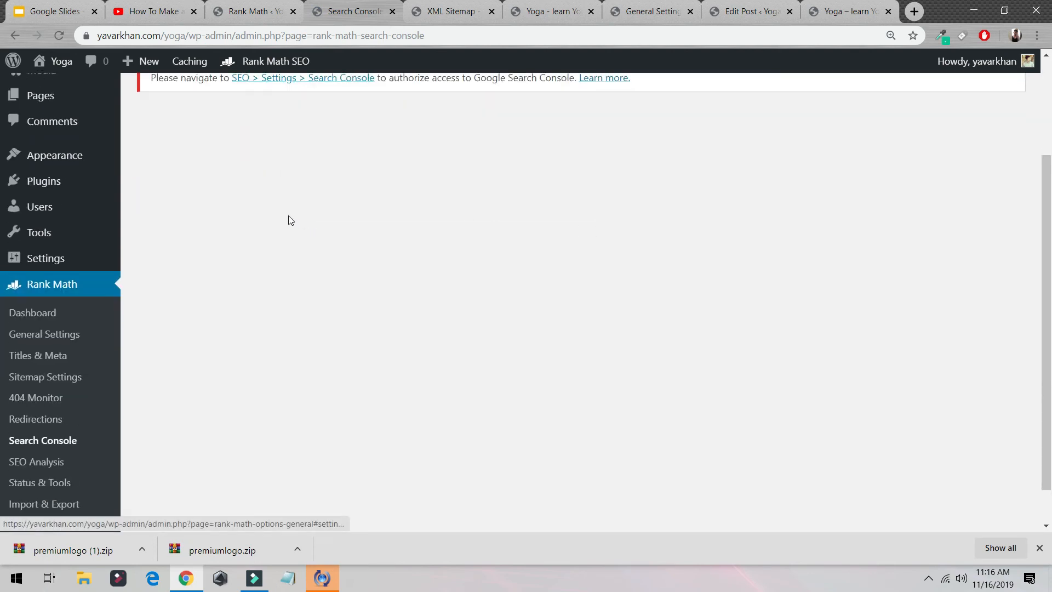
# Look through Rank Math's SEO Analysis, Status & Tools and Import & Export pages
pyautogui.click(40, 462)
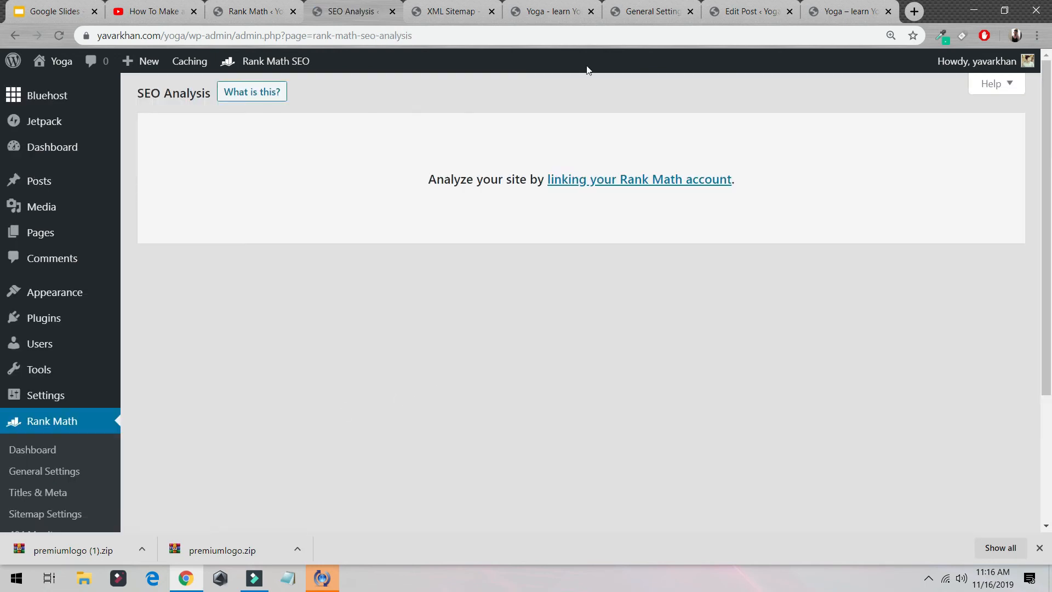
pyautogui.scroll(-3, 63, 214)
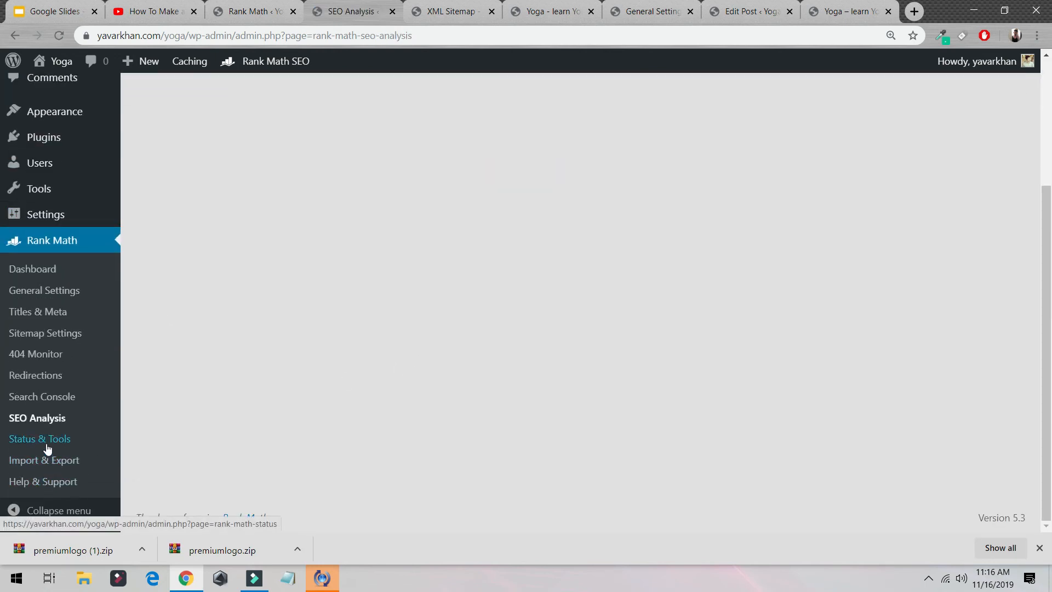
pyautogui.click(44, 433)
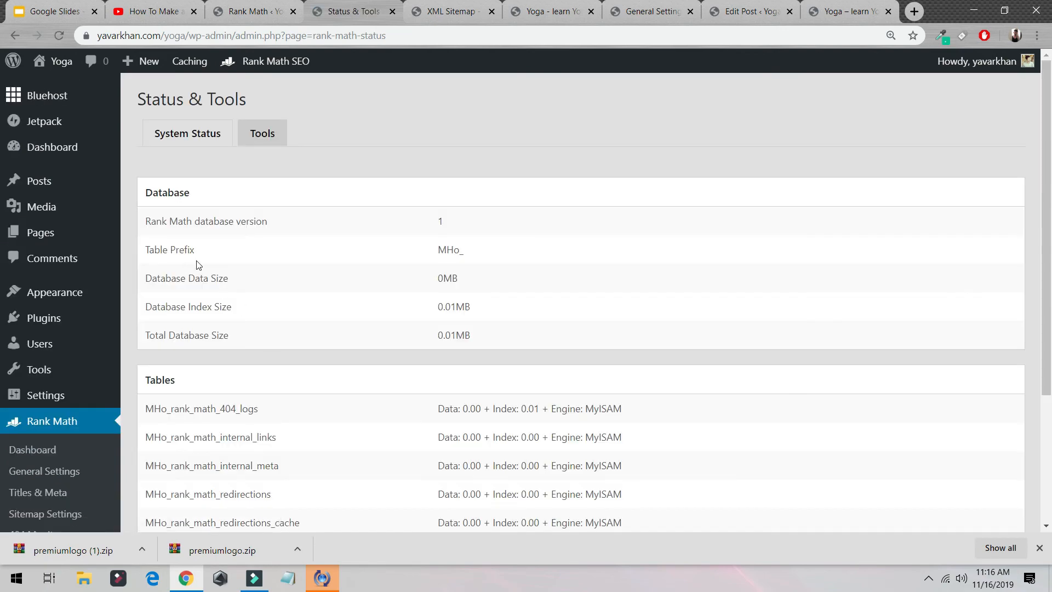
pyautogui.scroll(-3, 325, 245)
pyautogui.click(65, 459)
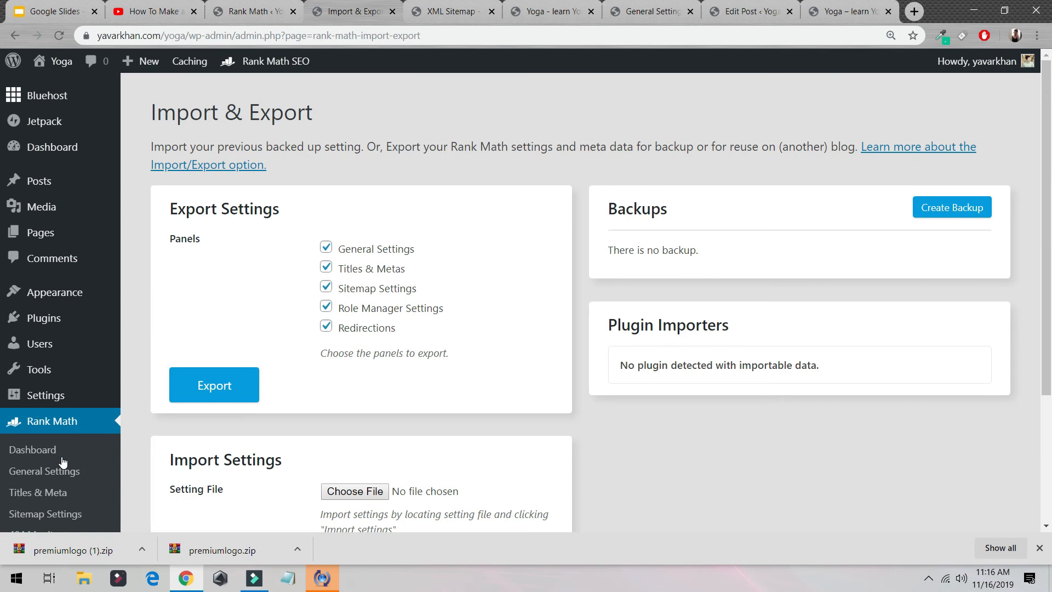
pyautogui.scroll(-3, 133, 378)
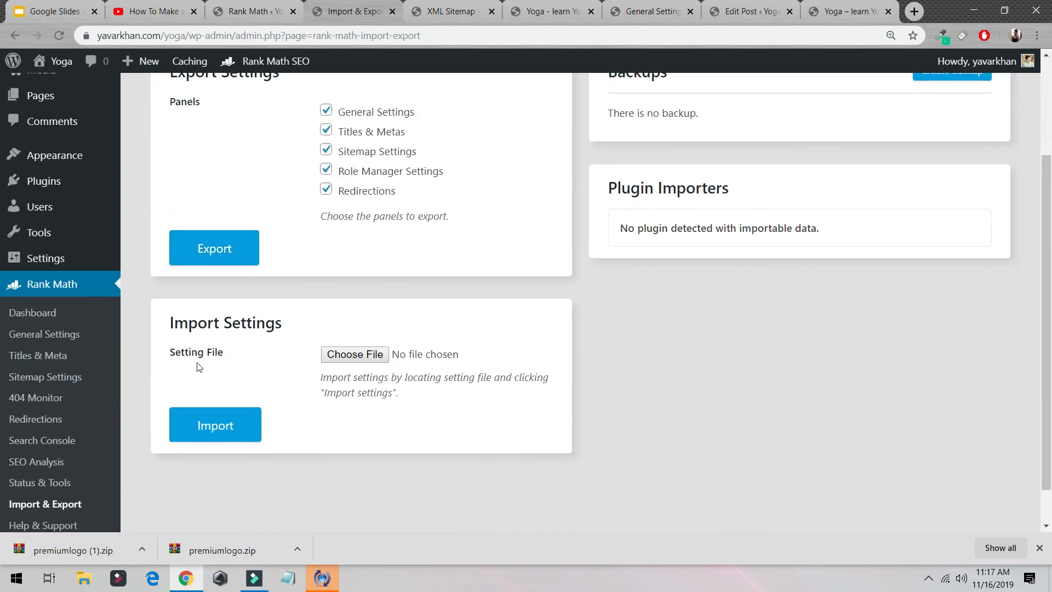
pyautogui.scroll(3, 72, 310)
# Start a new WordPress post and move its browser tab to the end of the open tabs
pyautogui.moveTo(124, 68)
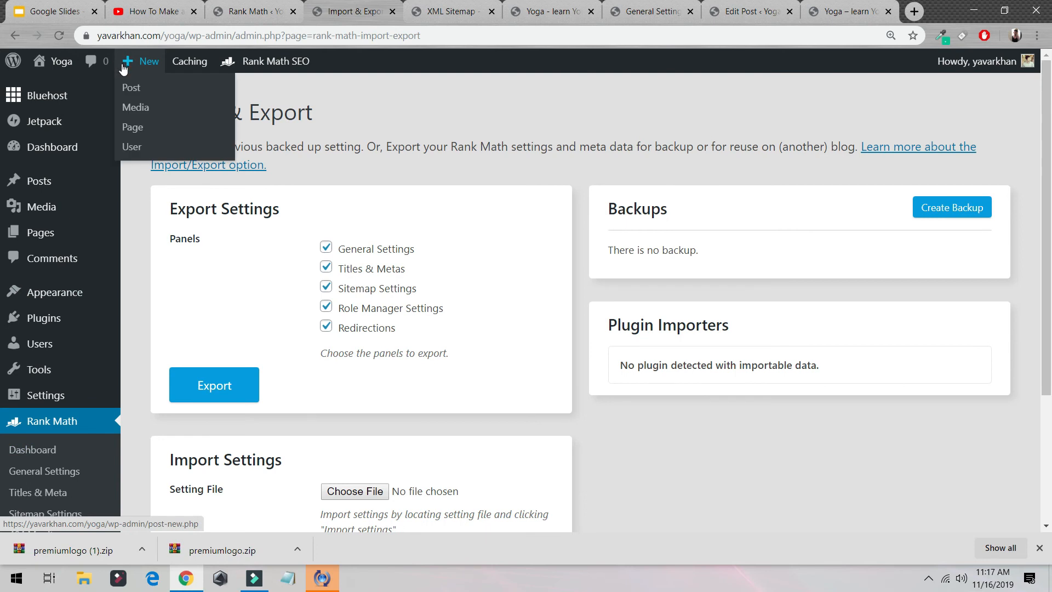
pyautogui.click(133, 89)
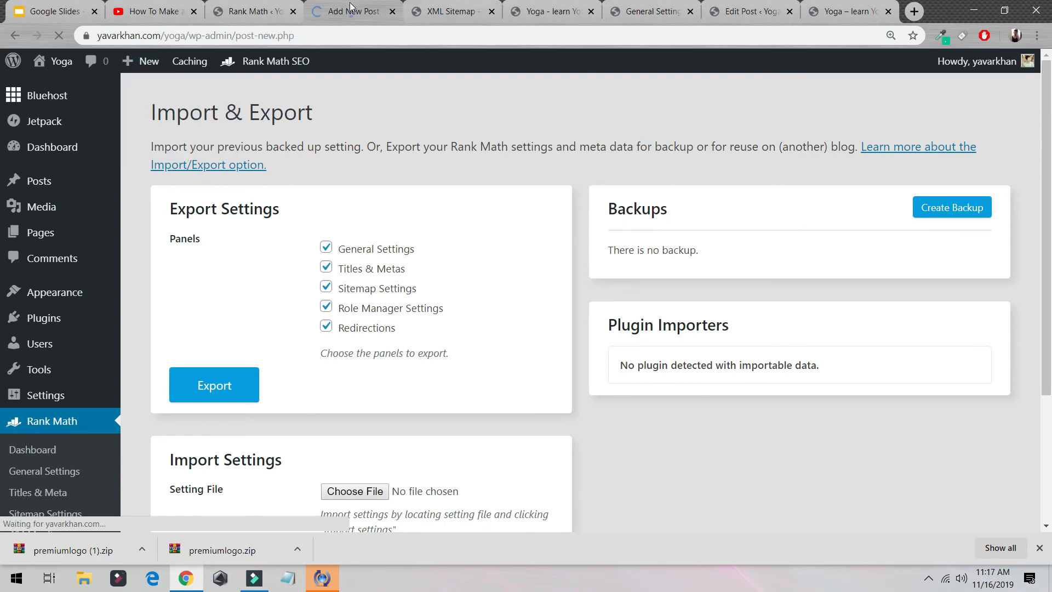
pyautogui.moveTo(351, 11); pyautogui.dragTo(860, 8)
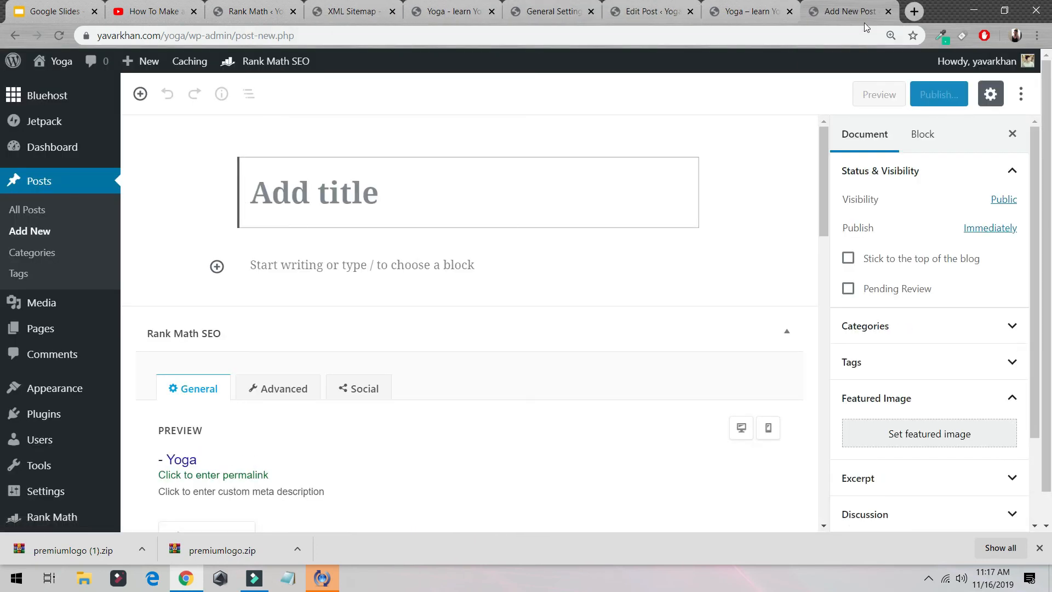
# Search Google for yoga for beginners in a new browser tab and open DoYouYoga's The 10 Most Important Yoga Poses for Beginners
pyautogui.click(913, 11)
pyautogui.write('yoga')
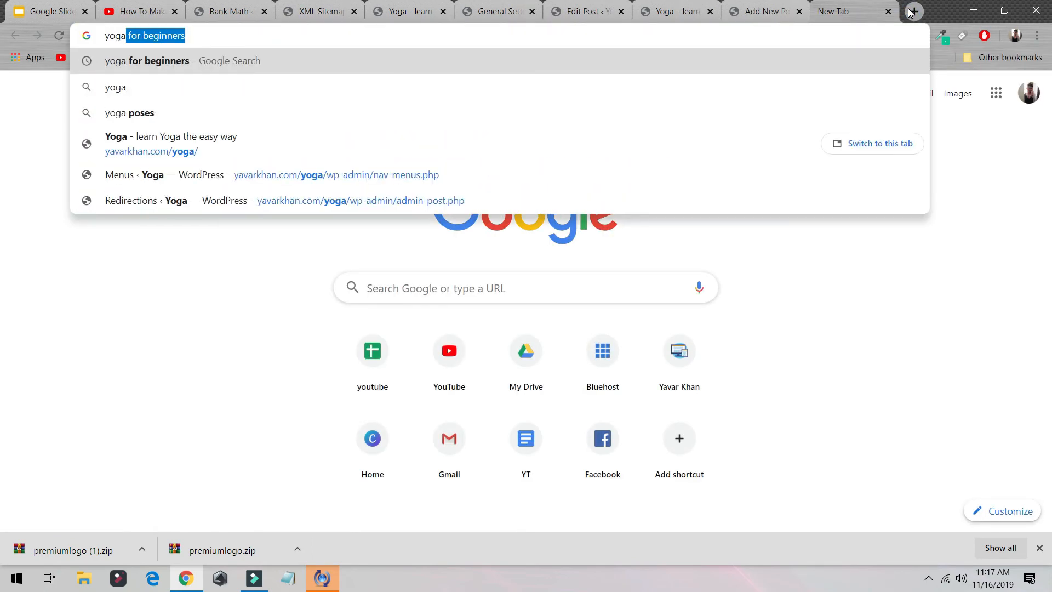
pyautogui.press('Return')
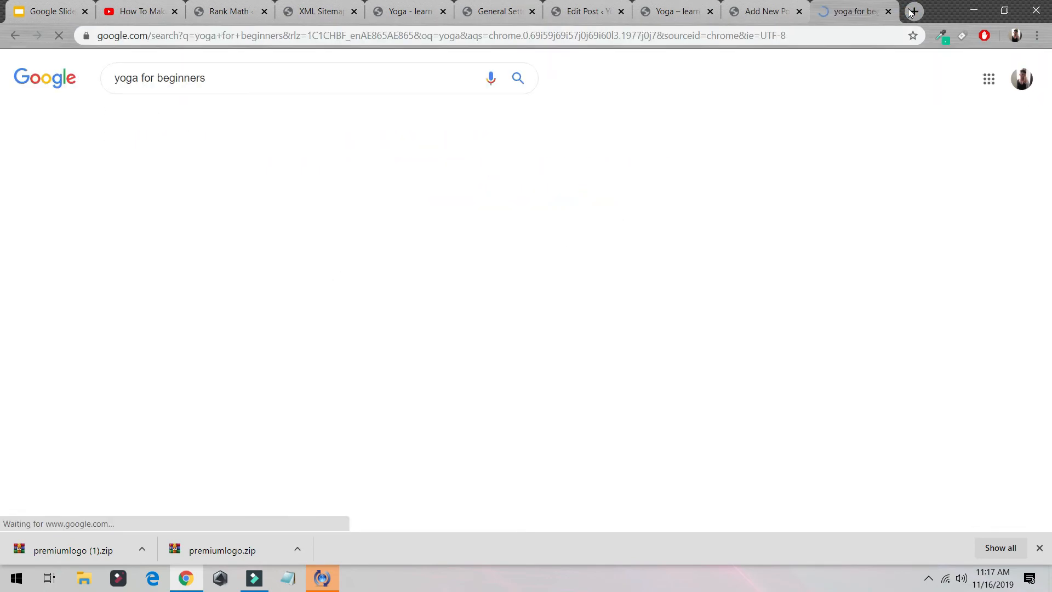
pyautogui.scroll(-12, 539, 213)
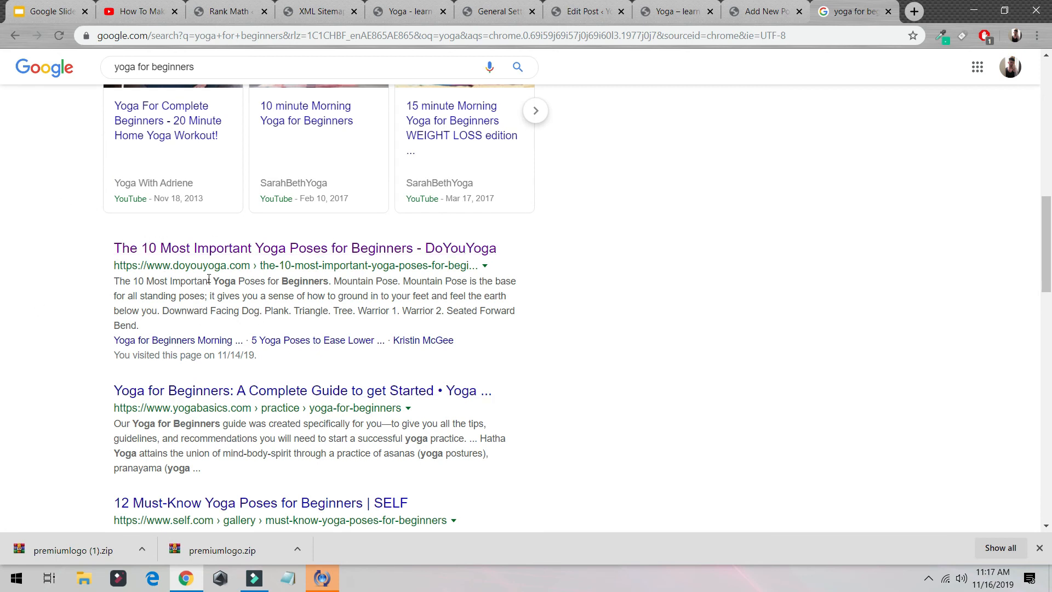
pyautogui.click(227, 266)
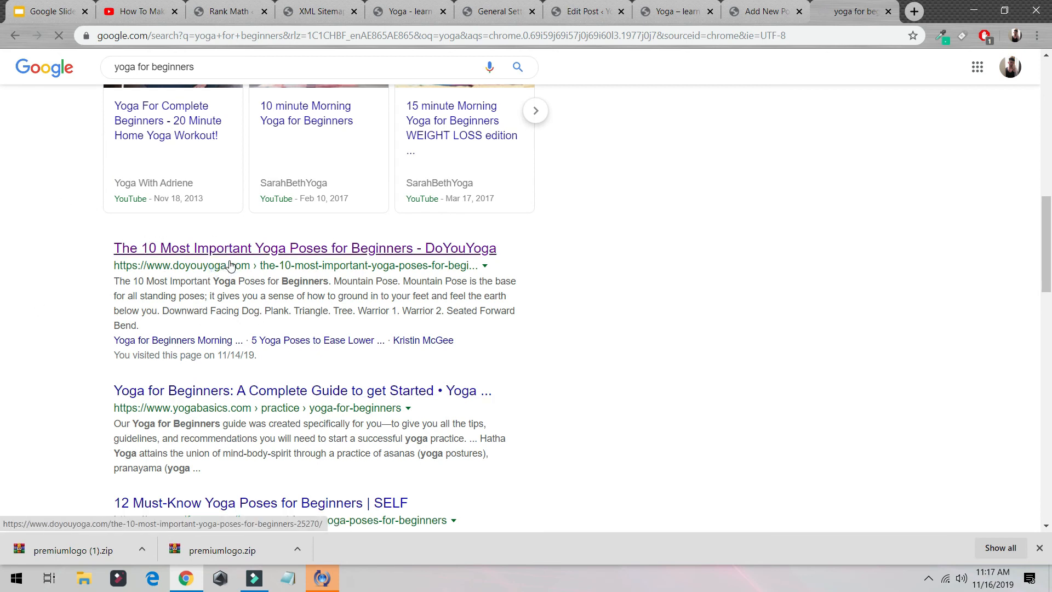
# Copy the article's headline into the new post's title and change it to The 20 Most Important Yoga Poses for Beginners
pyautogui.moveTo(284, 140); pyautogui.dragTo(641, 187)
pyautogui.hotkey('ctrl', 'c')
pyautogui.click(787, 18)
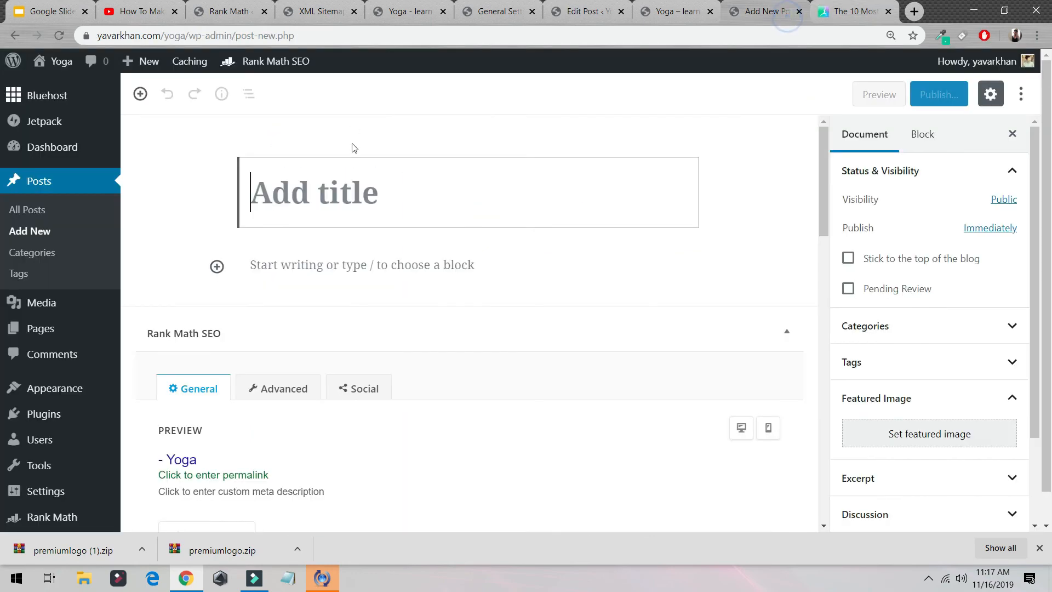
pyautogui.hotkey('ctrl', 'v')
pyautogui.moveTo(330, 194)
pyautogui.mouseDown()
pyautogui.moveTo(347, 195)
pyautogui.moveTo(319, 196)
pyautogui.mouseUp()
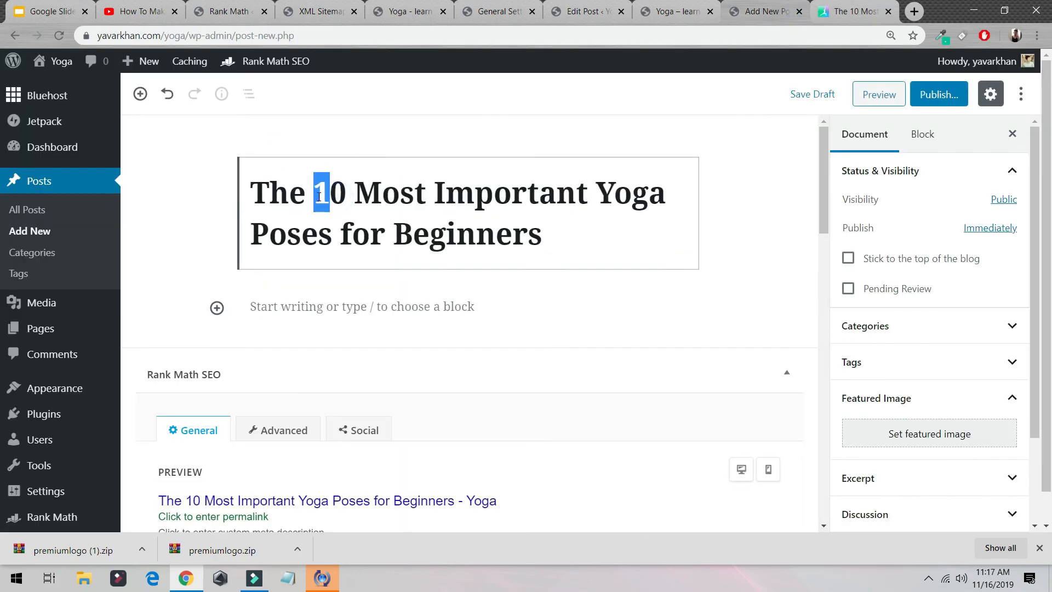
pyautogui.write('2')
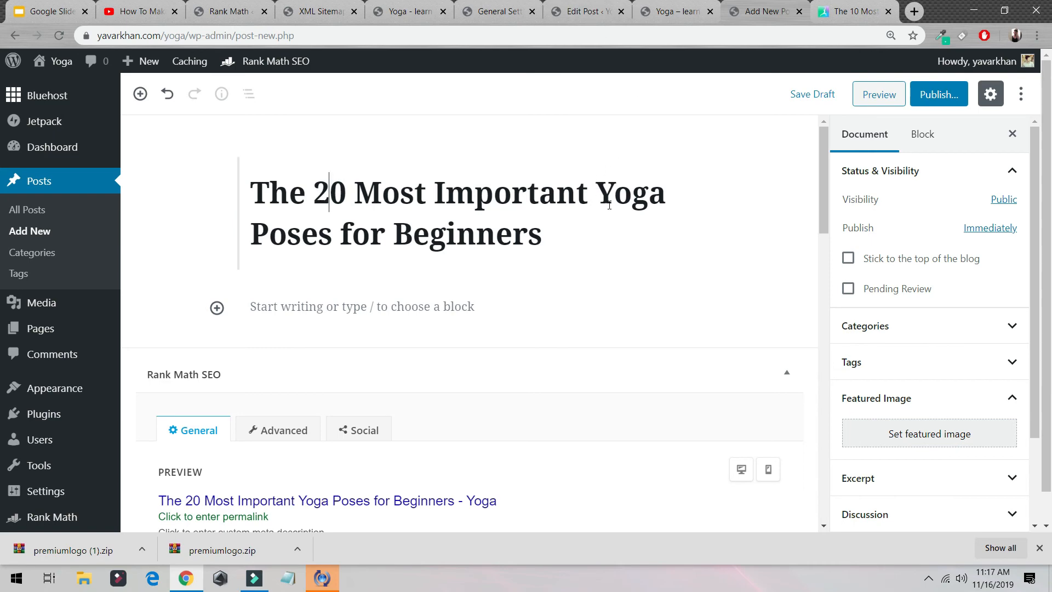
# Copy Yoga Poses for Beginners from the post title and set it as the Rank Math focus keyword
pyautogui.moveTo(595, 200); pyautogui.dragTo(657, 228)
pyautogui.hotkey('ctrl', 'c')
pyautogui.scroll(-5, 272, 371)
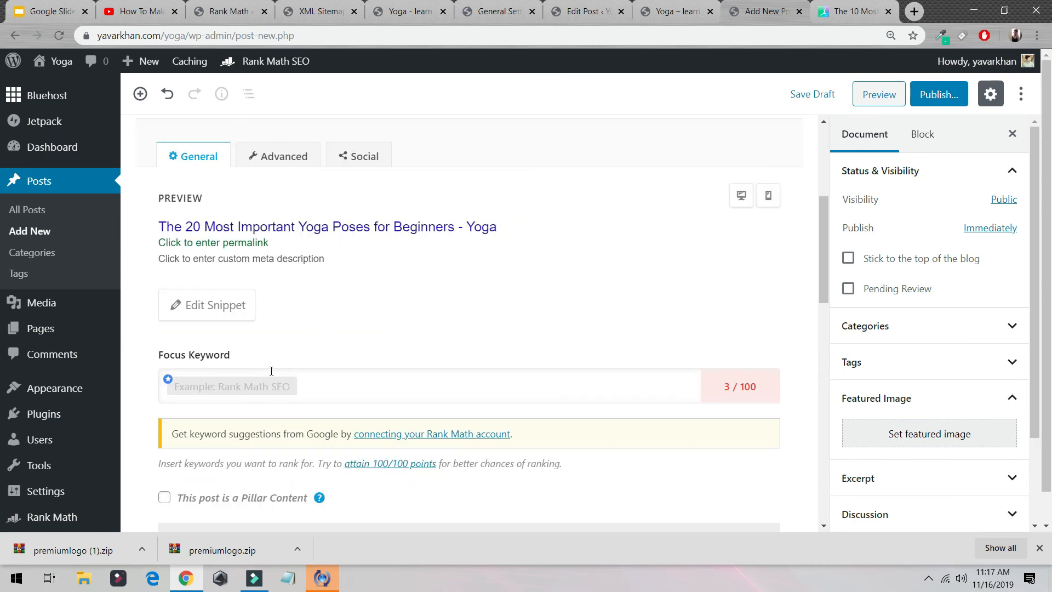
pyautogui.click(380, 392)
pyautogui.hotkey('ctrl', 'v')
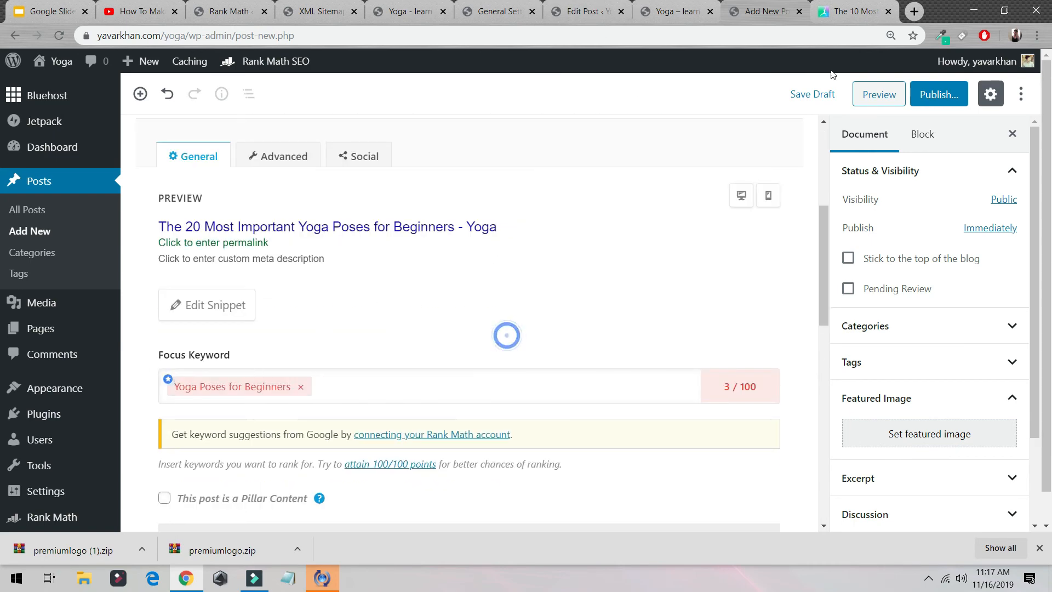
# Return to the Google results and copy the DoYouYoga result's description from its beginning through Triangle
pyautogui.click(854, 11)
pyautogui.click(14, 35)
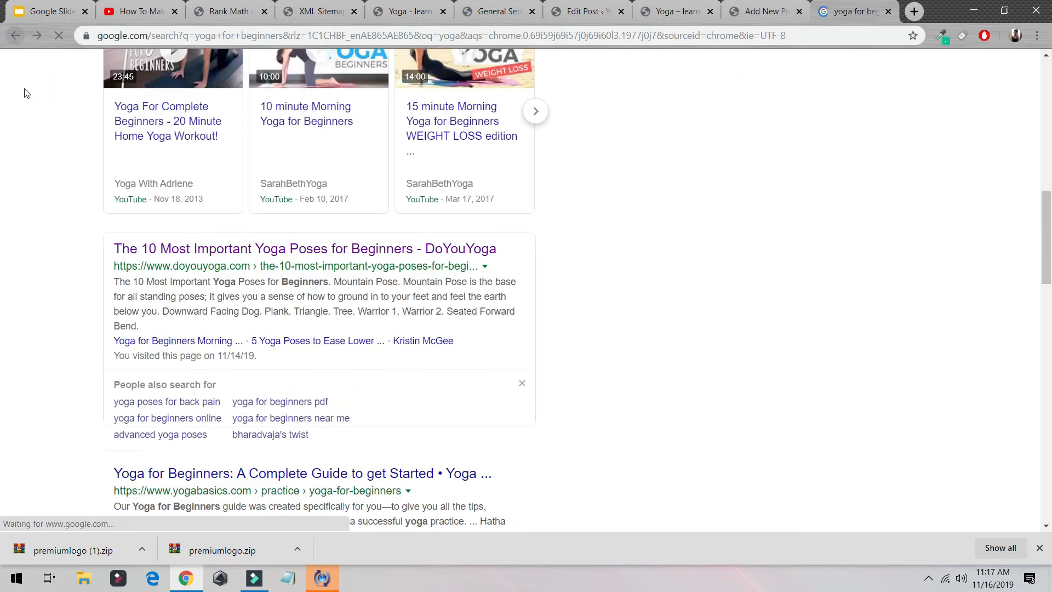
pyautogui.click(38, 35)
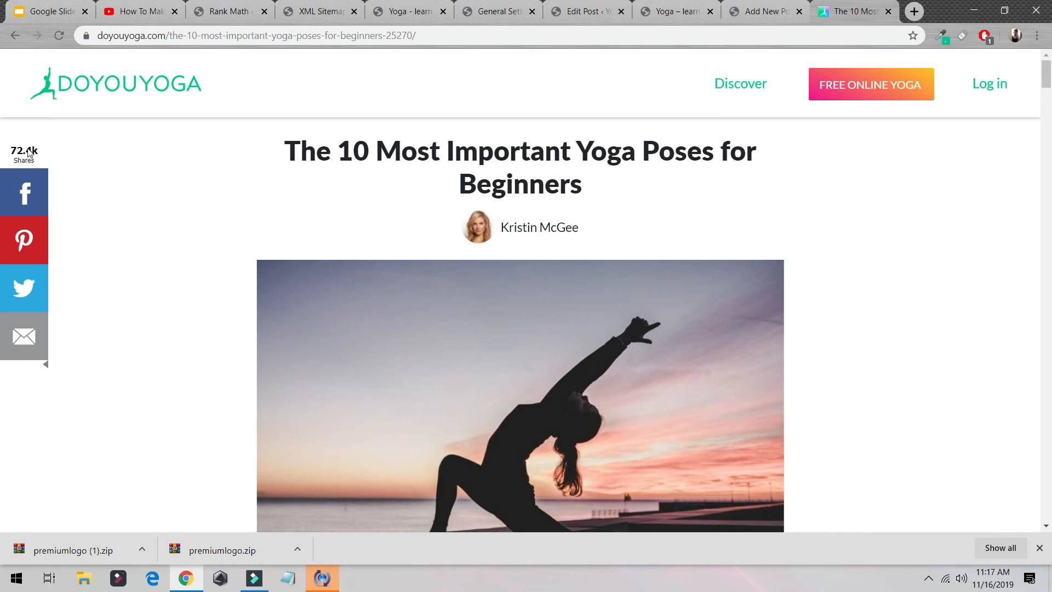
pyautogui.click(15, 35)
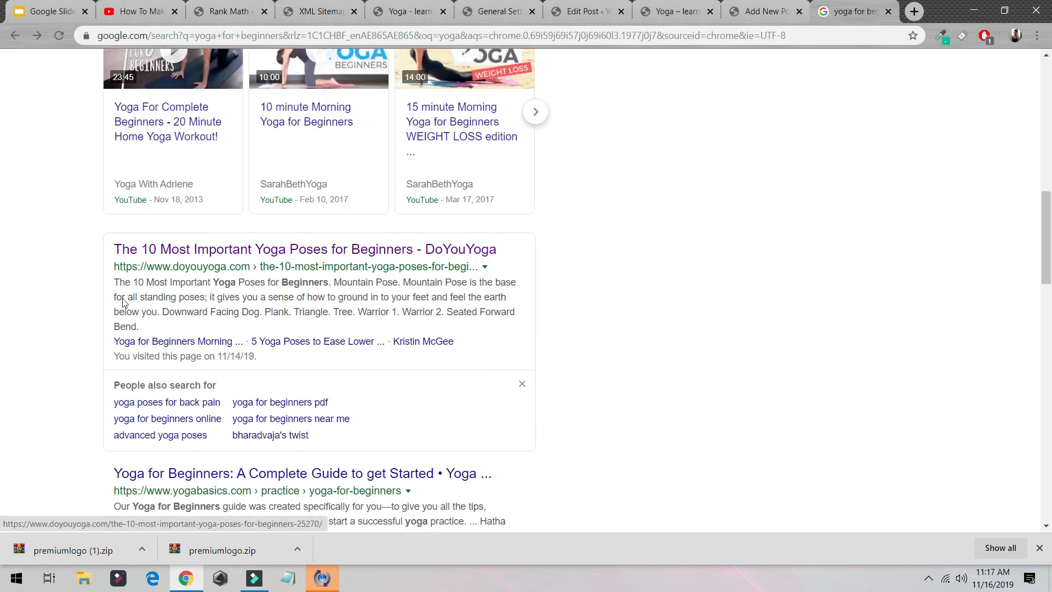
pyautogui.moveTo(116, 282); pyautogui.dragTo(326, 317)
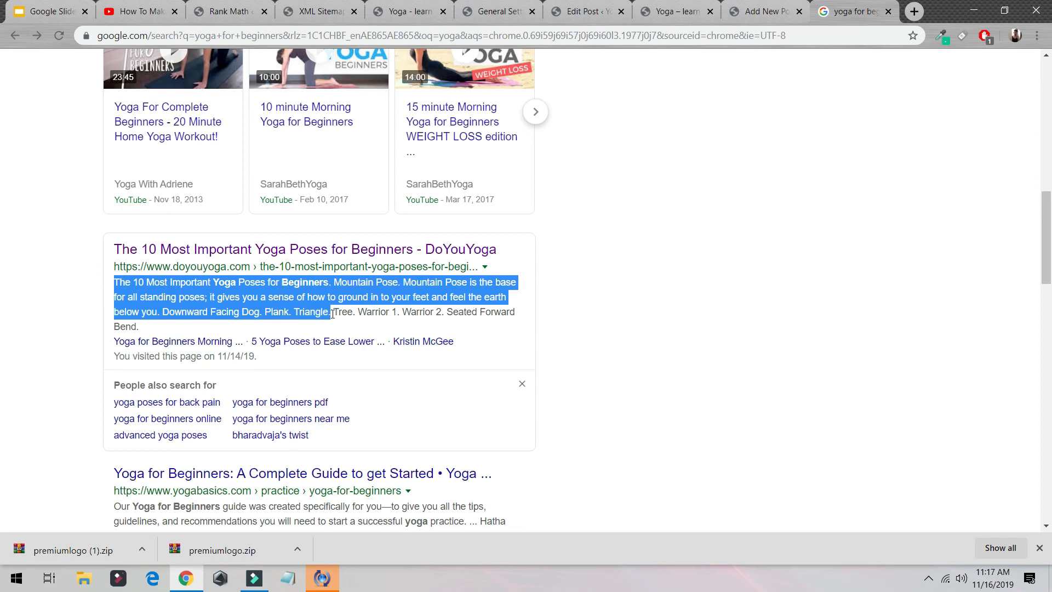
# Go back to the new post and paste the copied description as its custom meta description in Rank Math
pyautogui.click(766, 7)
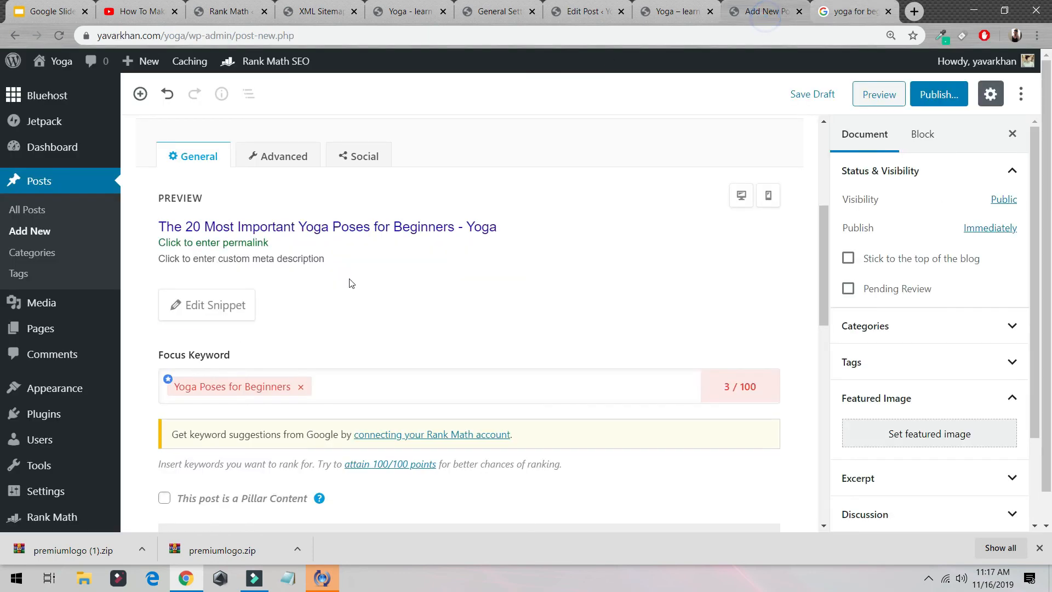
pyautogui.scroll(-12, 318, 316)
pyautogui.scroll(8, 319, 312)
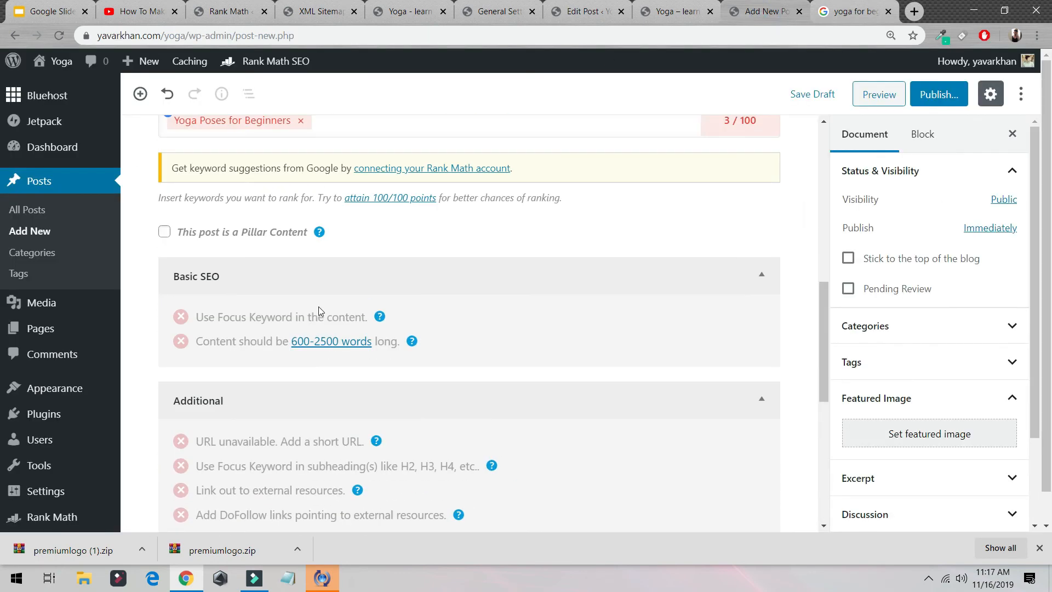
pyautogui.click(349, 260)
pyautogui.scroll(2, 282, 248)
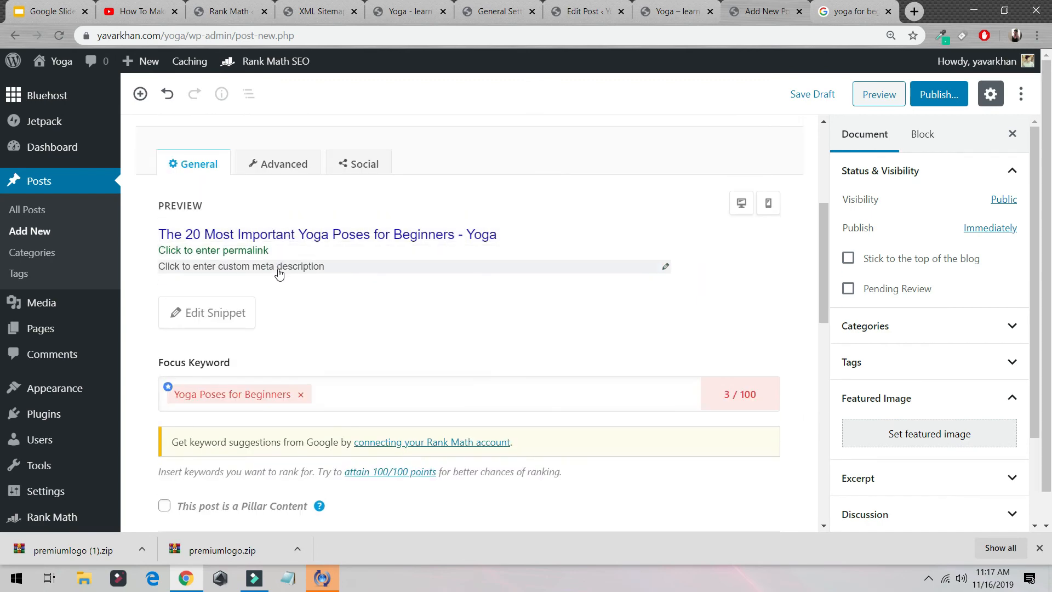
pyautogui.click(279, 266)
pyautogui.click(290, 347)
pyautogui.write('The 20 Most Important Yoga Poses for Beginners. Mountain Pose. Mountain Pose is the base for all standing poses; it gives you a sense of how to ground in to your feet and feel the earth below you. Downward Facing Dog. Plank. Triangle.')
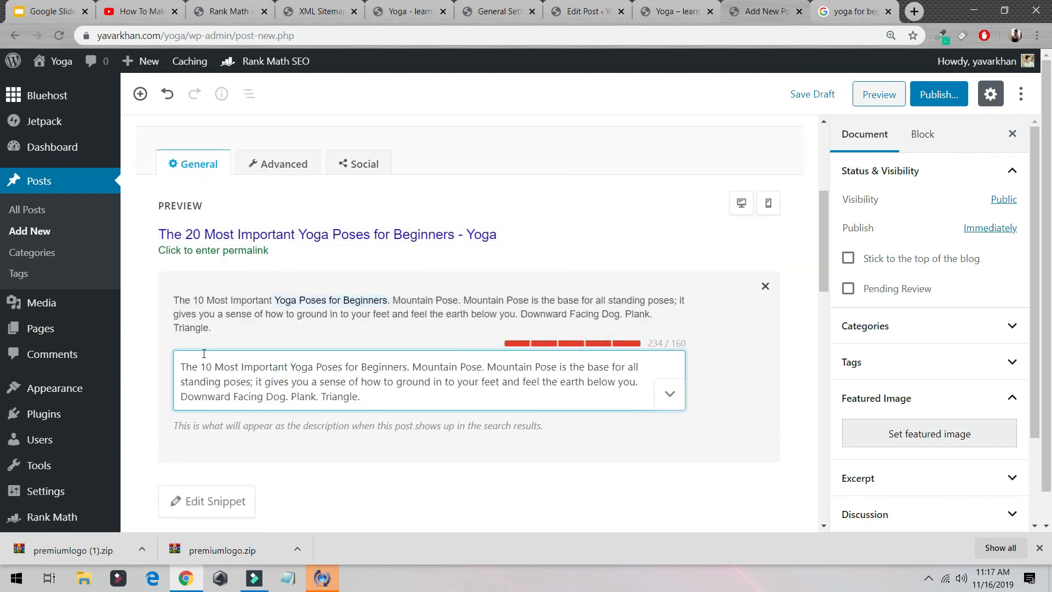
# Change 10 to 20 in the meta description and trim the text so it ends after standing poses;
pyautogui.moveTo(201, 367); pyautogui.dragTo(204, 366)
pyautogui.moveTo(391, 399)
pyautogui.mouseDown()
pyautogui.moveTo(257, 396)
pyautogui.moveTo(376, 405)
pyautogui.mouseUp()
pyautogui.press('BackSpace')
pyautogui.press('BackSpace')
pyautogui.press('BackSpace')
pyautogui.press('BackSpace')
pyautogui.press('BackSpace')
pyautogui.press('BackSpace')
pyautogui.press('BackSpace')
pyautogui.press('BackSpace')
pyautogui.press('BackSpace')
pyautogui.press('BackSpace')
pyautogui.press('BackSpace')
pyautogui.press('BackSpace')
pyautogui.press('BackSpace')
pyautogui.press('BackSpace')
pyautogui.press('BackSpace')
pyautogui.press('BackSpace')
pyautogui.press('BackSpace')
pyautogui.press('BackSpace')
pyautogui.press('BackSpace')
pyautogui.press('BackSpace')
pyautogui.press('BackSpace')
pyautogui.press('BackSpace')
pyautogui.press('BackSpace')
pyautogui.press('BackSpace')
pyautogui.press('BackSpace')
pyautogui.press('BackSpace')
pyautogui.press('BackSpace')
pyautogui.press('BackSpace')
pyautogui.press('BackSpace')
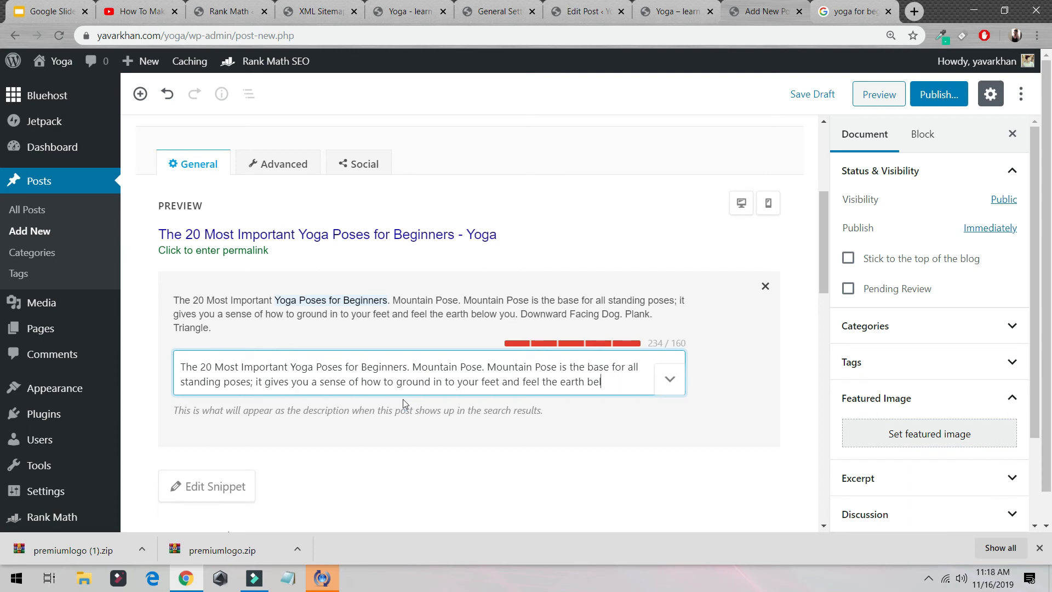
pyautogui.press('BackSpace')
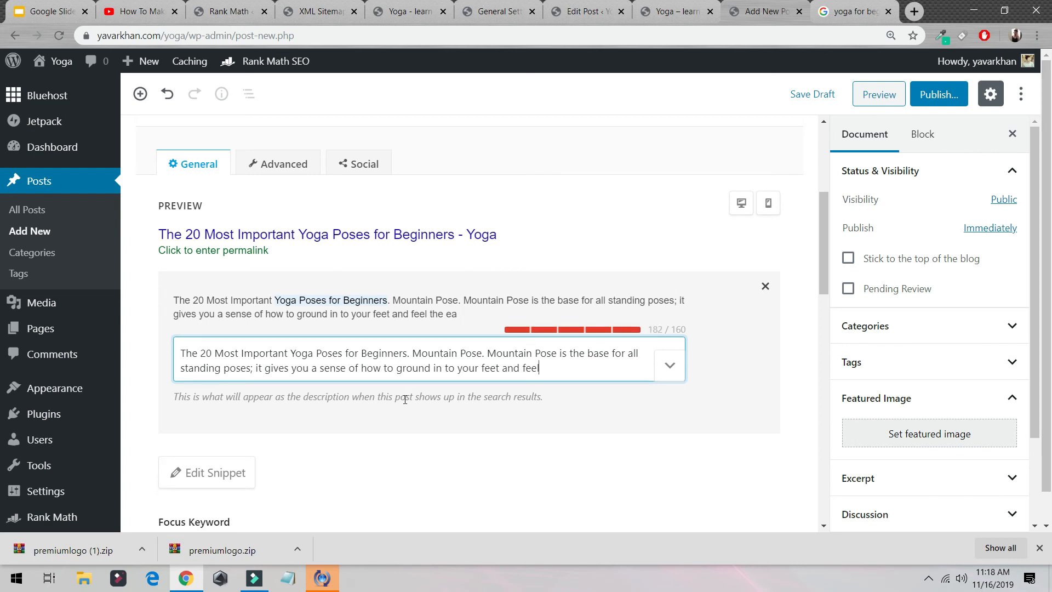
pyautogui.press('BackSpace')
pyautogui.press('BackSpace')
pyautogui.press('BackSpace')
pyautogui.press('BackSpace')
pyautogui.press('BackSpace')
pyautogui.press('BackSpace')
pyautogui.press('BackSpace')
pyautogui.press('BackSpace')
pyautogui.press('BackSpace')
pyautogui.press('BackSpace')
pyautogui.press('BackSpace')
pyautogui.press('BackSpace')
pyautogui.press('BackSpace')
pyautogui.press('BackSpace')
pyautogui.press('BackSpace')
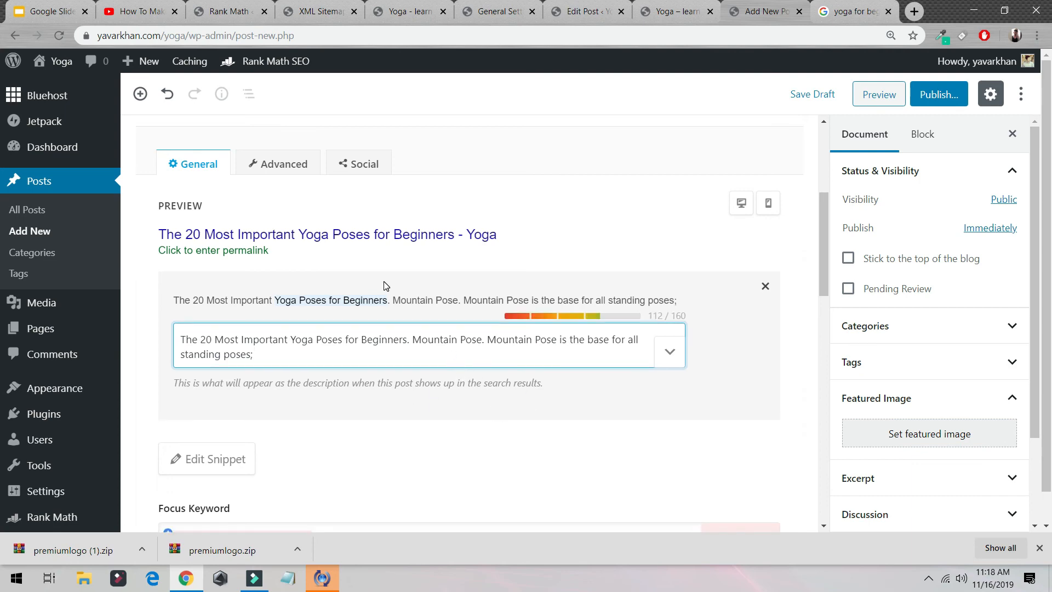
# Expand the post's category options and examine Rank Math's Title Readability and other SEO checks for the post
pyautogui.scroll(5, 383, 285)
pyautogui.scroll(-8, 383, 285)
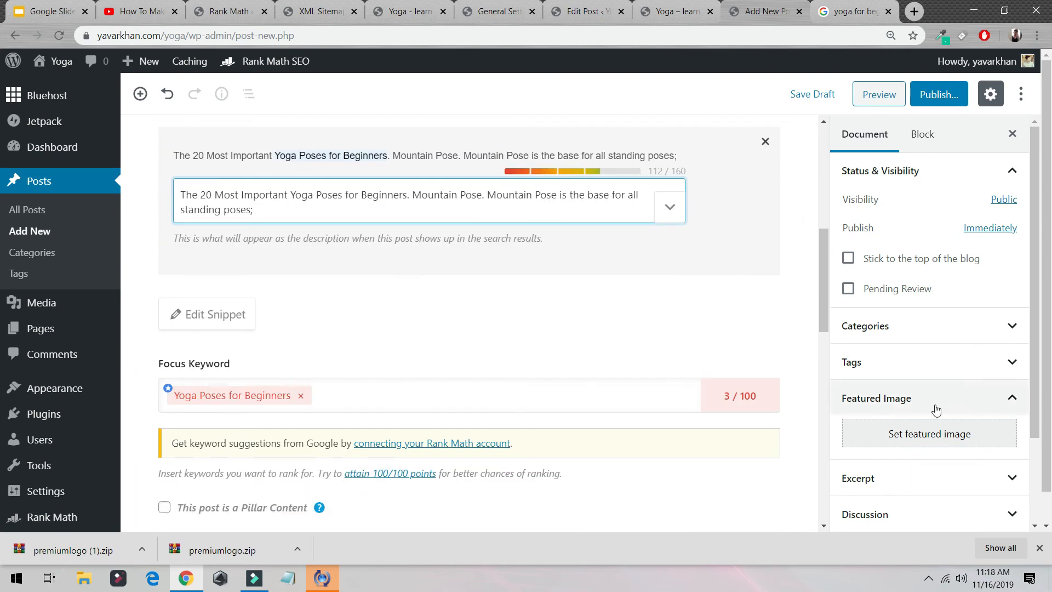
pyautogui.click(940, 329)
pyautogui.scroll(-14, 608, 307)
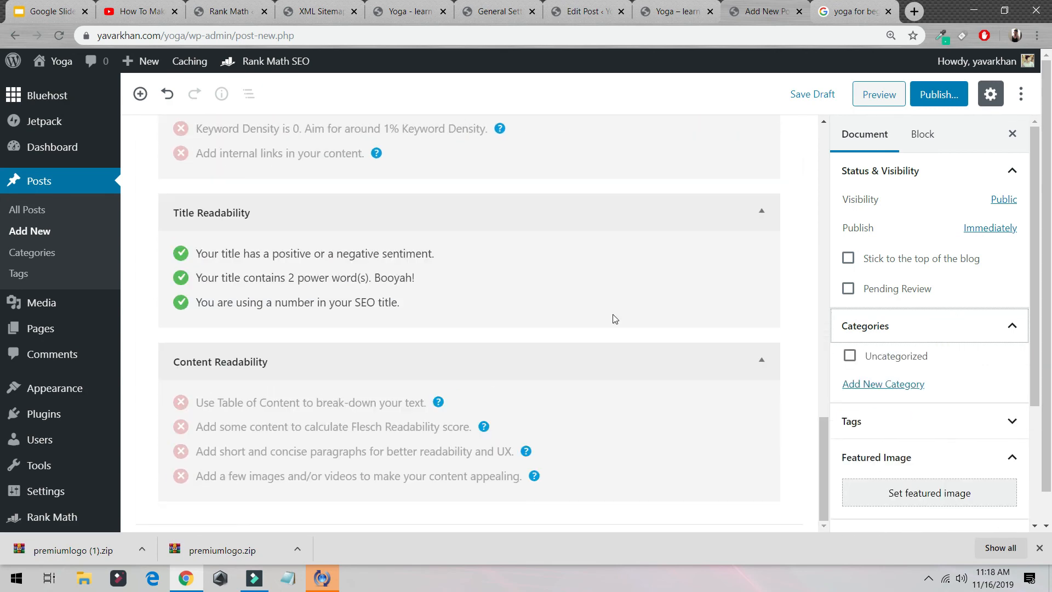
pyautogui.moveTo(418, 307); pyautogui.dragTo(188, 264)
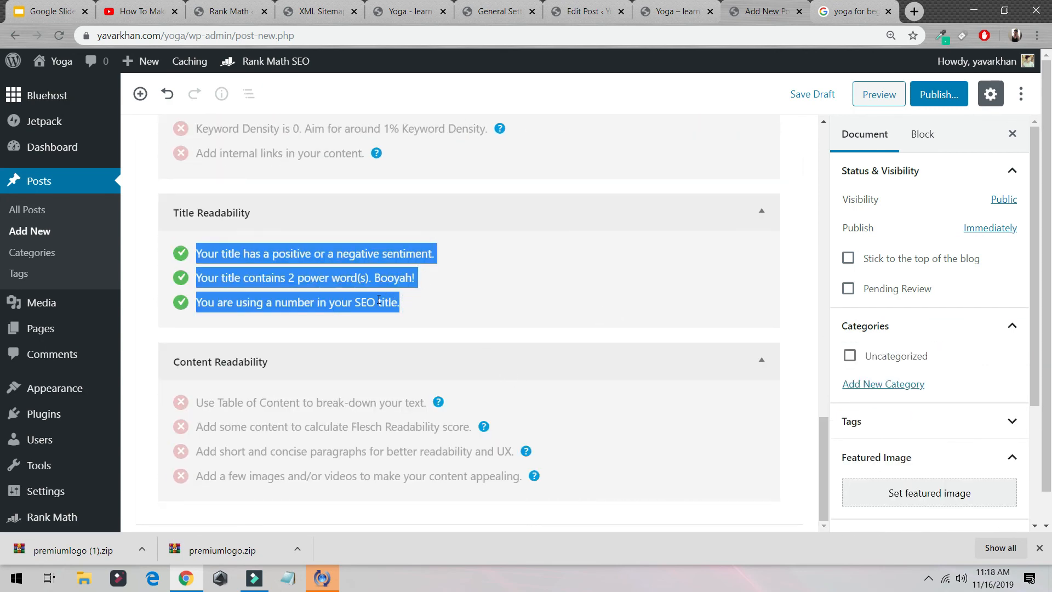
pyautogui.scroll(12, 334, 272)
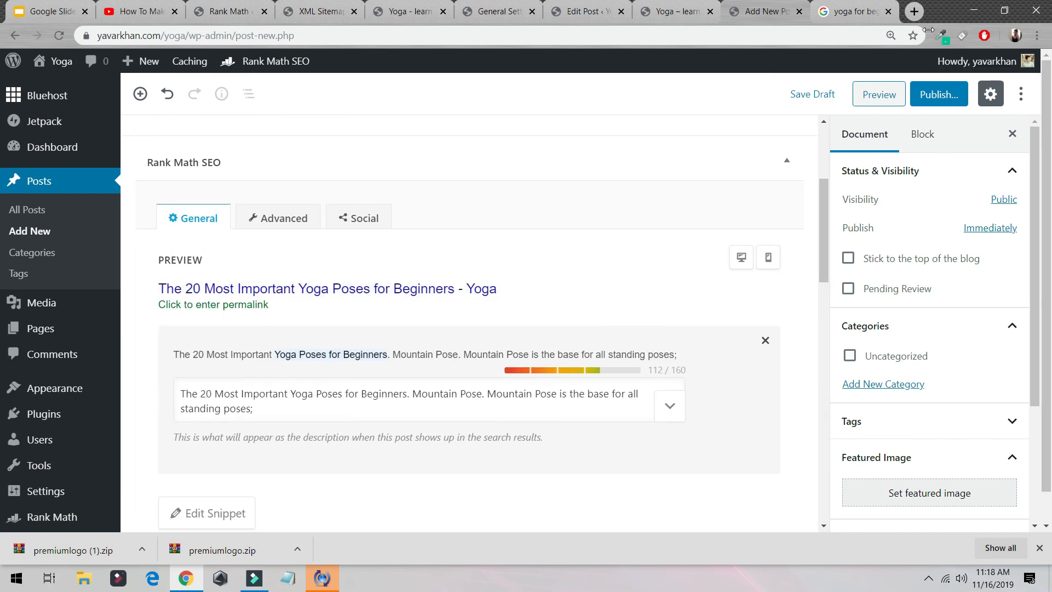
# Open the DoYouYoga article from the Google results and examine its title and numbered pose sections with their images
pyautogui.click(835, 15)
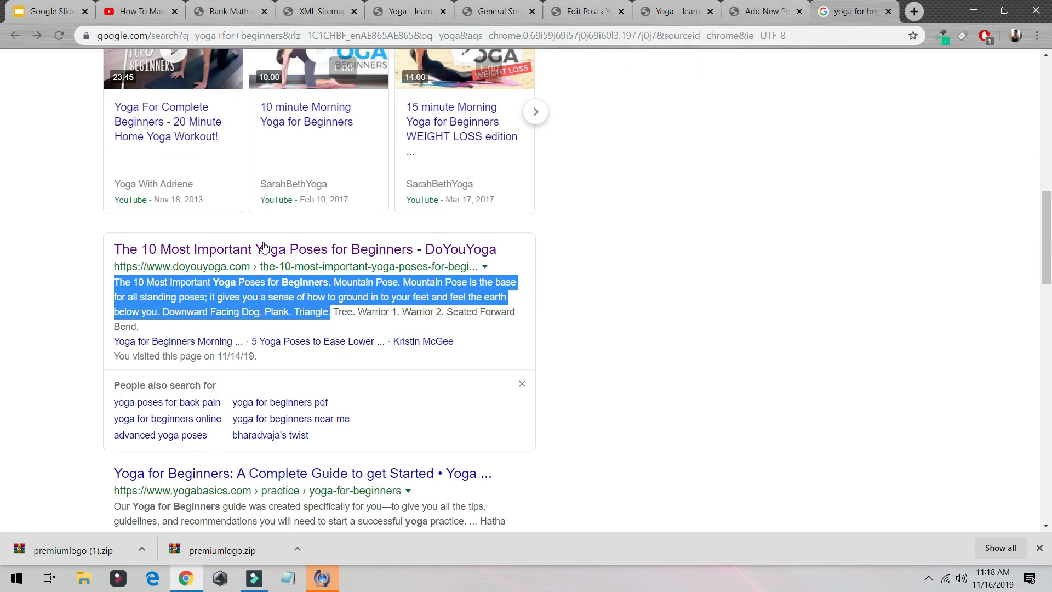
pyautogui.click(263, 248)
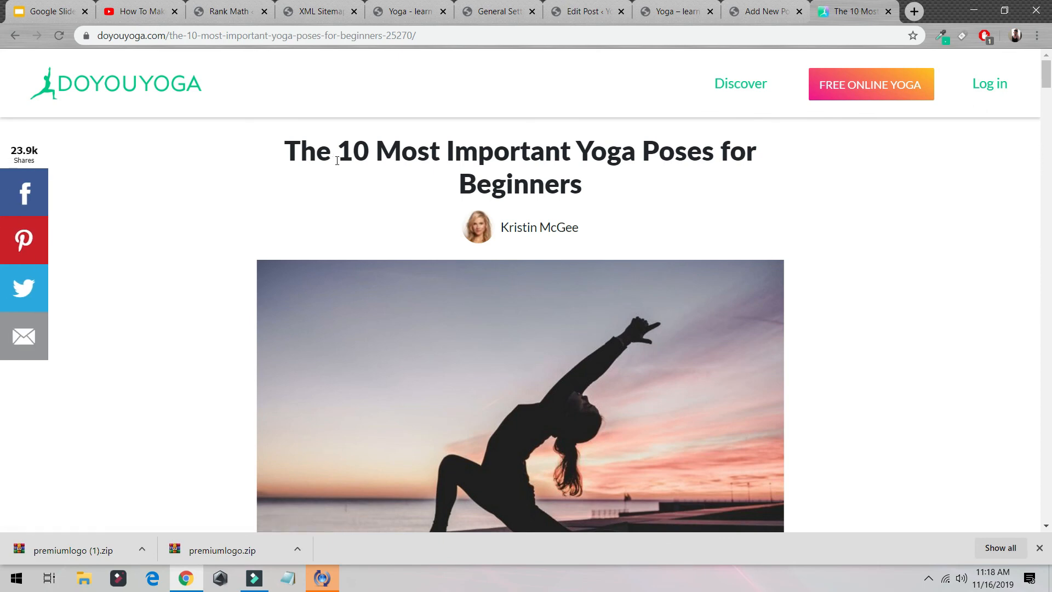
pyautogui.moveTo(282, 149); pyautogui.dragTo(548, 177)
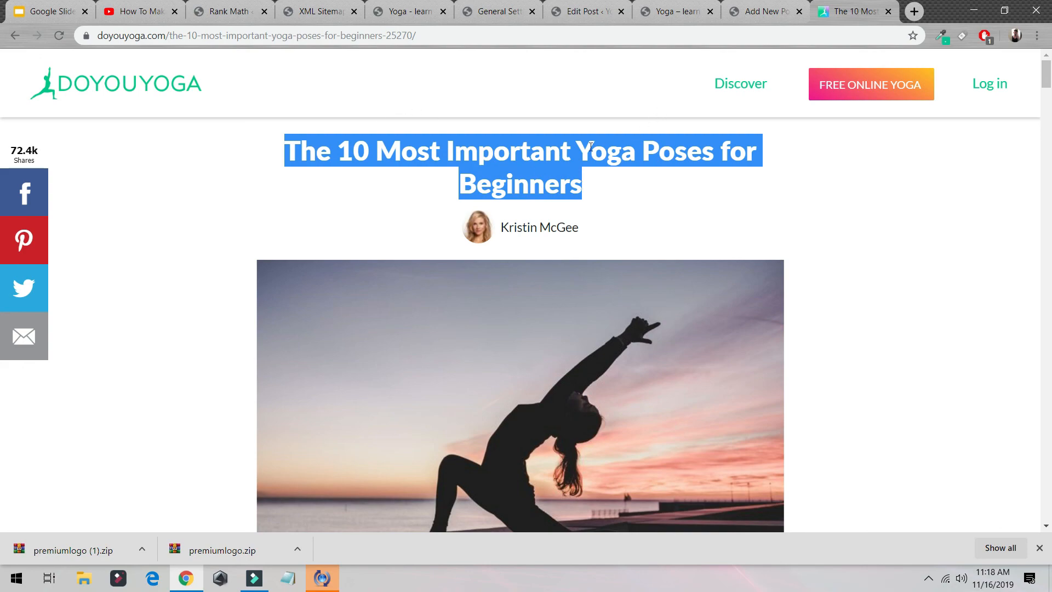
pyautogui.scroll(-10, 634, 212)
pyautogui.scroll(-10, 502, 198)
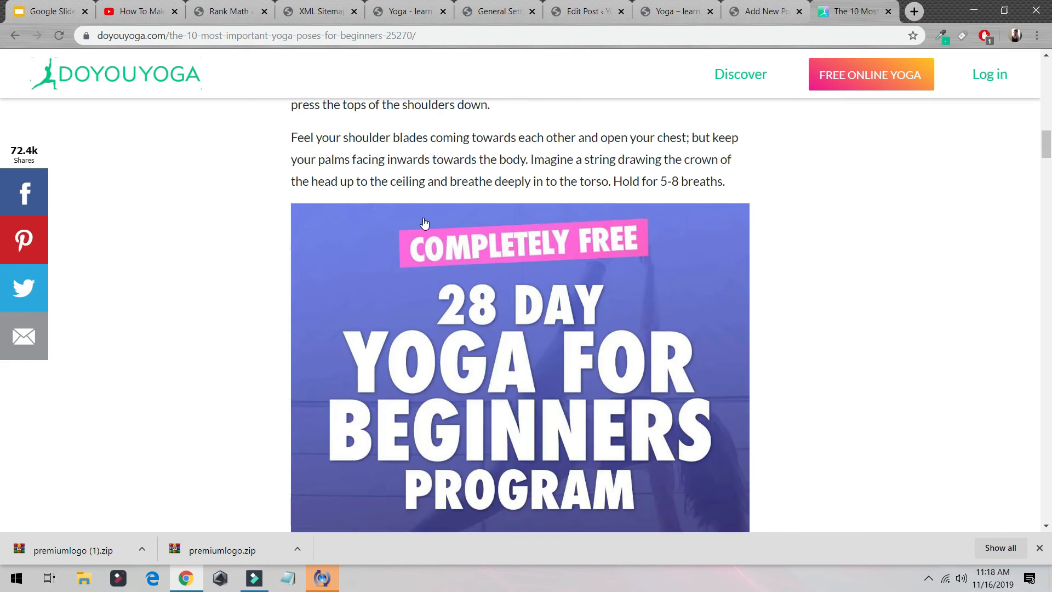
pyautogui.scroll(10, 425, 218)
pyautogui.scroll(-7, 431, 204)
pyautogui.scroll(5, 515, 228)
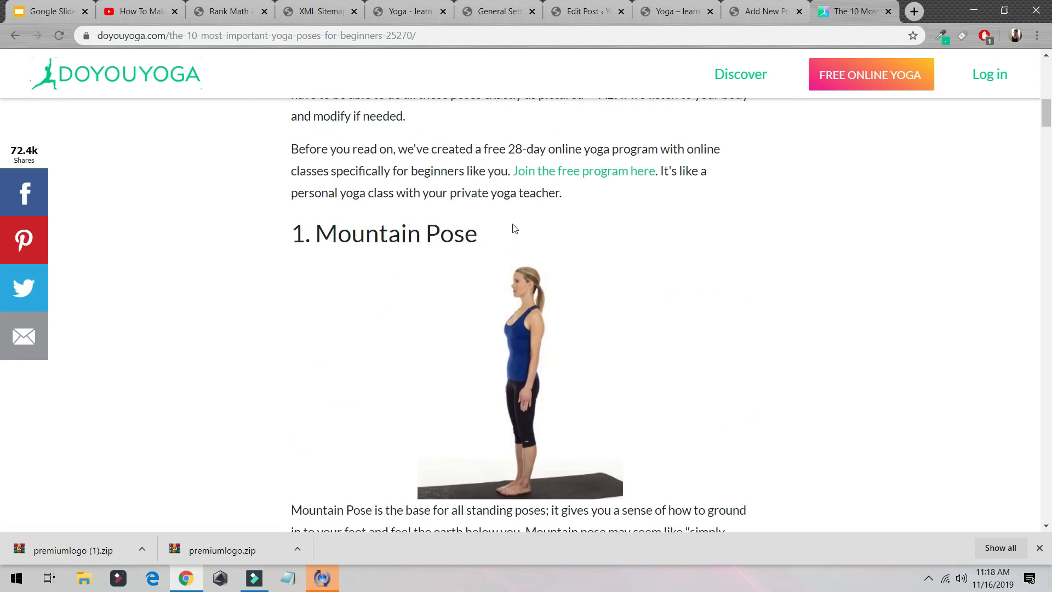
pyautogui.scroll(-15, 529, 268)
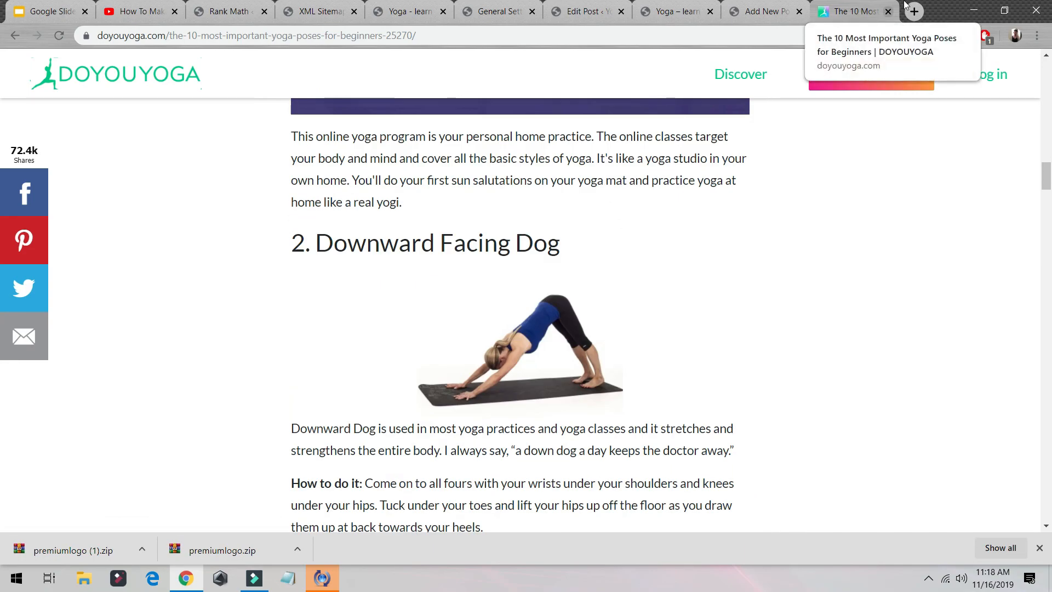
# Search for unsplash in a new browser tab and open the Unsplash website from the results
pyautogui.click(912, 10)
pyautogui.write('uns')
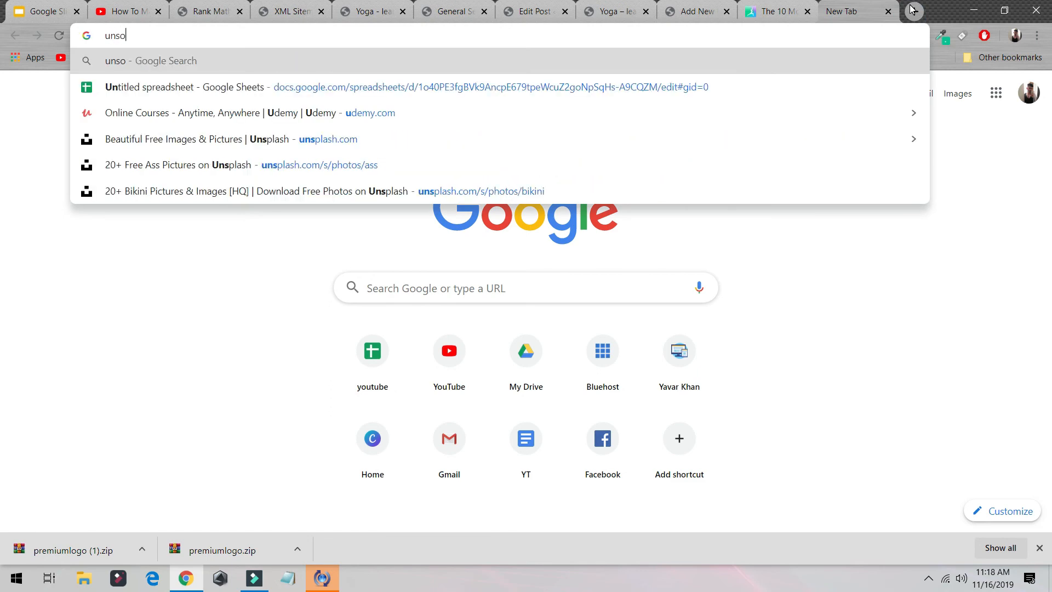
pyautogui.write('p')
pyautogui.press('Down')
pyautogui.press('Return')
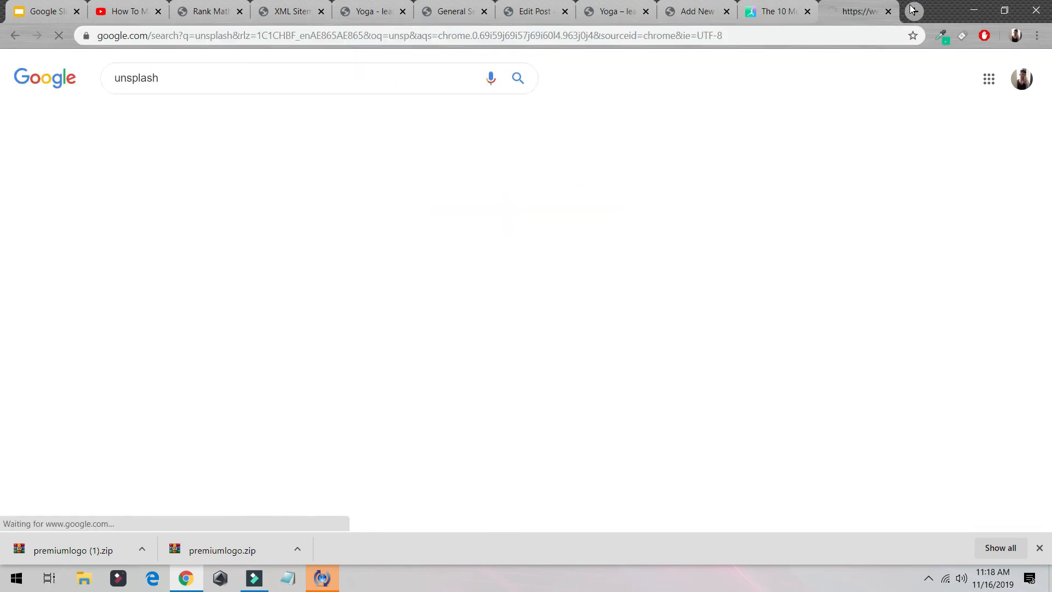
pyautogui.click(315, 179)
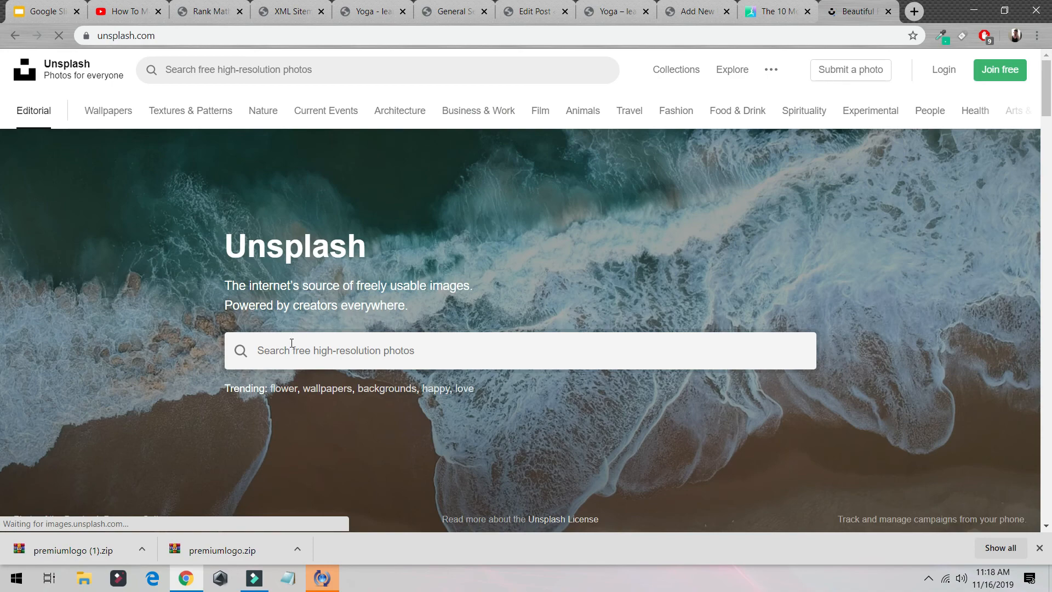
# Search Unsplash for yoga photos
pyautogui.click(290, 345)
pyautogui.write('yo')
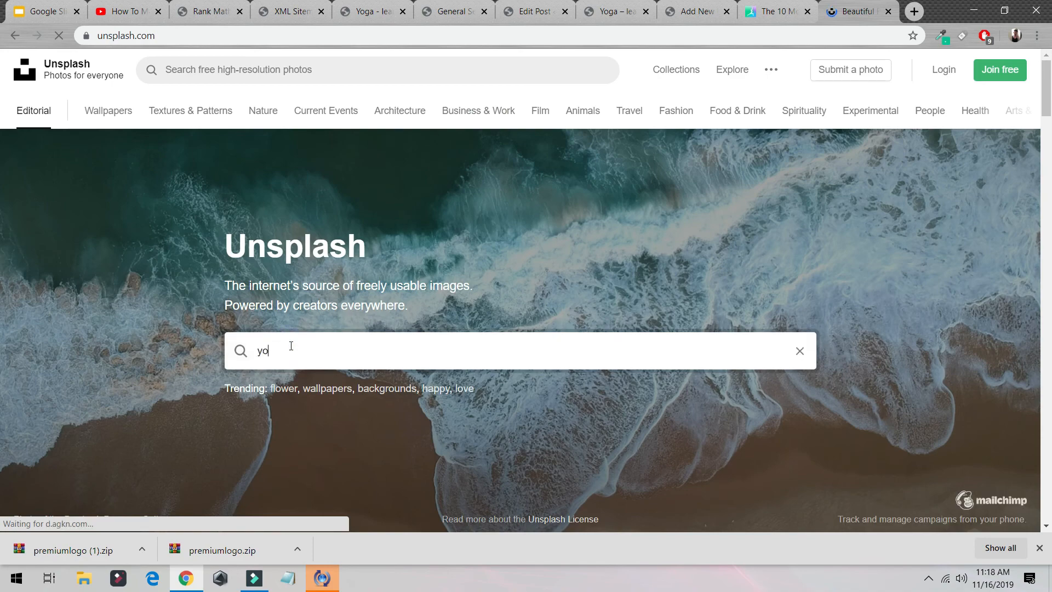
pyautogui.write('ga')
pyautogui.press('Return')
# Browse the yoga photos and download the one of a group exercising on a deck, seen through green leaves
pyautogui.scroll(-5, 336, 300)
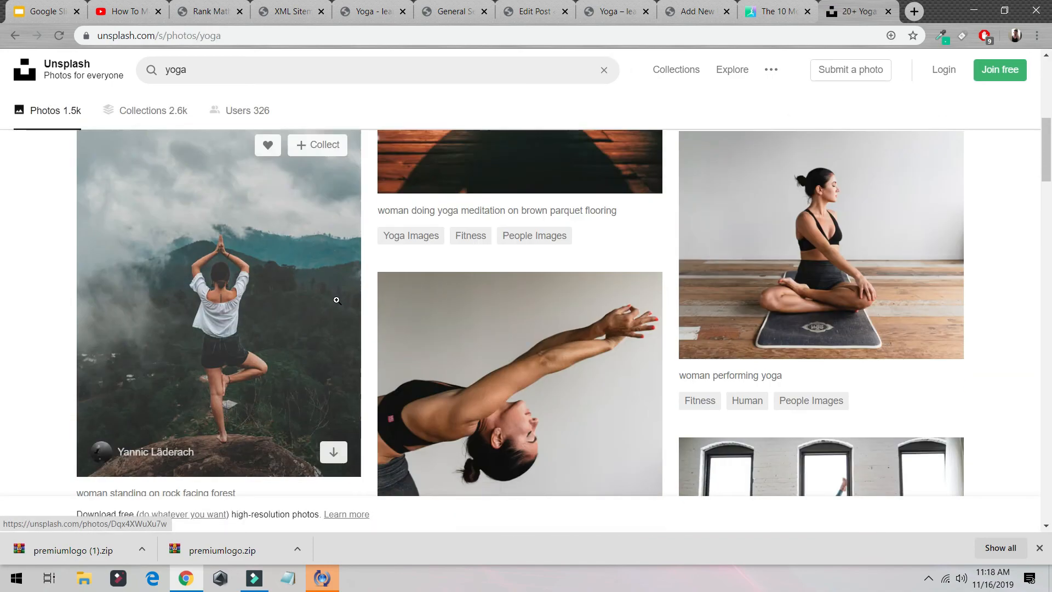
pyautogui.scroll(-15, 336, 300)
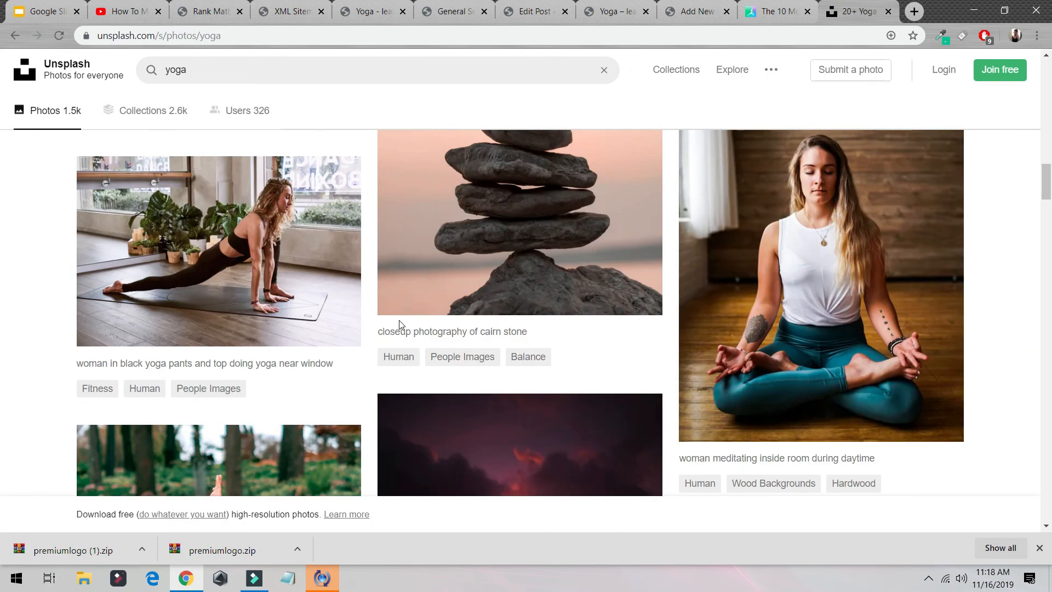
pyautogui.scroll(-7, 399, 324)
pyautogui.scroll(-7, 429, 282)
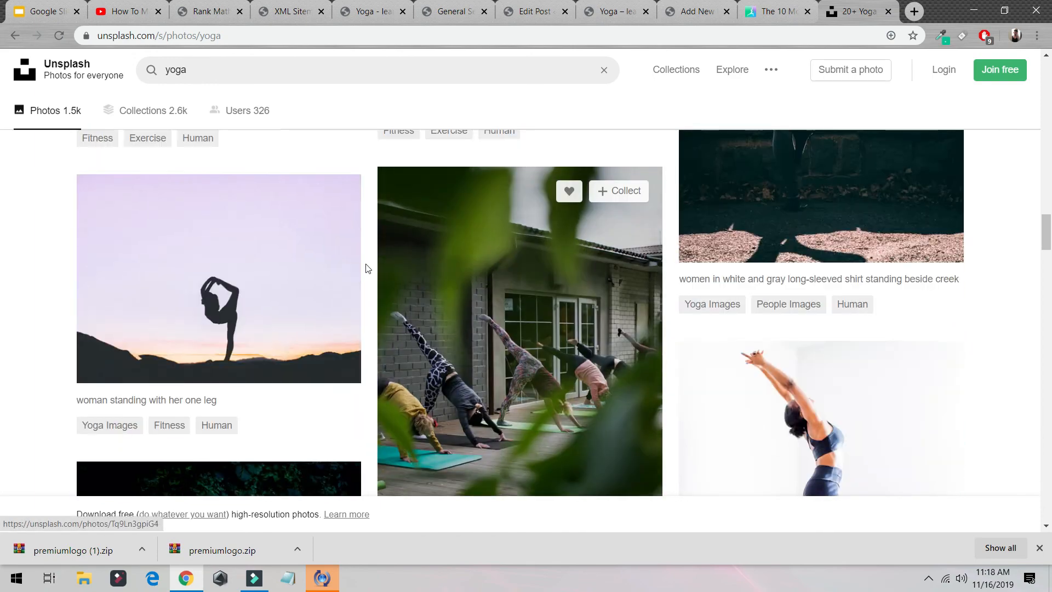
pyautogui.scroll(-5, 366, 267)
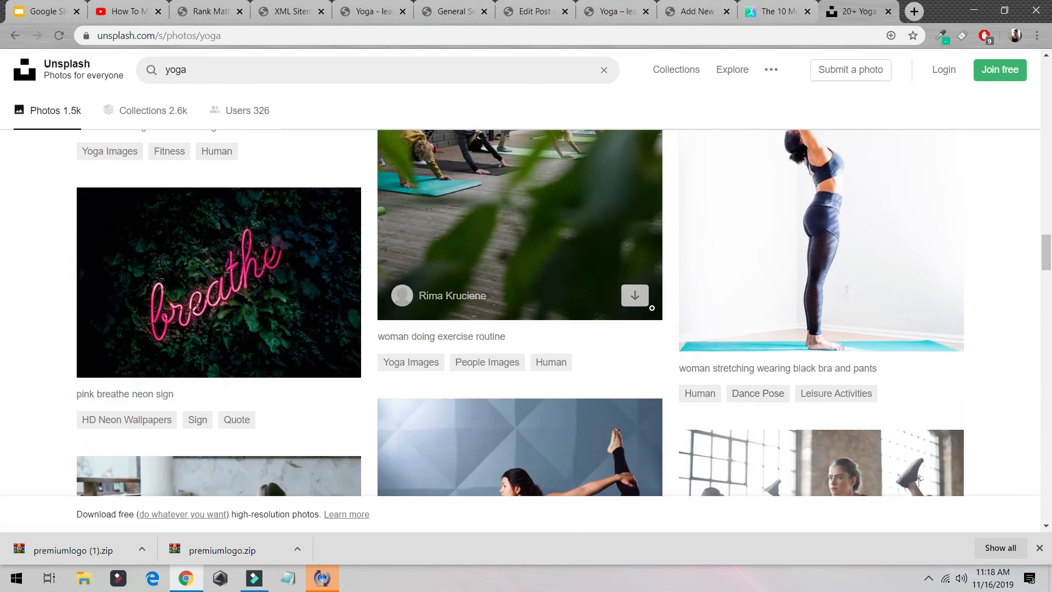
pyautogui.click(636, 297)
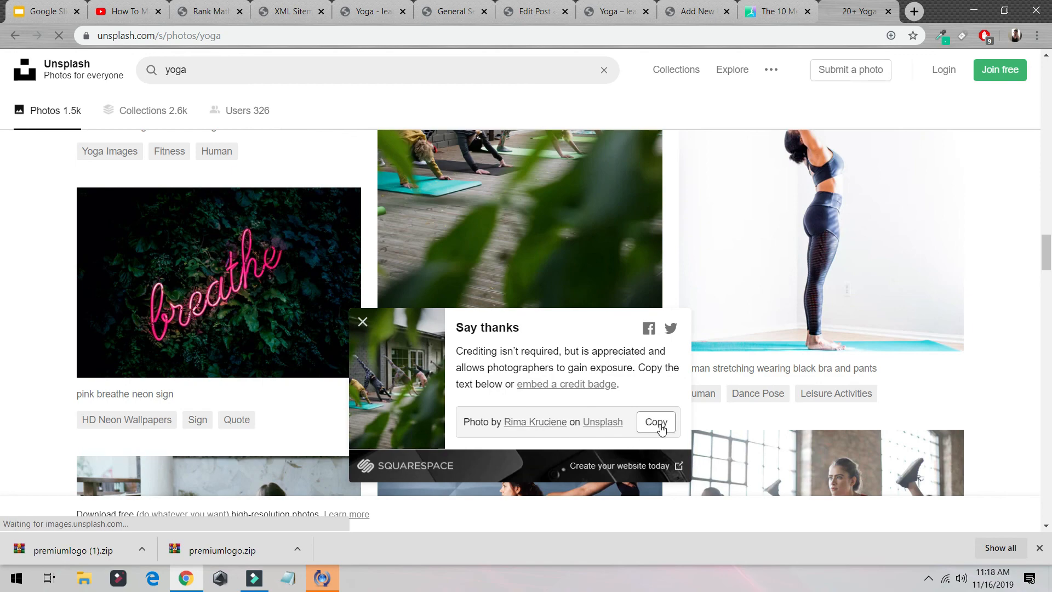
# Copy the downloaded photo's credit line, paste it into the browser's address bar, and leave it without searching
pyautogui.click(156, 36)
pyautogui.write('Photo by Rima Kruciene on Unsplash')
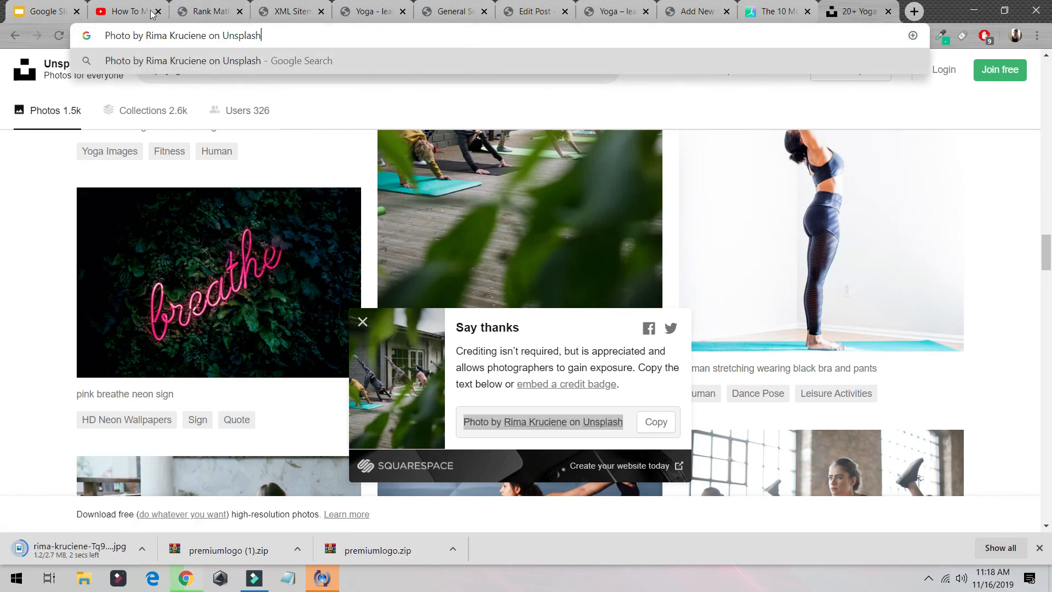
pyautogui.click(15, 156)
pyautogui.scroll(-15, 17, 155)
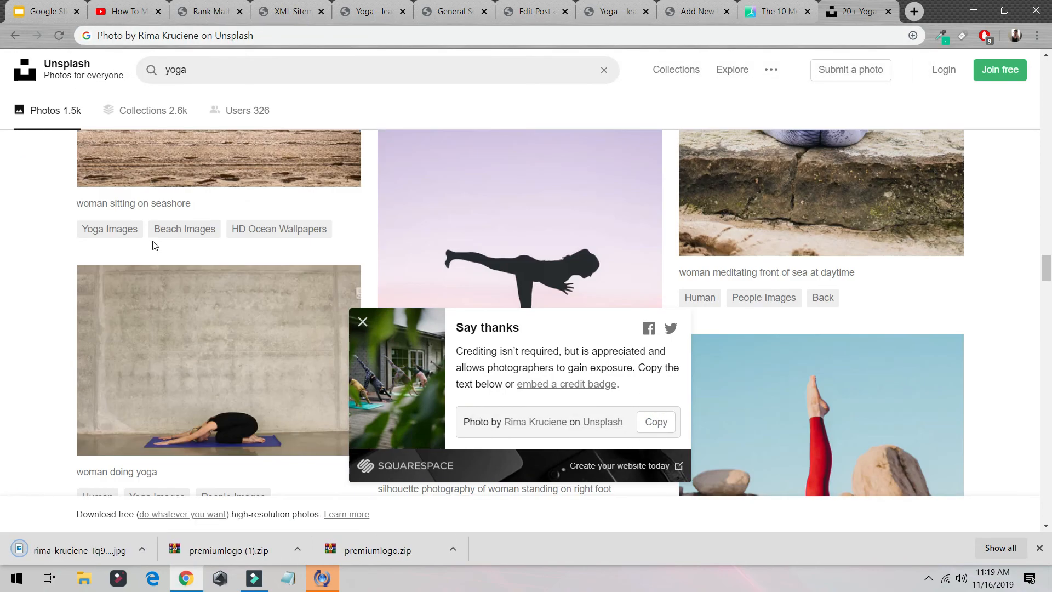
pyautogui.scroll(-5, 164, 274)
# Look over the new post, the Yoga for Beginners post and the YouTube video on making a logo
pyautogui.click(696, 12)
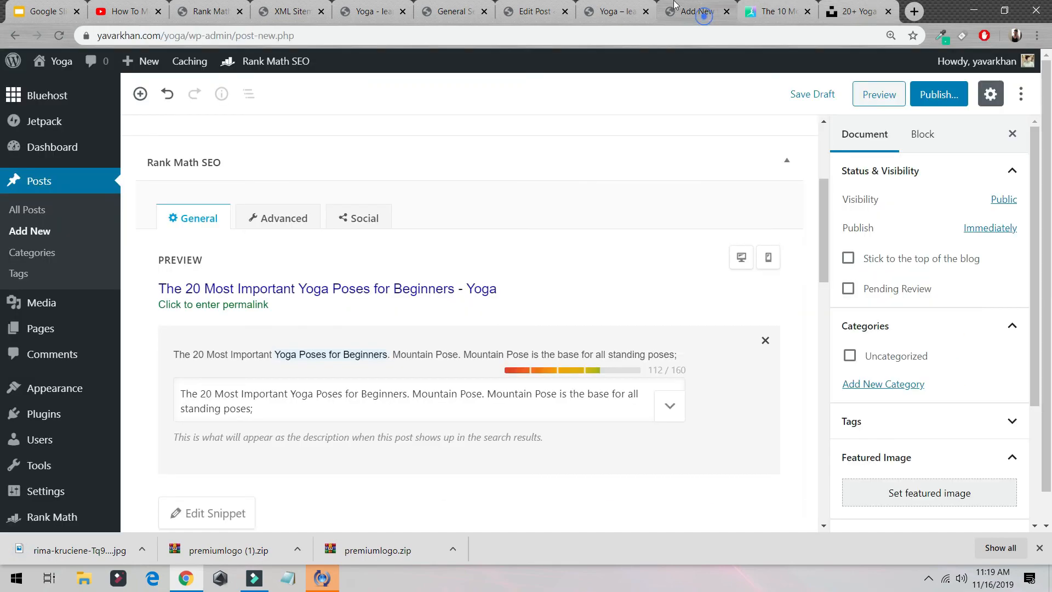
pyautogui.click(605, 13)
pyautogui.click(554, 13)
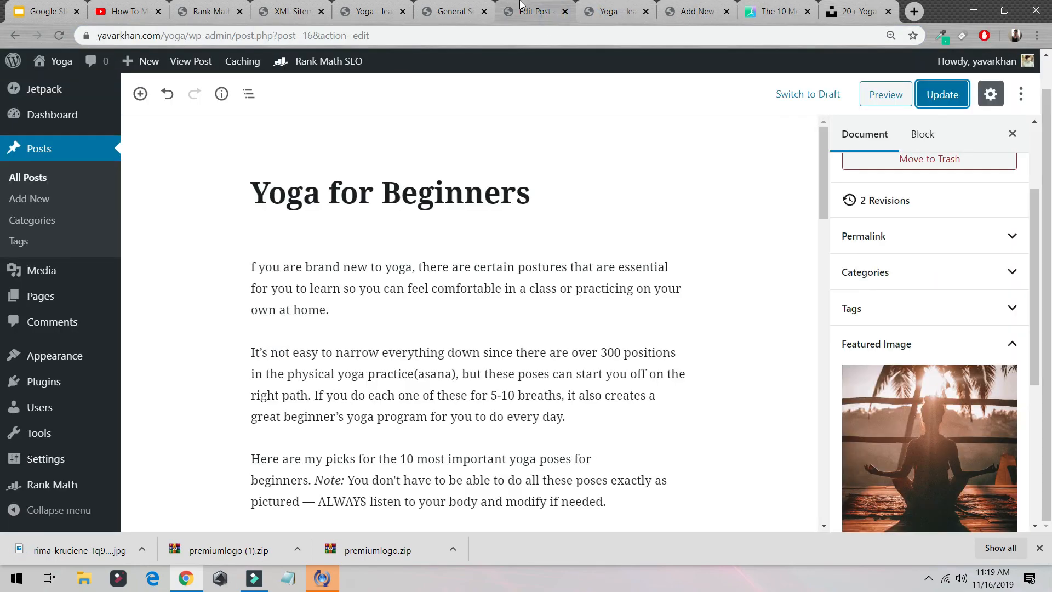
pyautogui.click(147, 5)
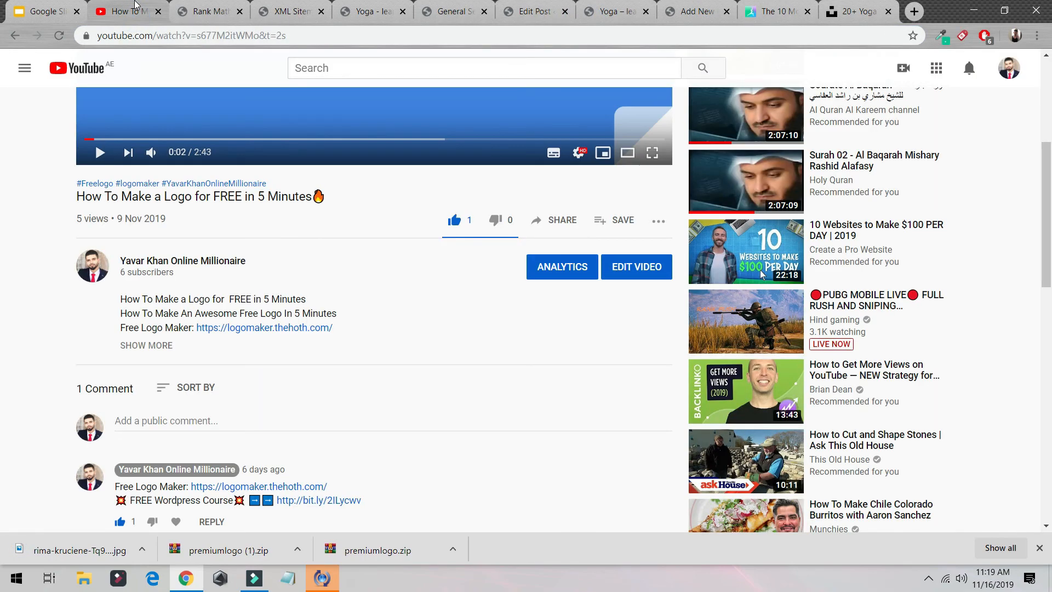
pyautogui.scroll(5, 96, 100)
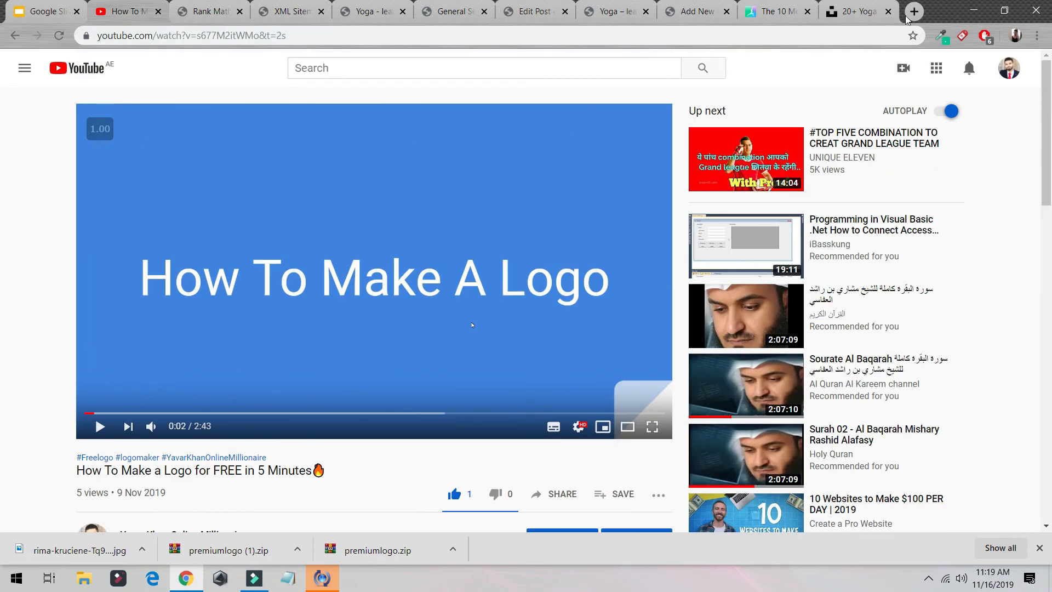
# Open the site owner's YouTube channel in a new tab, look through its uploads, and return to the Rank Math dashboard
pyautogui.hotkey('ctrl', 't')
pyautogui.click(93, 55)
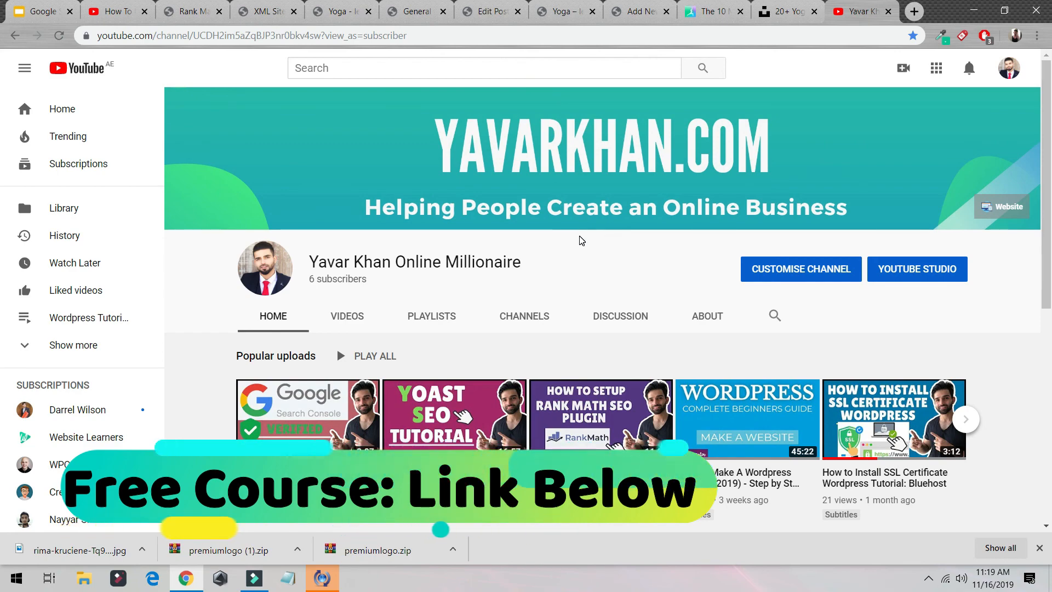
pyautogui.scroll(-5, 580, 236)
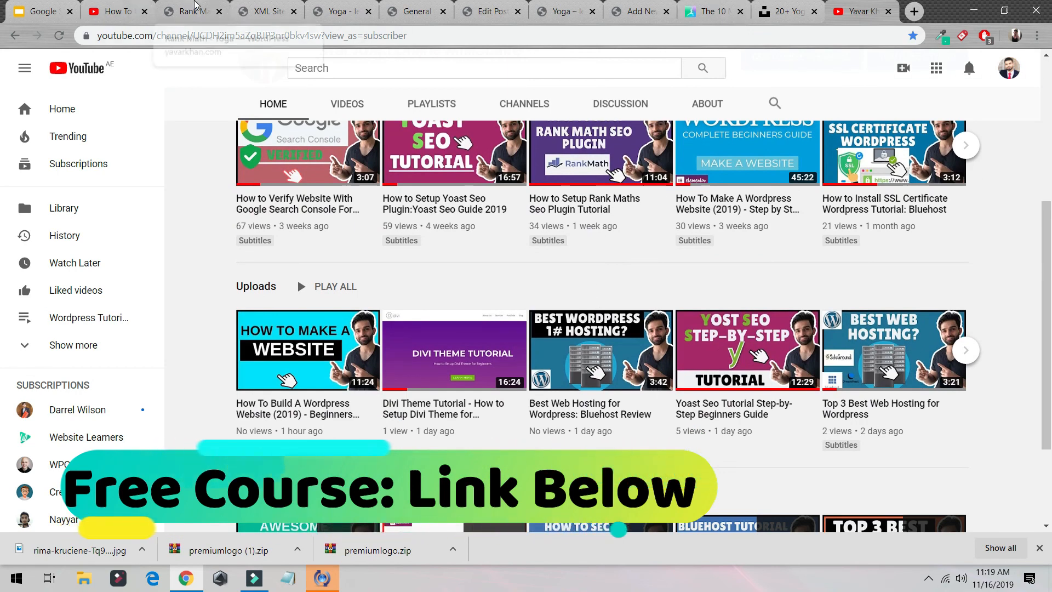
pyautogui.click(178, 7)
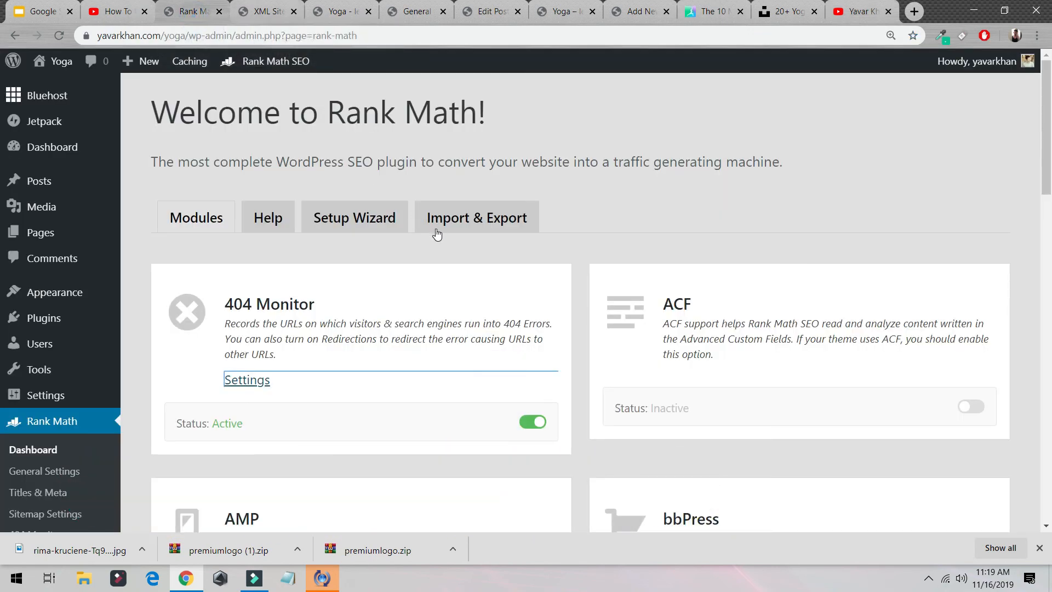